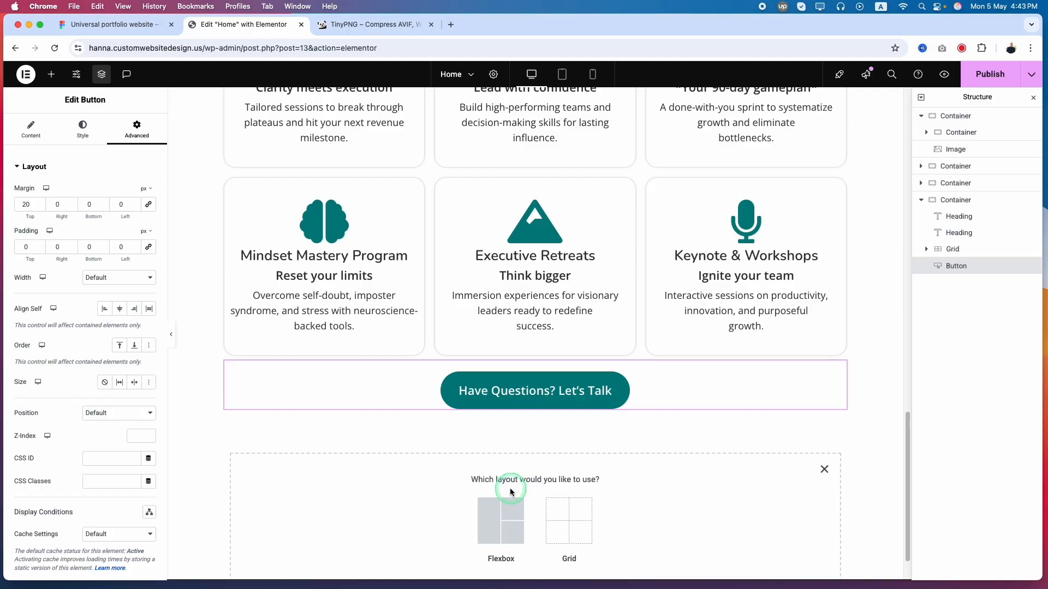
Add a single-column, downward-direction Flexbox container below the "Have Questions? Let's Talk" button
scroll(480, 484, down, 2)
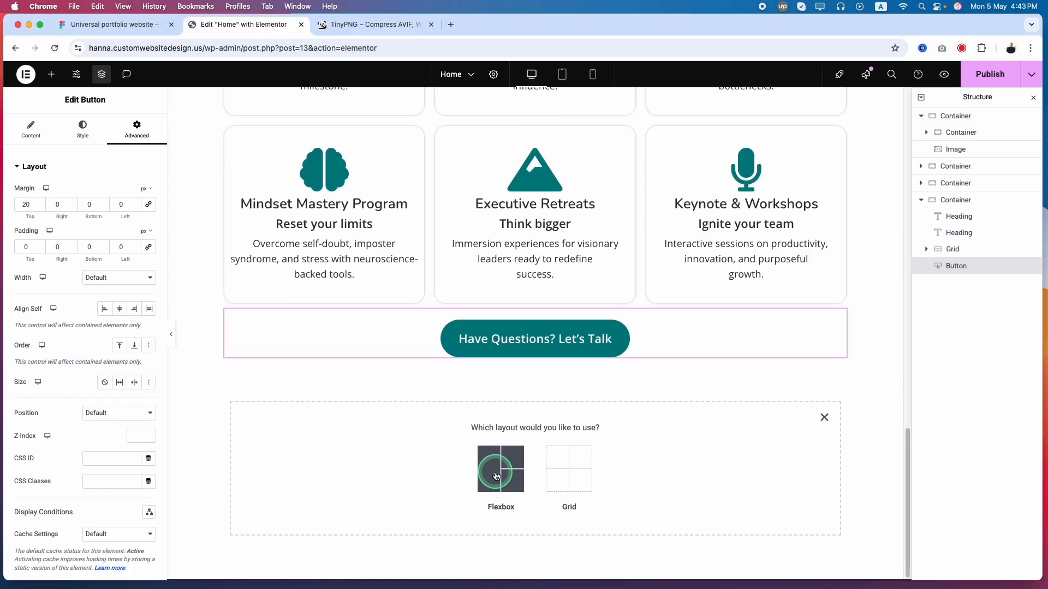
click(495, 474)
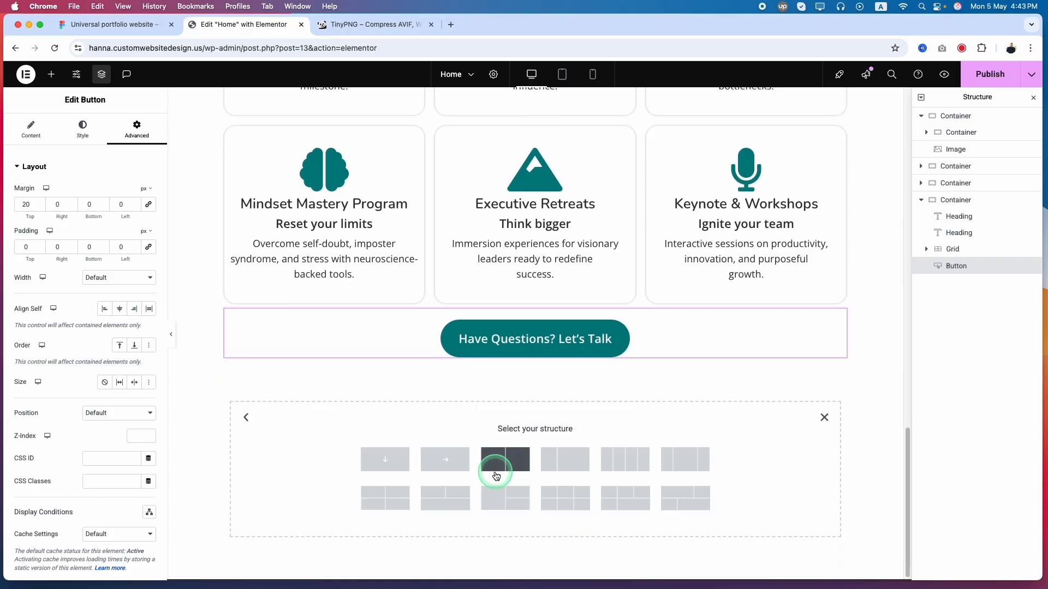
click(386, 461)
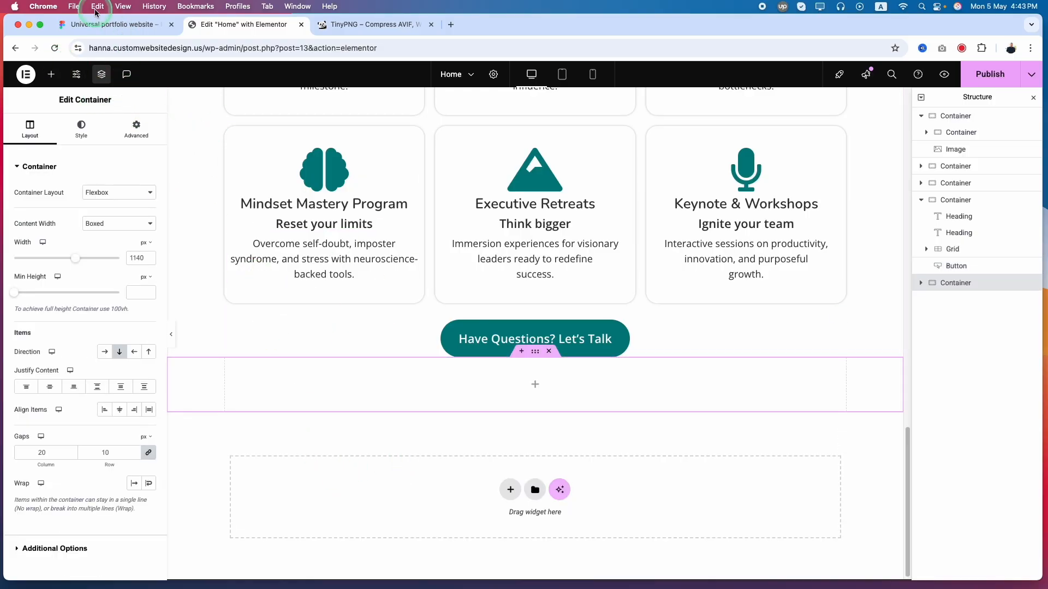
Check the gap above the Success Stories section in the Figma design, and set the new container's top margin to 120 px in Elementor
click(112, 24)
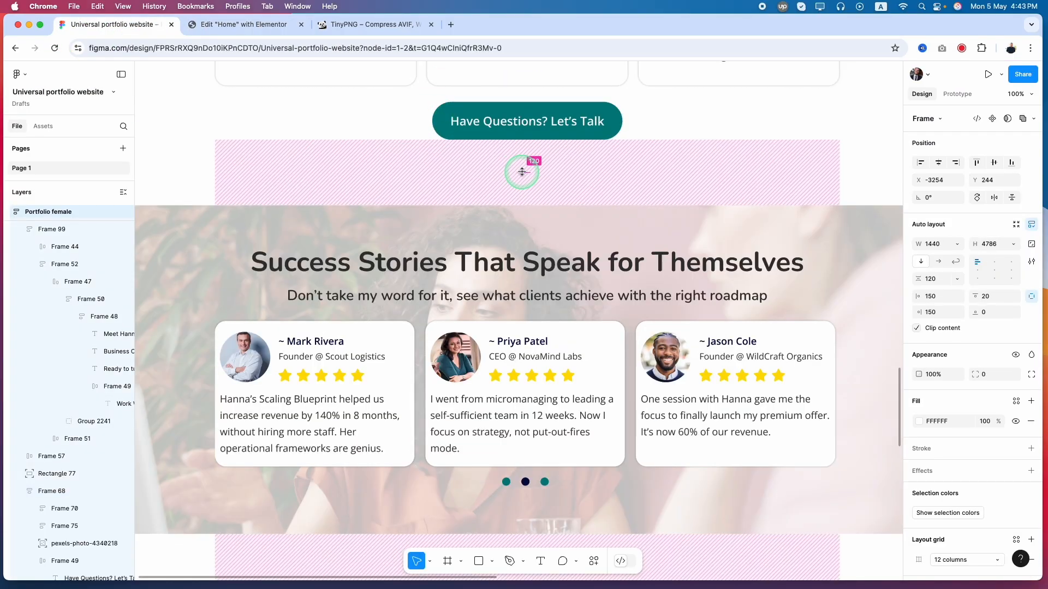
click(240, 24)
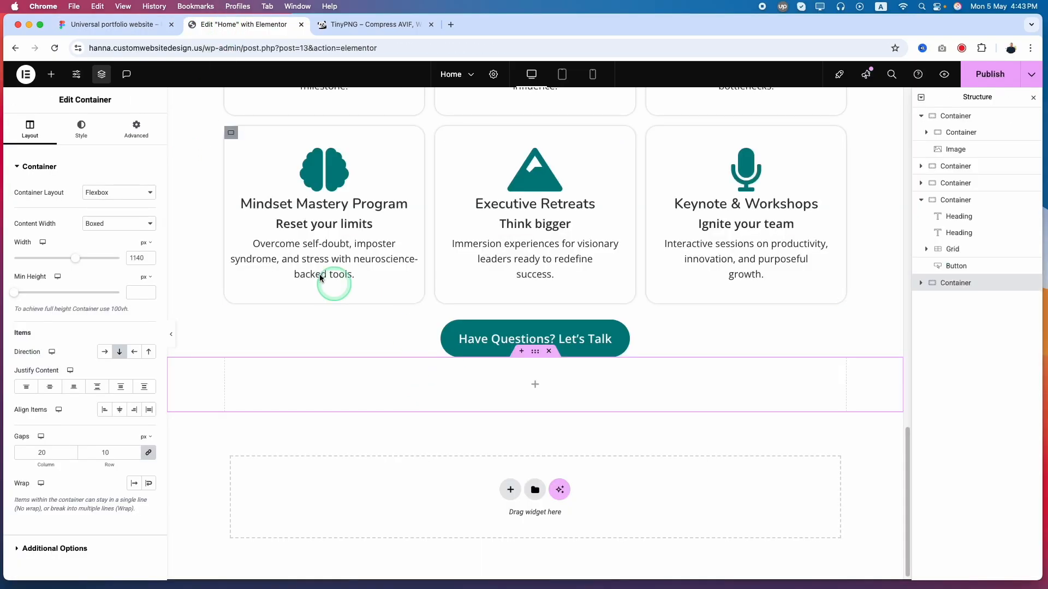
click(135, 133)
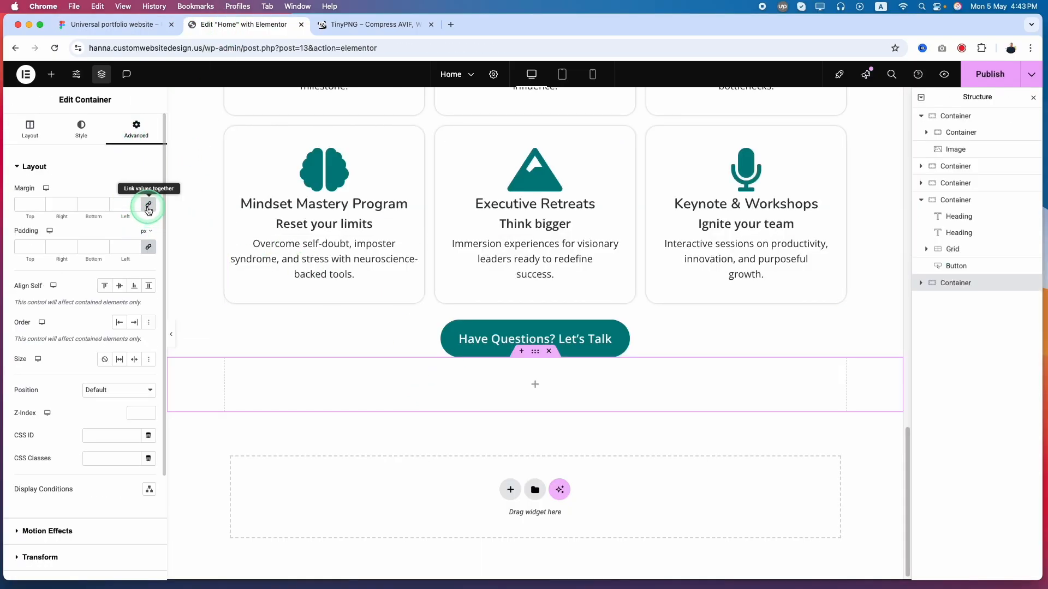
click(148, 248)
click(25, 202)
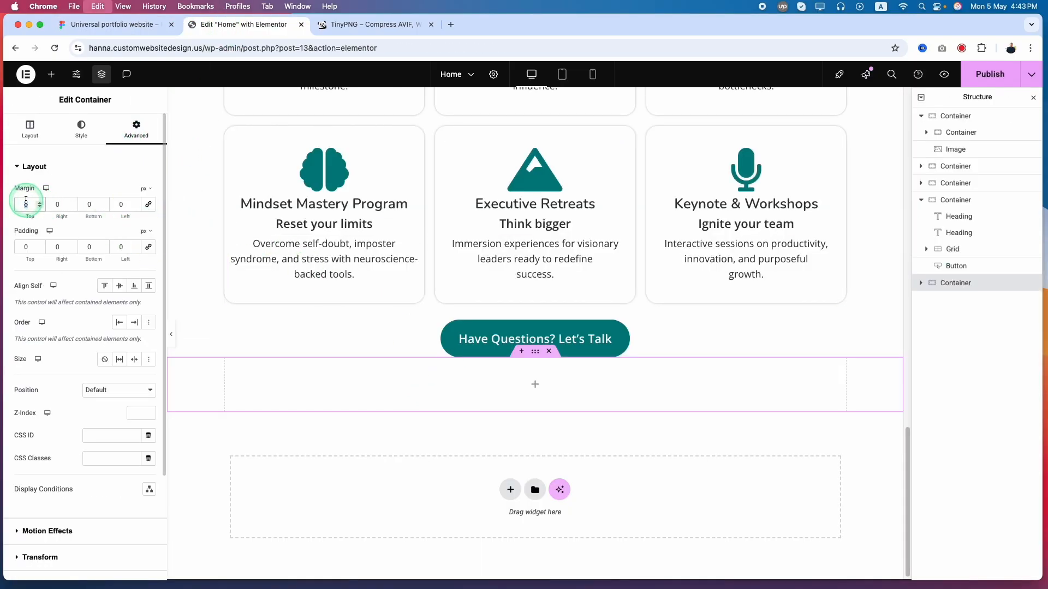
text(120)
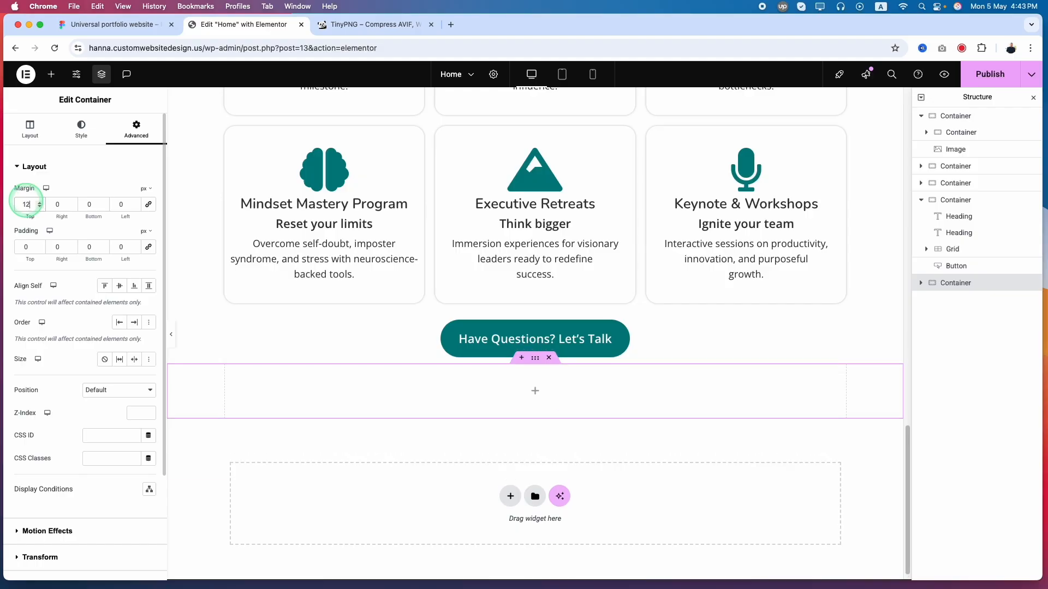
Check the Success Stories background's height in Figma, and set the new container's minimum height to 600 px in Elementor
click(125, 25)
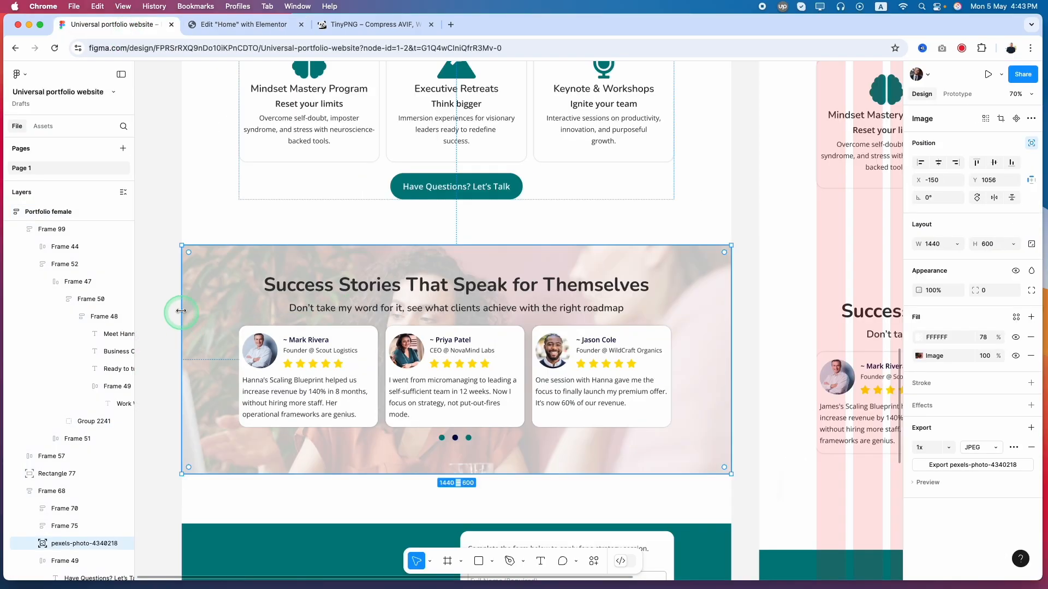
click(217, 294)
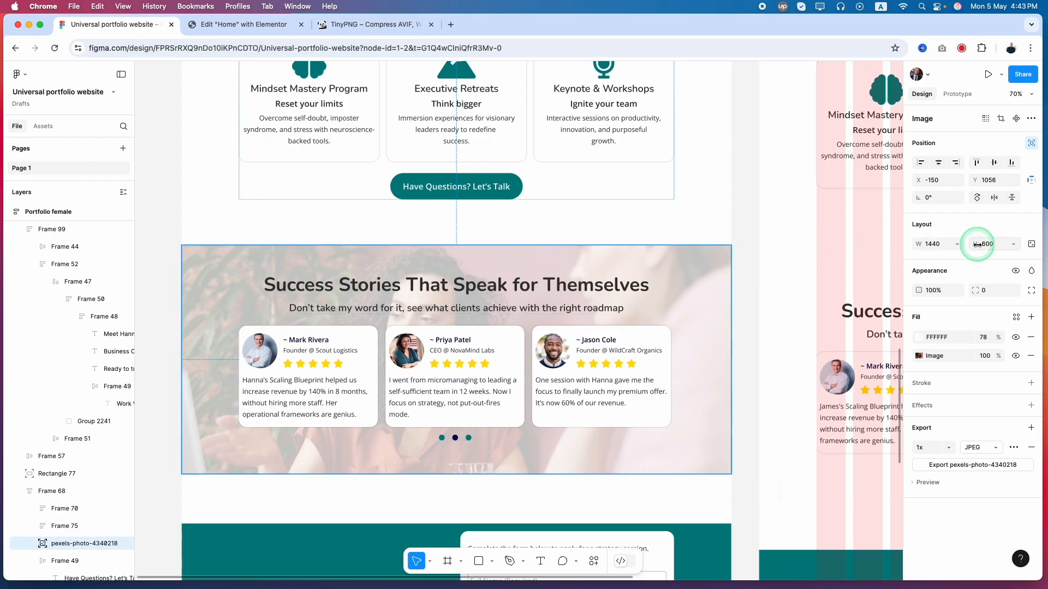
click(234, 25)
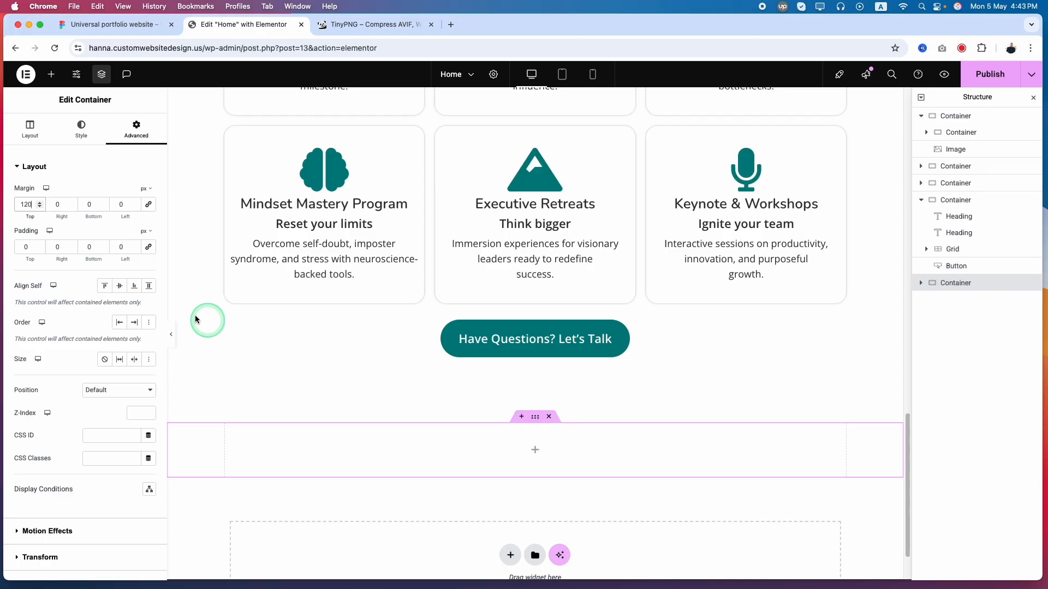
click(32, 129)
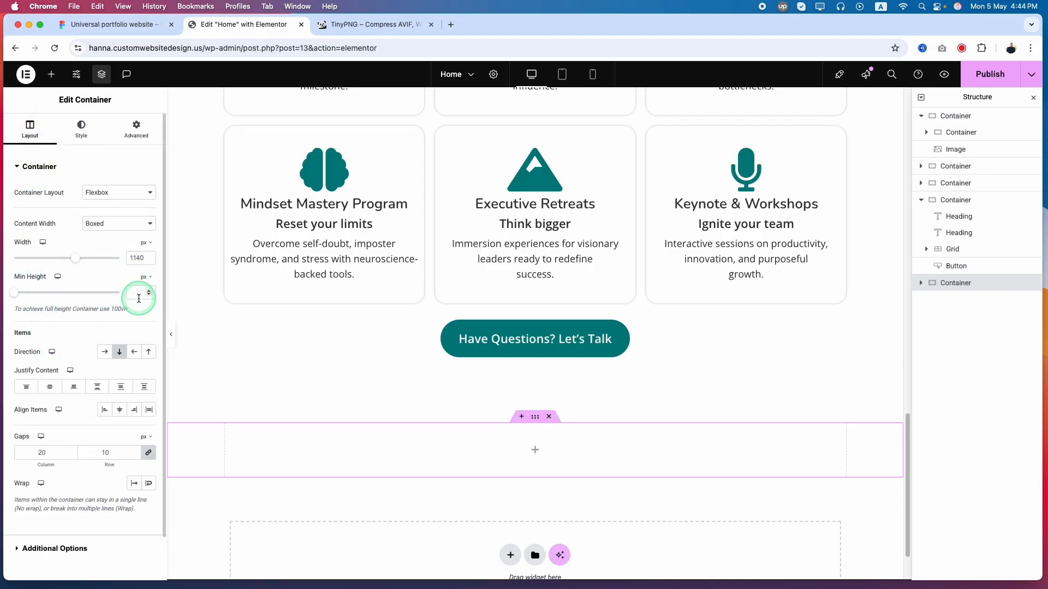
text(600)
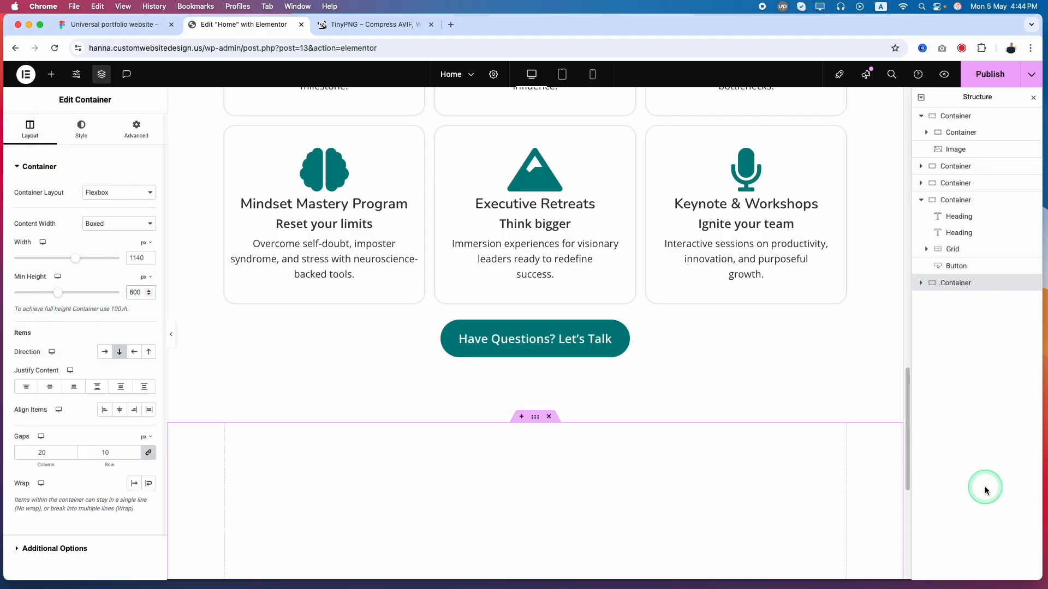
scroll(561, 450, down, 5)
scroll(561, 450, up, 2)
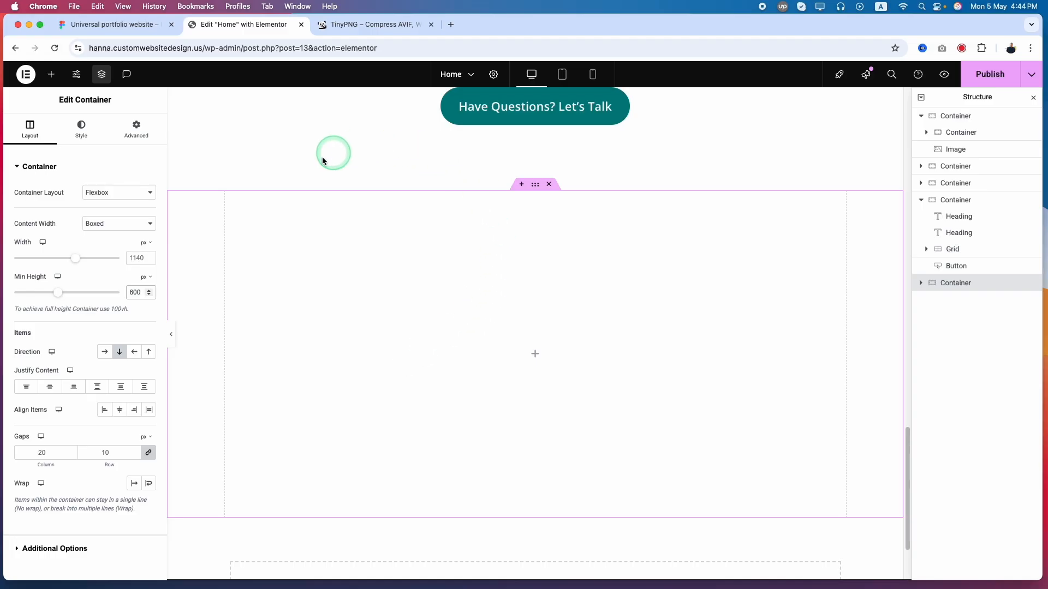
Switch to the Figma design and export the Success Stories background photo as a 1x JPEG
click(117, 24)
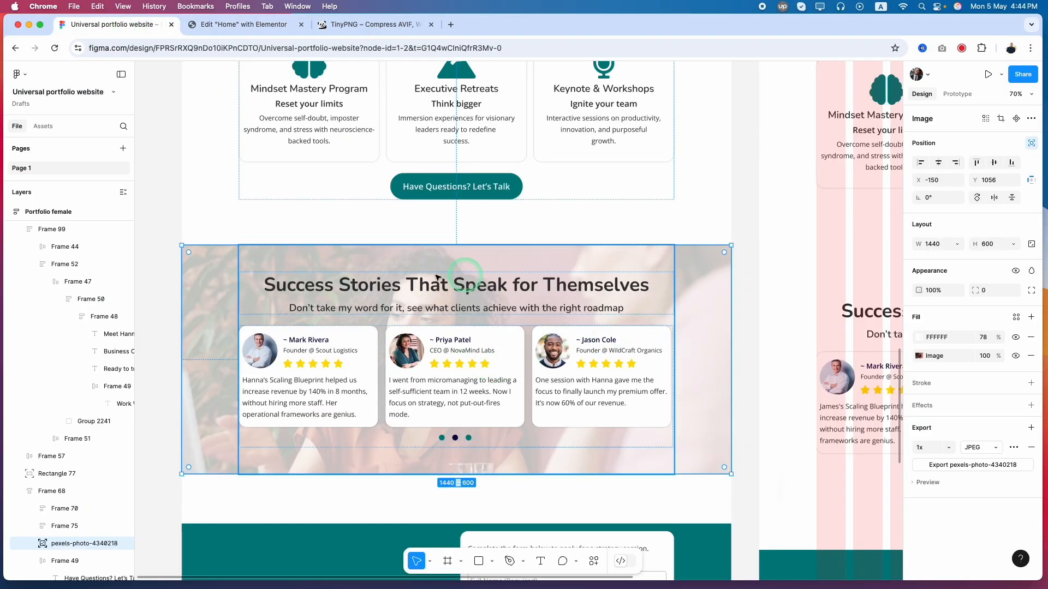
click(200, 287)
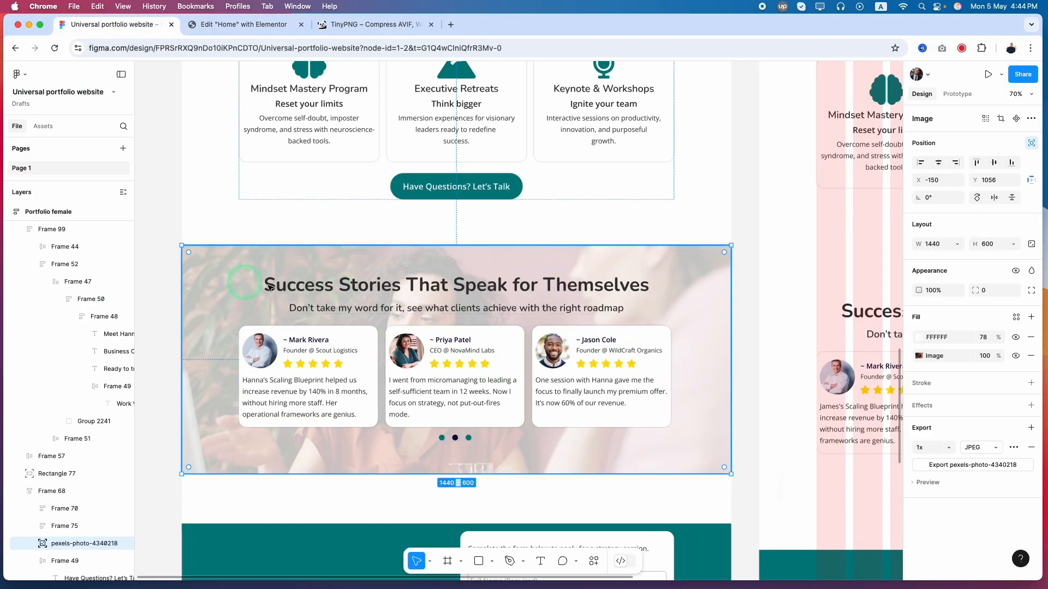
double_click(709, 280)
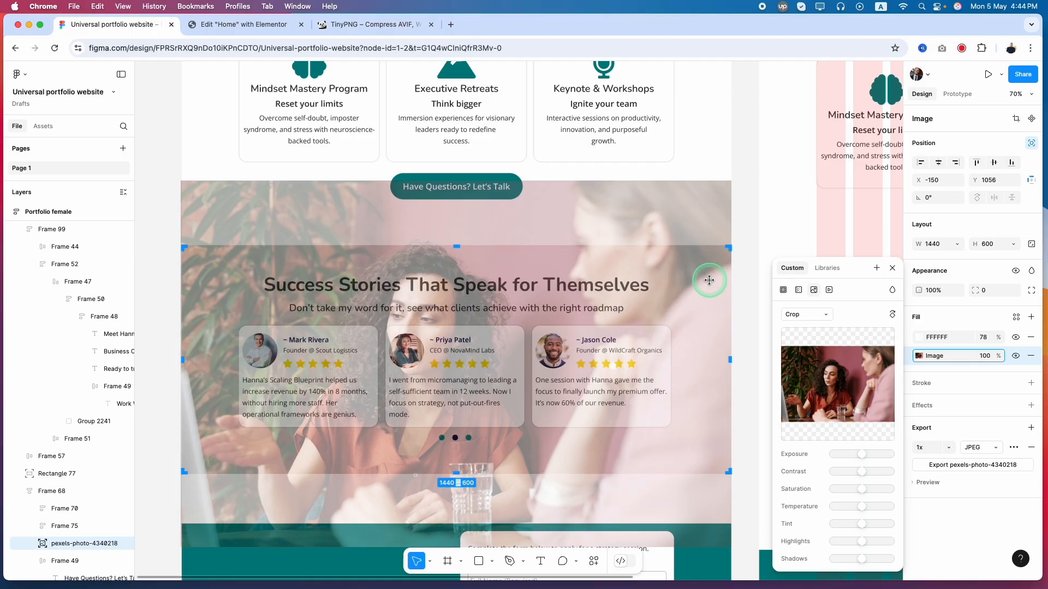
click(670, 312)
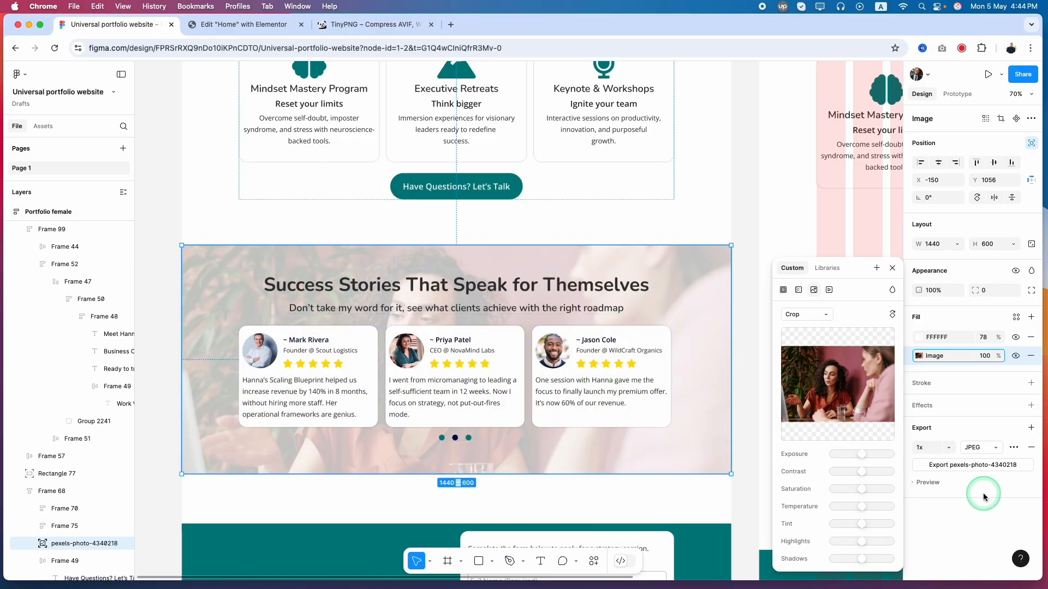
click(946, 470)
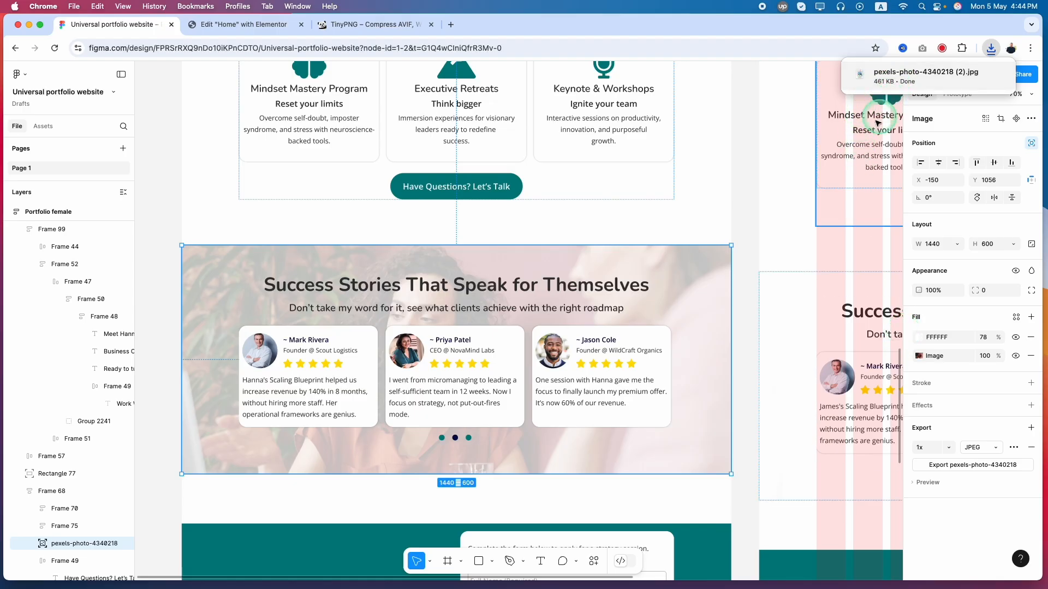
click(633, 187)
Switch to TinyPNG, compress the exported pexels-photo-4340218 (2).jpg, and download the optimized JPEG
click(365, 24)
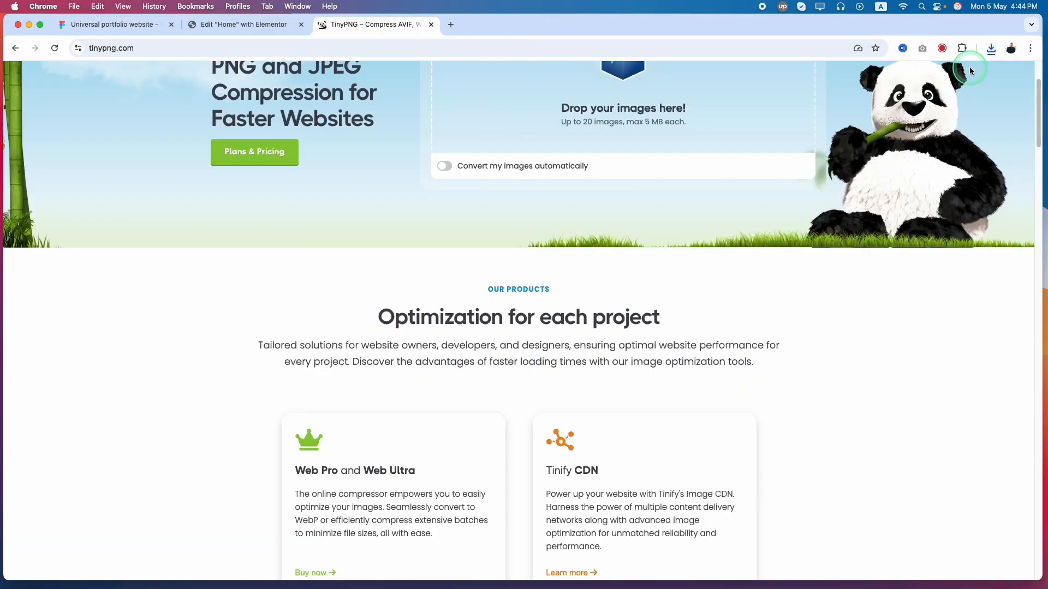
click(991, 48)
drag(903, 95, 540, 149)
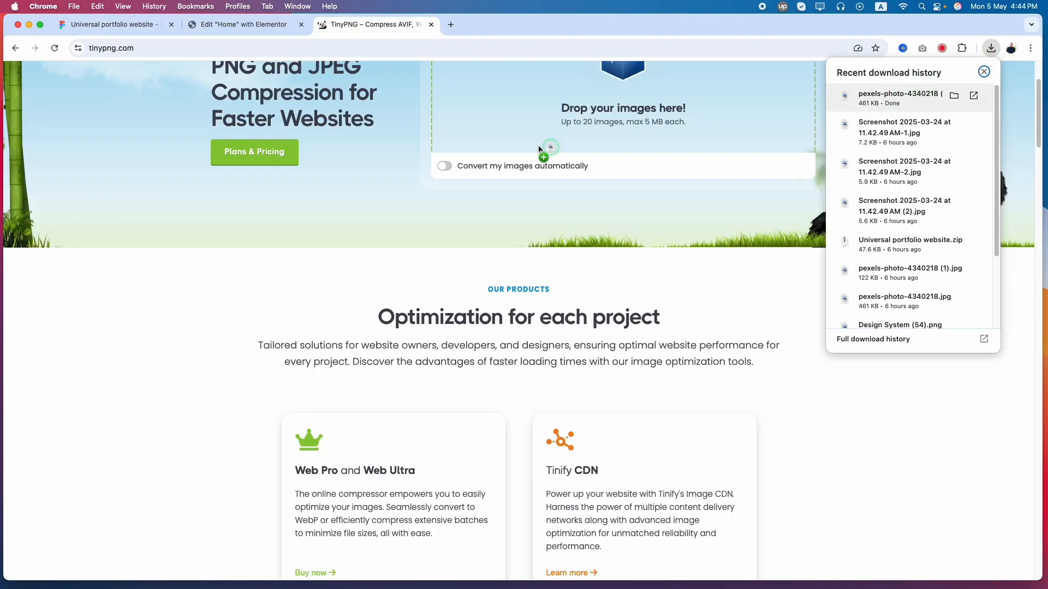
drag(513, 109, 513, 111)
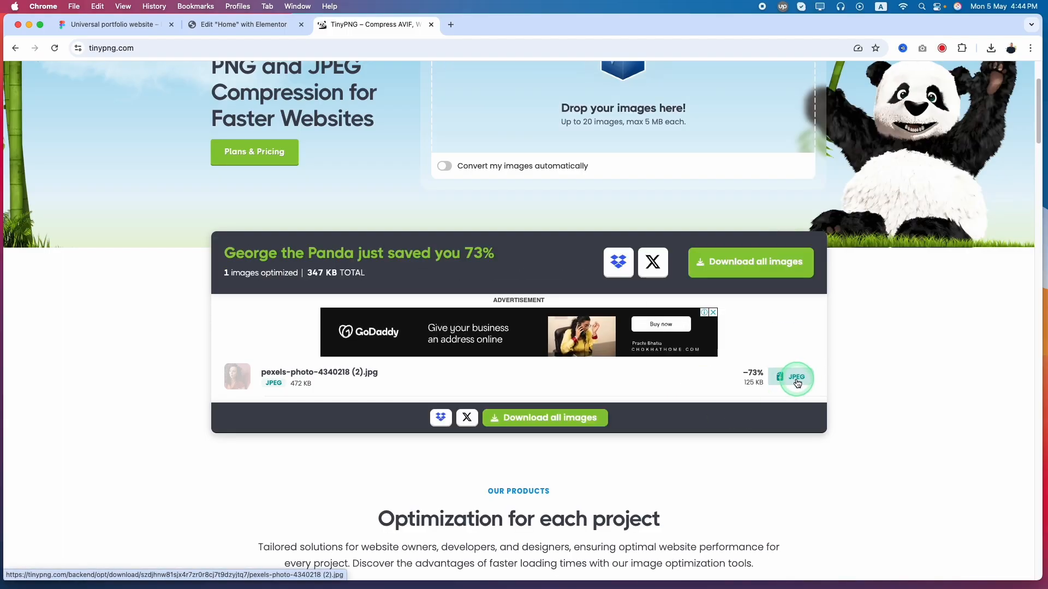
click(797, 382)
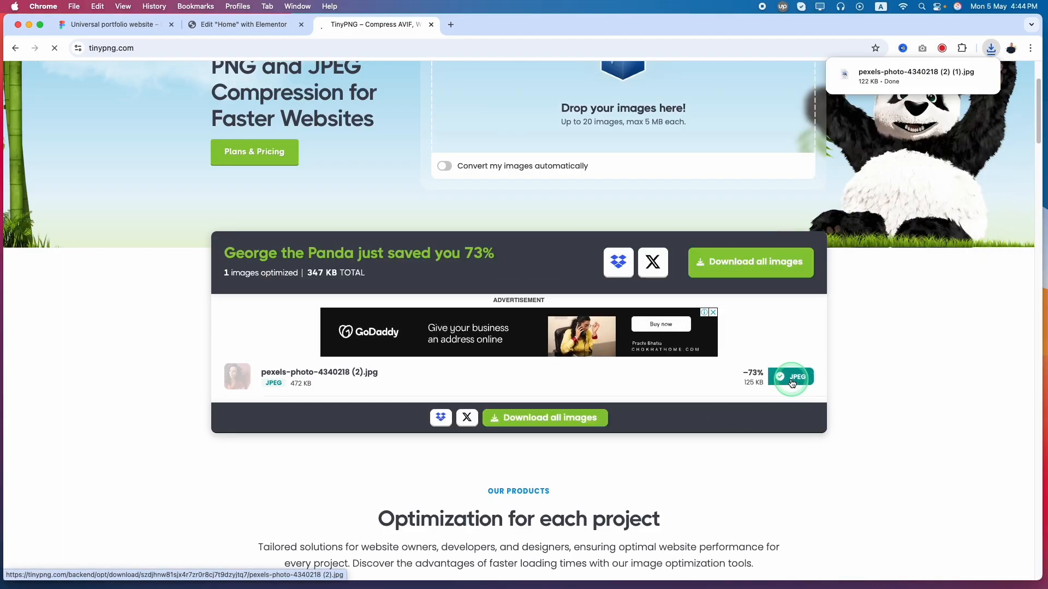
Back in Elementor, give the container a Classic background and upload the compressed photo to the media library for it
click(234, 28)
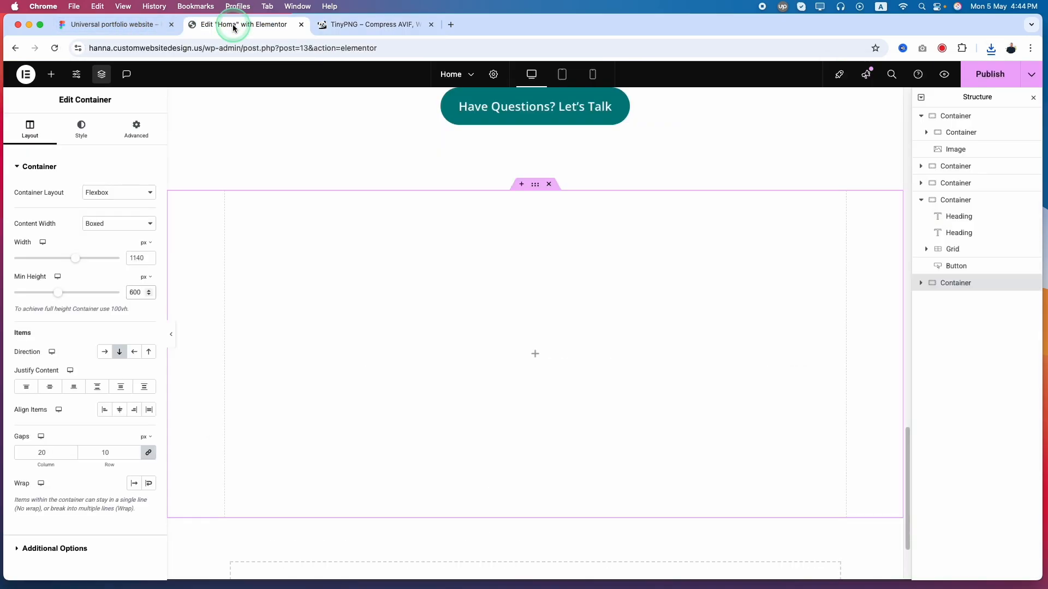
click(83, 130)
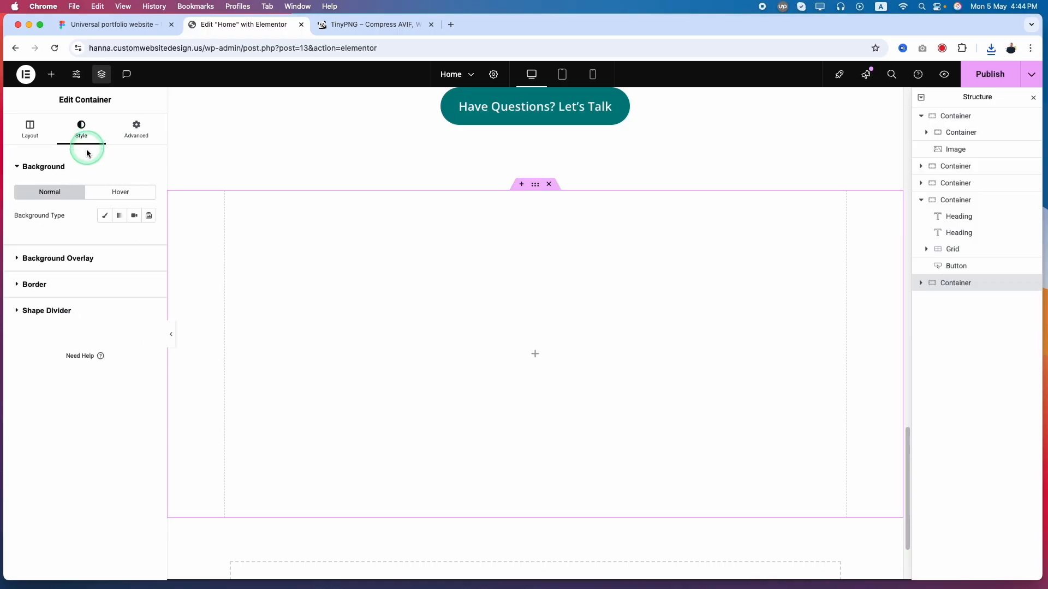
click(105, 218)
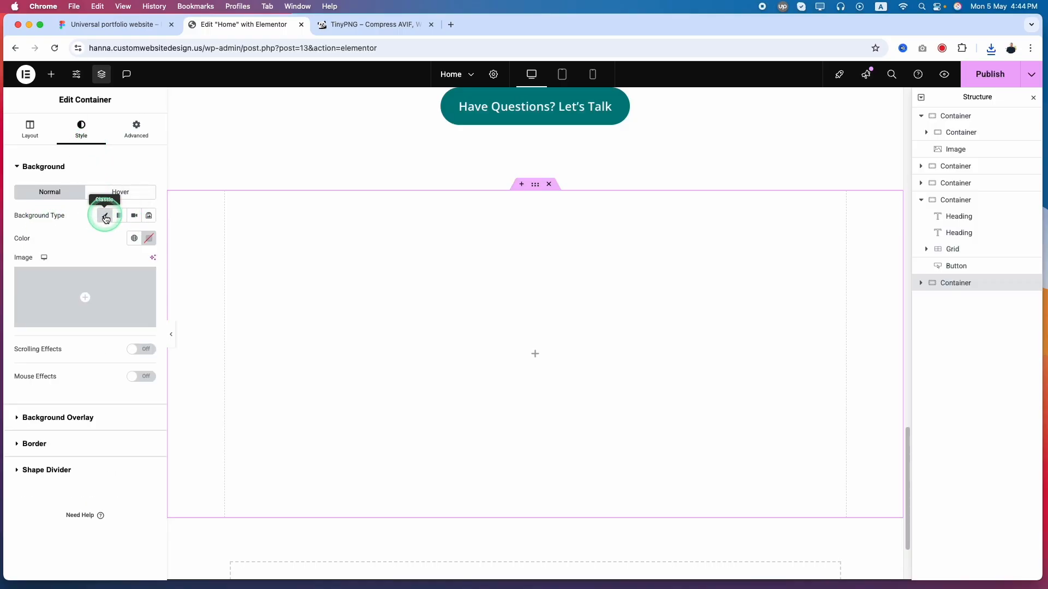
click(80, 298)
click(880, 87)
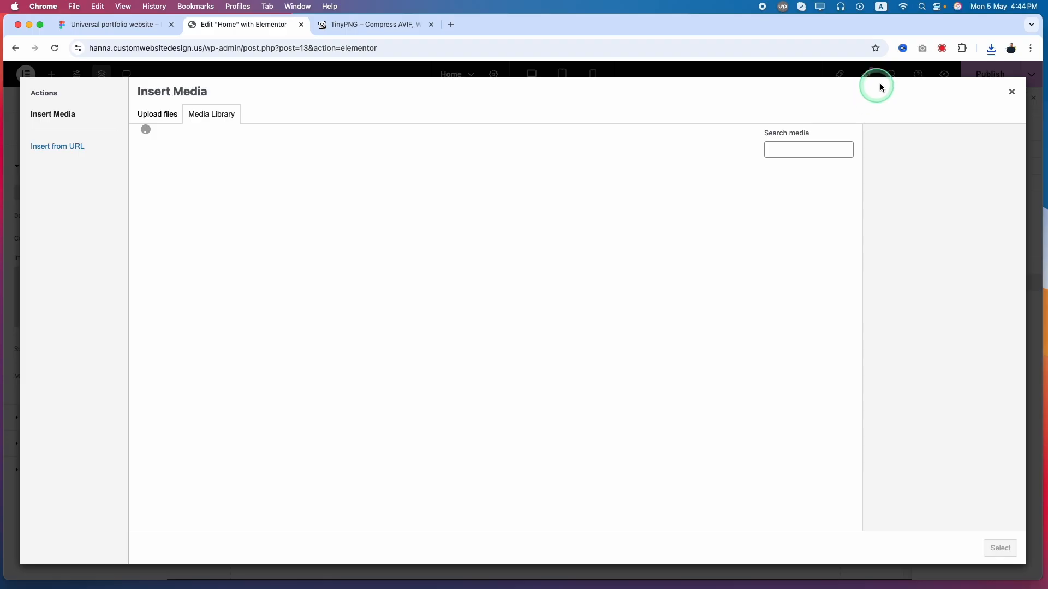
click(991, 48)
drag(866, 93, 495, 295)
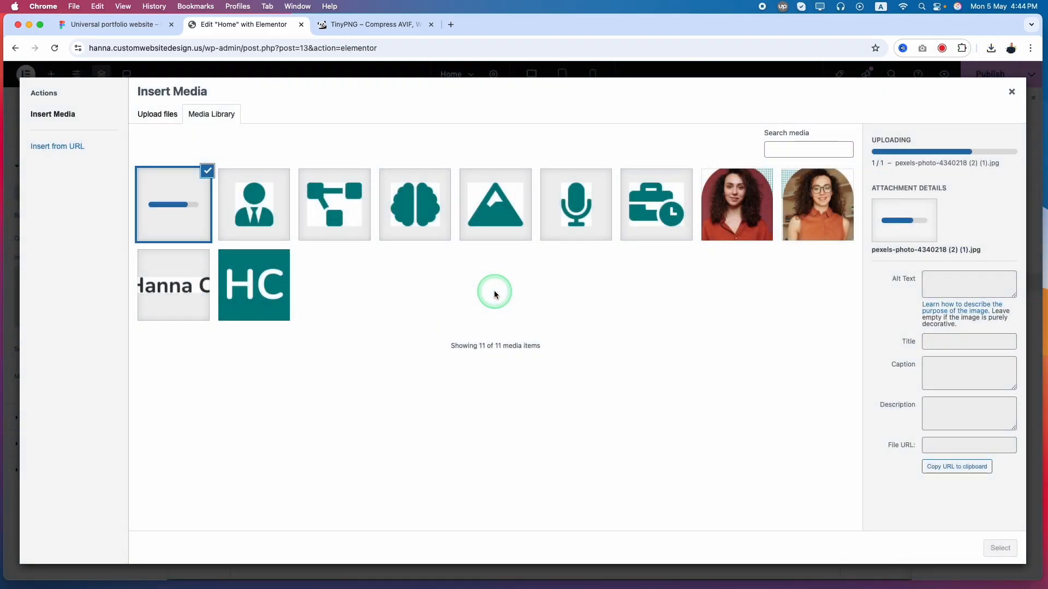
Copy "Success Stories" from the section heading in Figma and paste it as the uploaded photo's alt text in Elementor
click(109, 24)
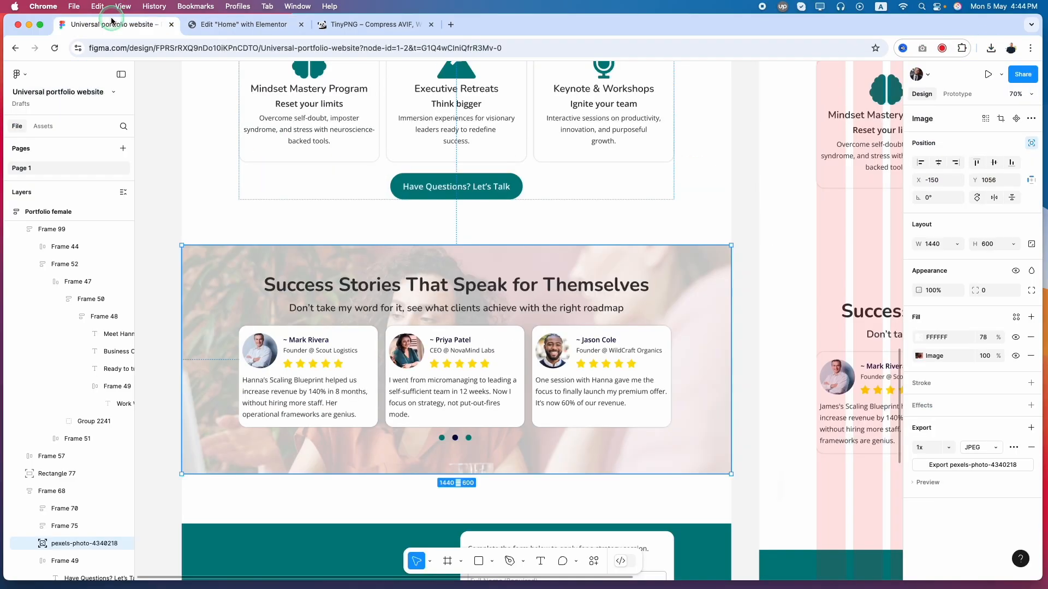
click(368, 282)
double_click(369, 282)
drag(368, 282, 233, 300)
key(super+c)
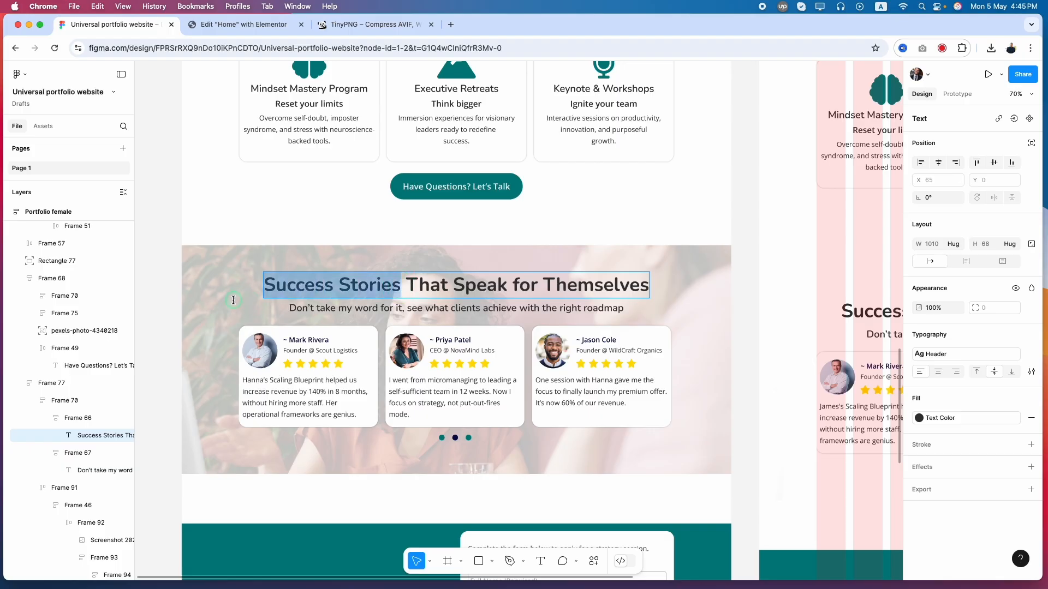
click(240, 24)
click(971, 277)
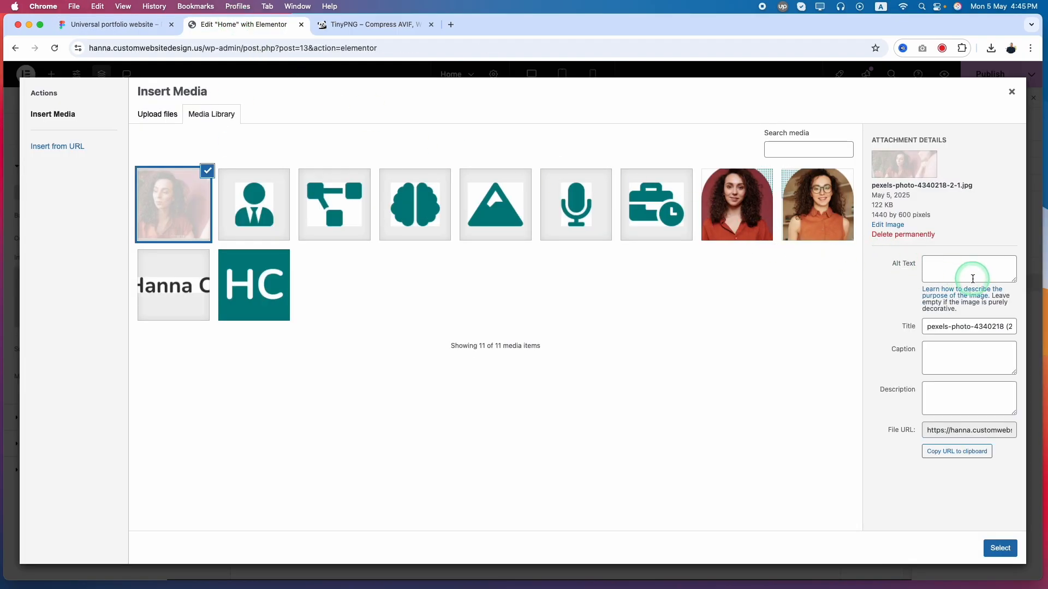
click(291, 212)
click(982, 276)
key(super+v)
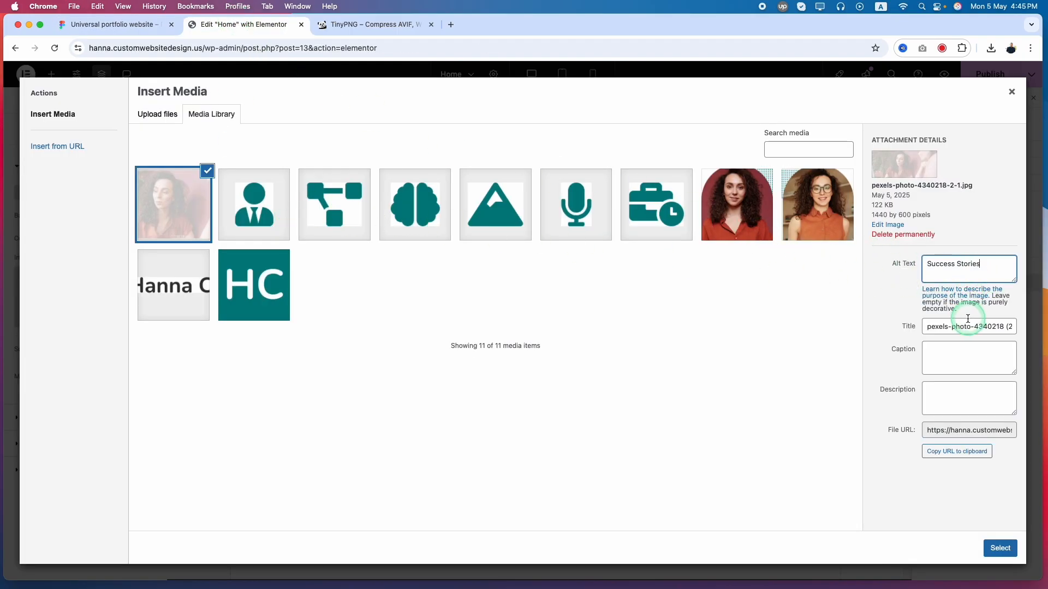
Replace the photo's title with "Success Stories" and insert it as the container's background image
click(960, 325)
key(super+a)
key(super+v)
click(1000, 548)
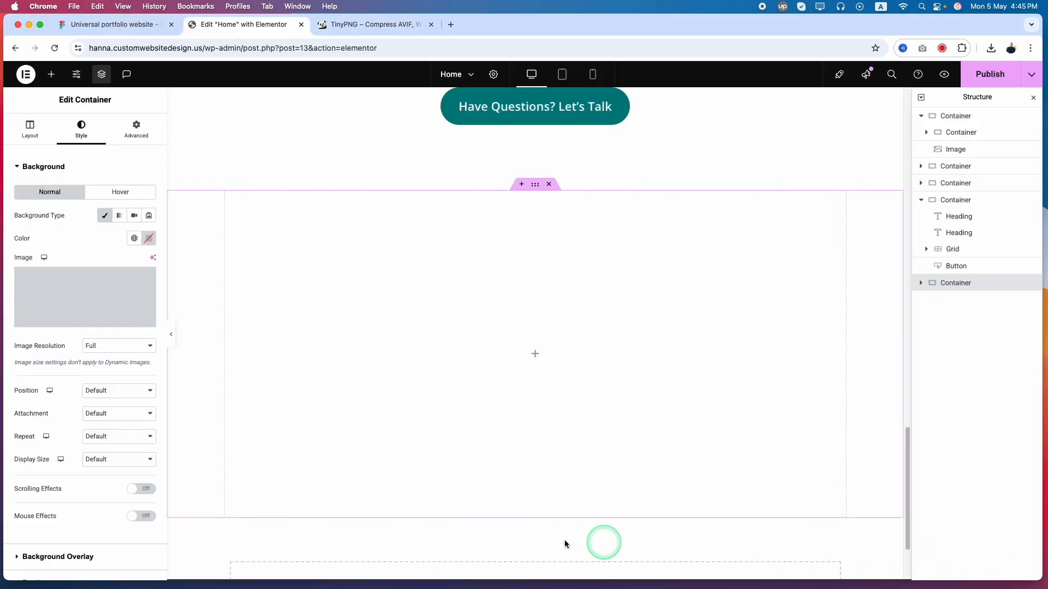
Set the container's background image position to Center Center
scroll(151, 465, down, 3)
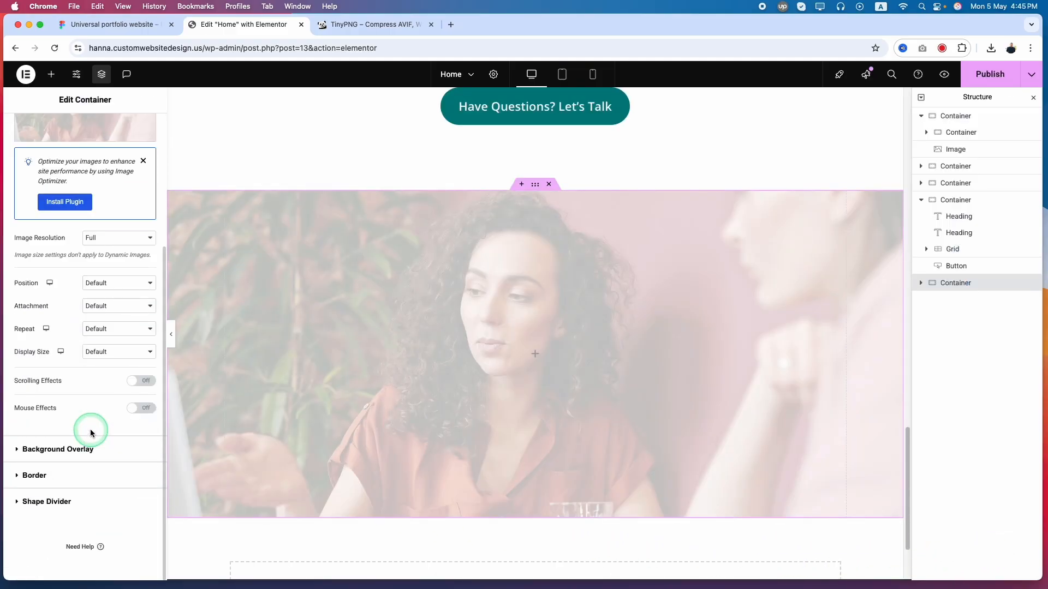
click(101, 239)
click(101, 239)
click(102, 285)
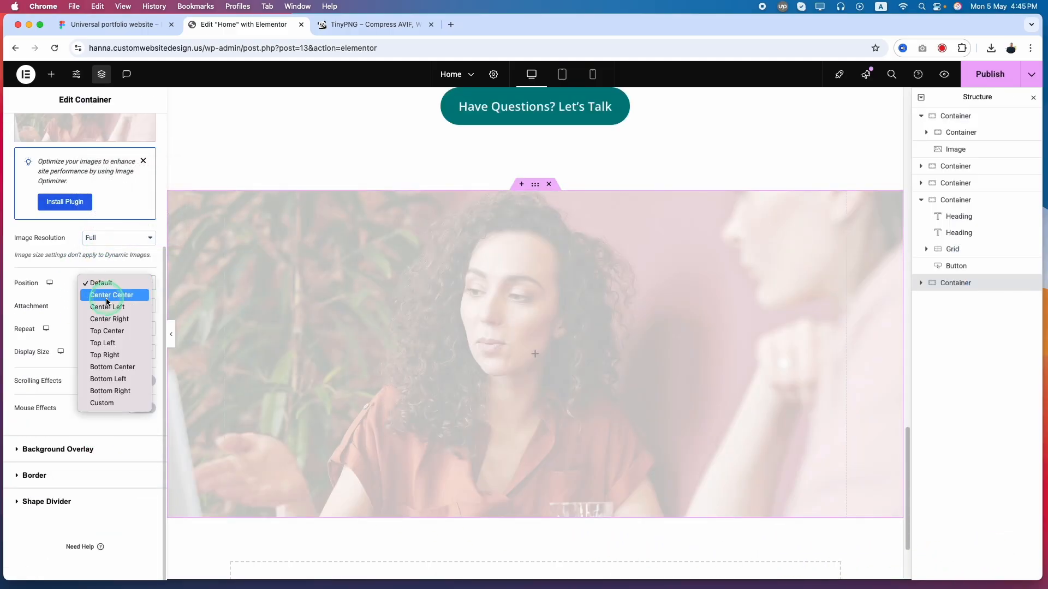
click(107, 298)
Set the background image's attachment to Fixed
click(106, 308)
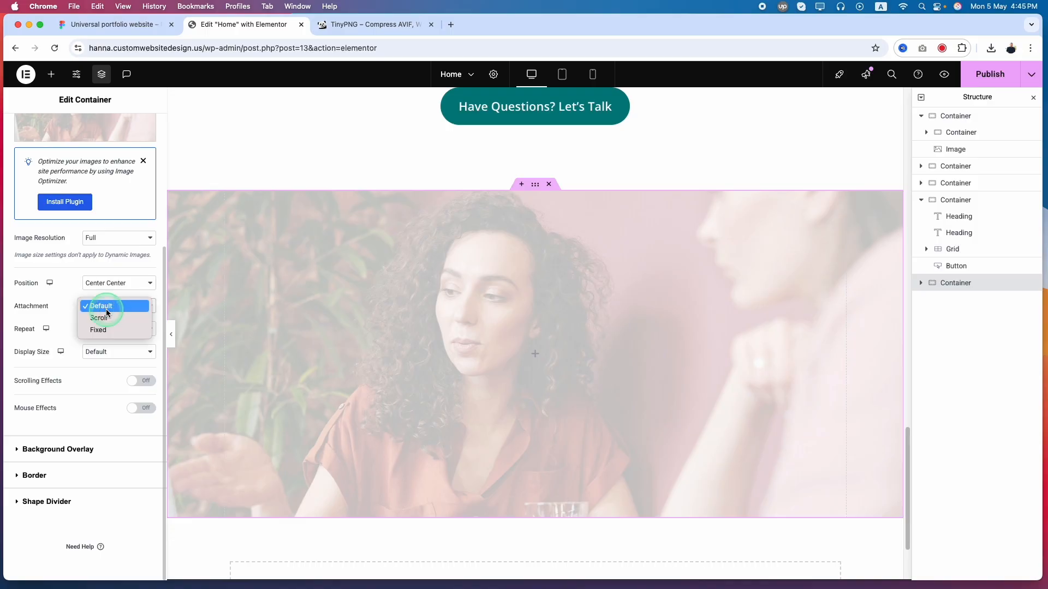
click(102, 306)
click(101, 307)
click(104, 331)
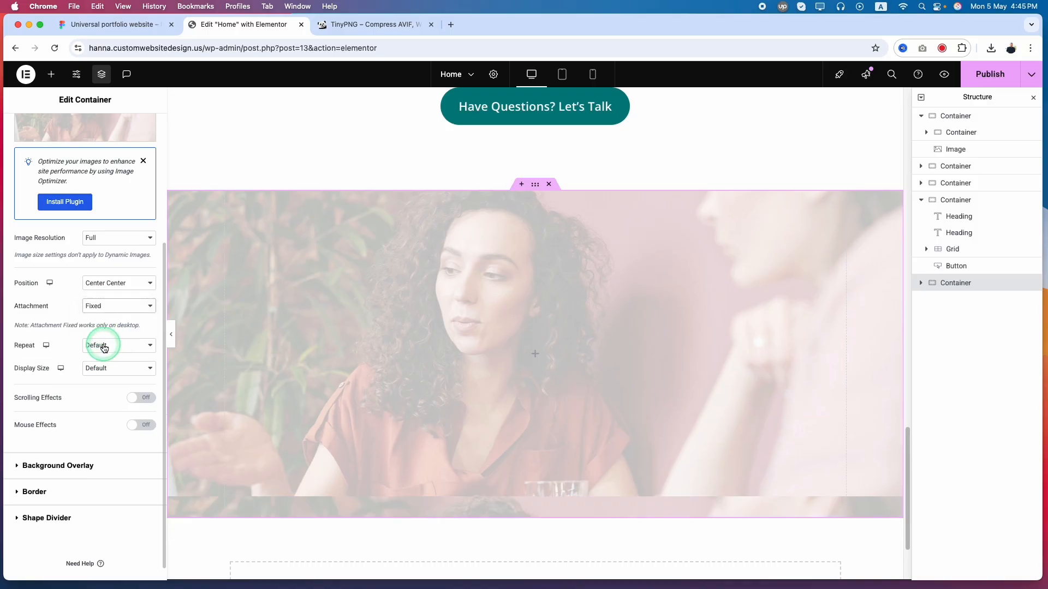
Set the background image's repeat to No-repeat and its display size to Auto
click(104, 347)
click(103, 356)
click(104, 369)
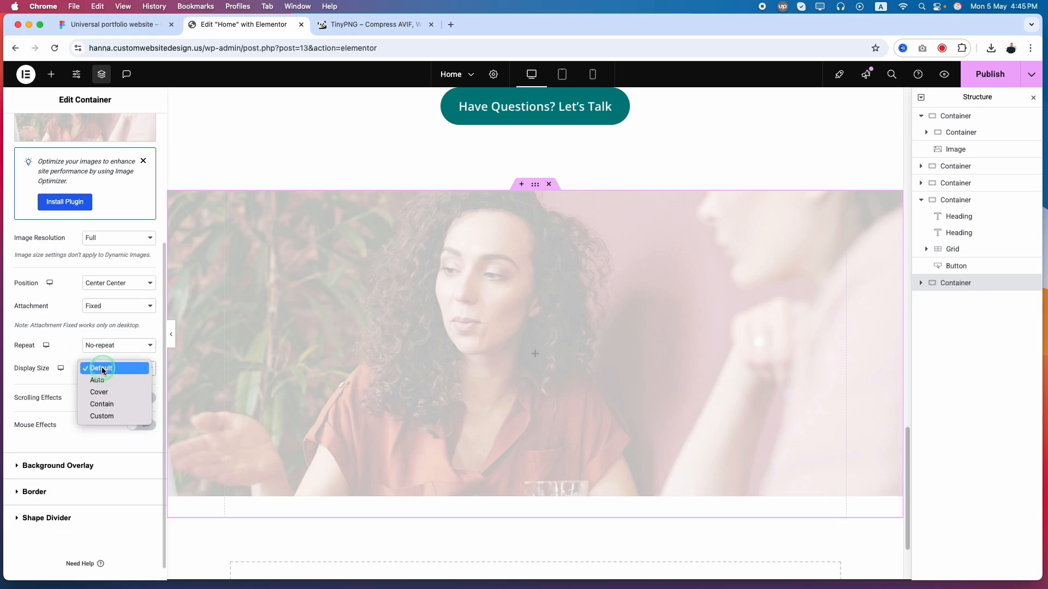
click(99, 380)
click(99, 368)
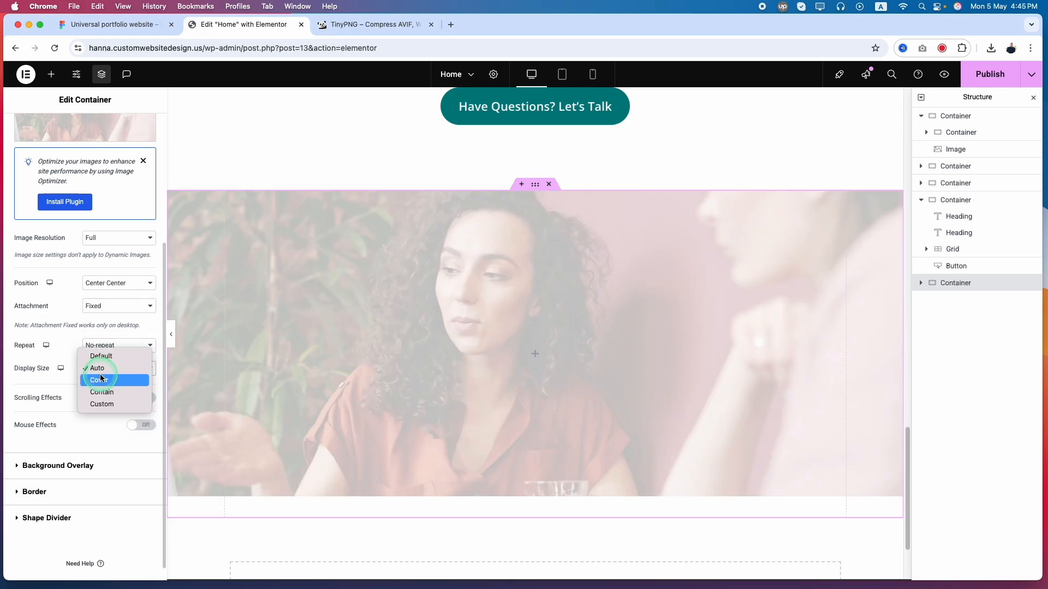
click(100, 381)
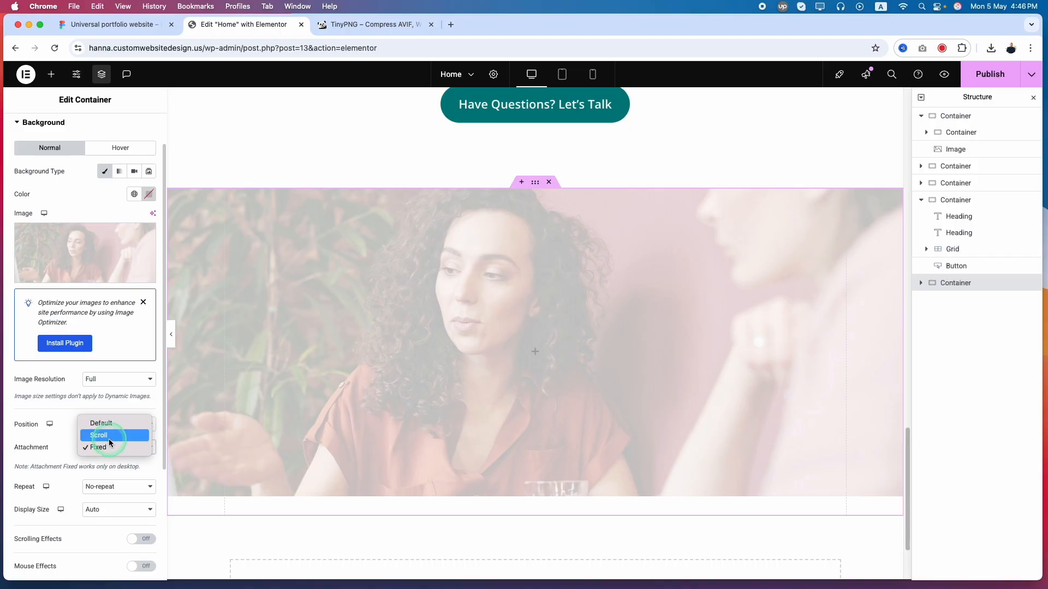
Change the background attachment to Scroll and, after trying the Cover display size, set the size back to Auto
click(108, 436)
scroll(124, 481, down, 2)
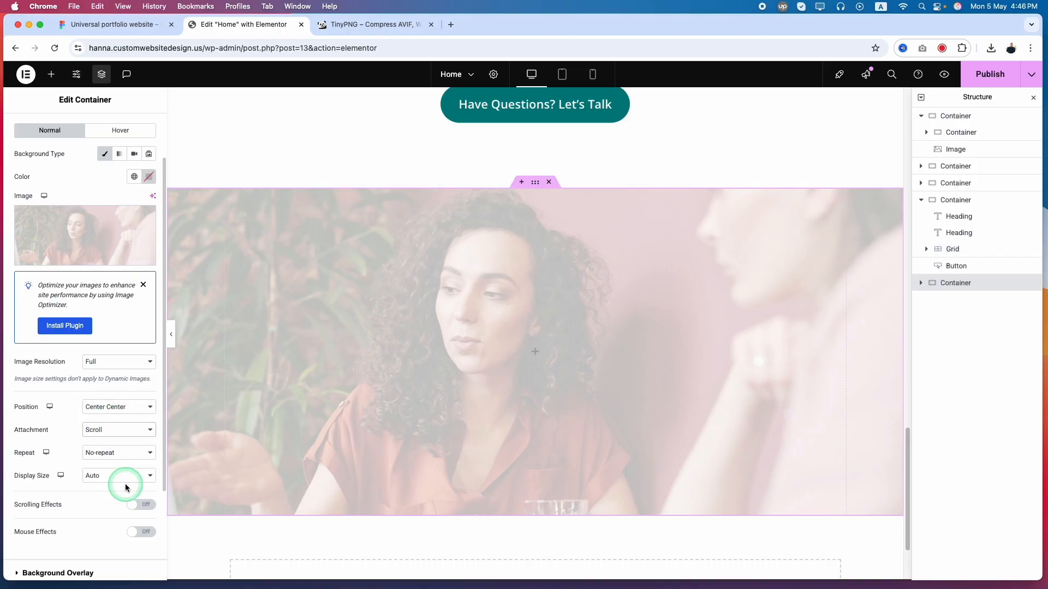
click(101, 443)
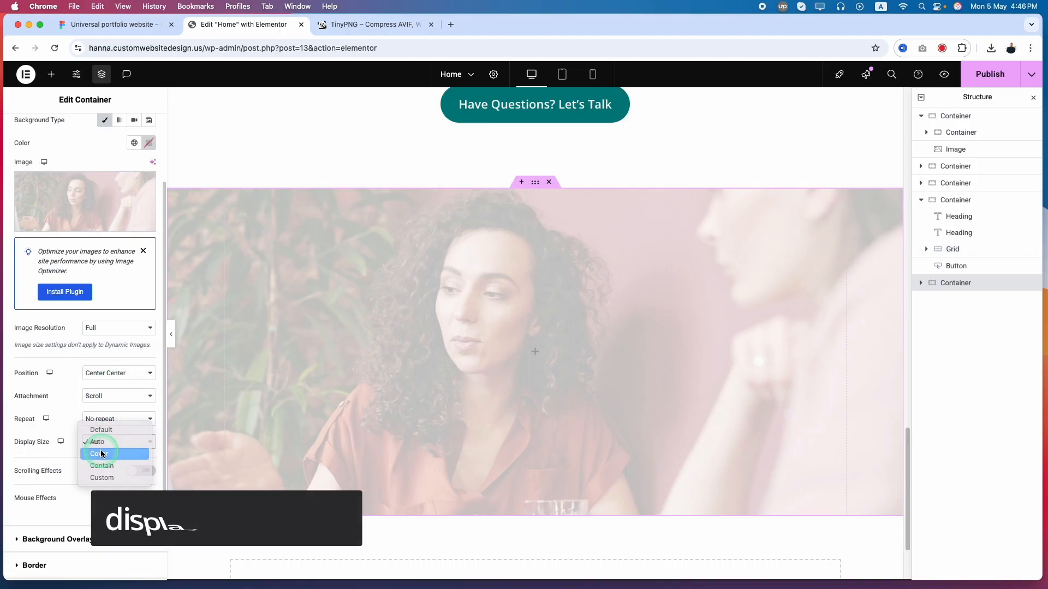
click(114, 454)
click(127, 444)
click(112, 429)
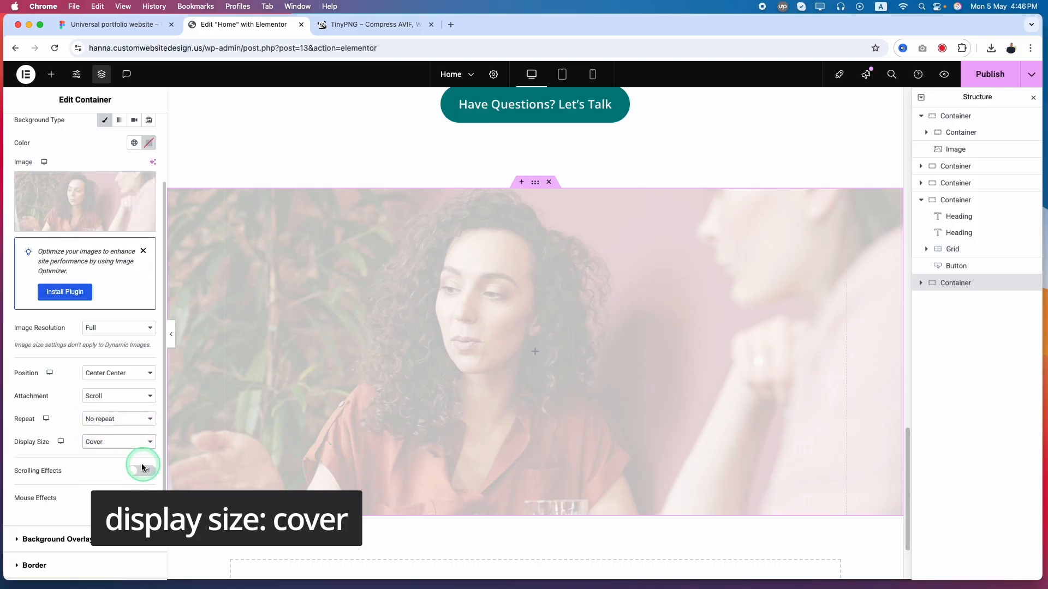
click(414, 493)
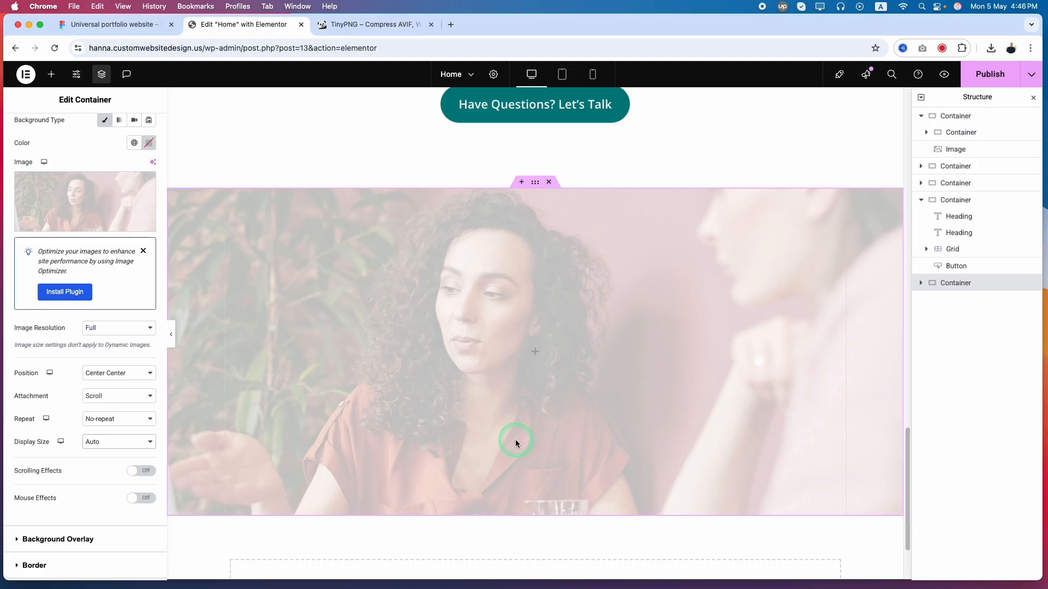
Check the Success Stories section in Figma, and back in Elementor add a Heading widget to the container
click(121, 27)
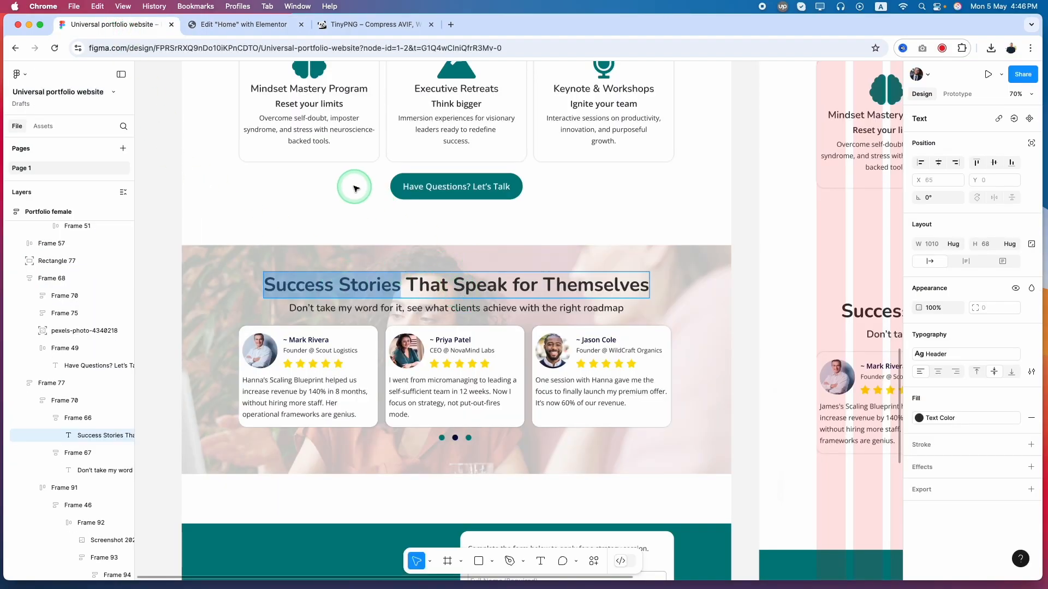
click(243, 24)
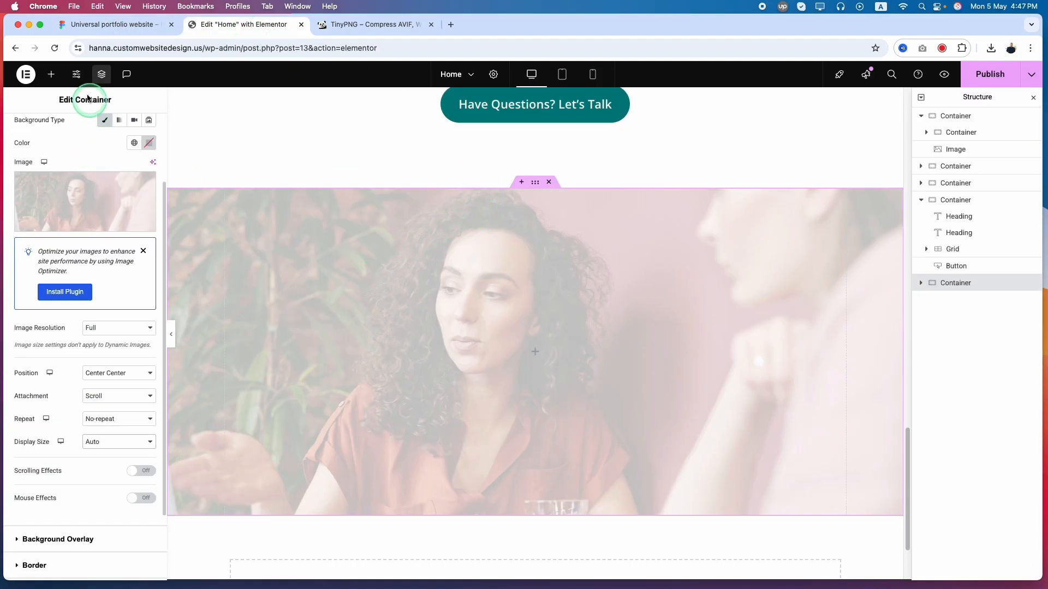
click(51, 73)
drag(37, 282, 545, 349)
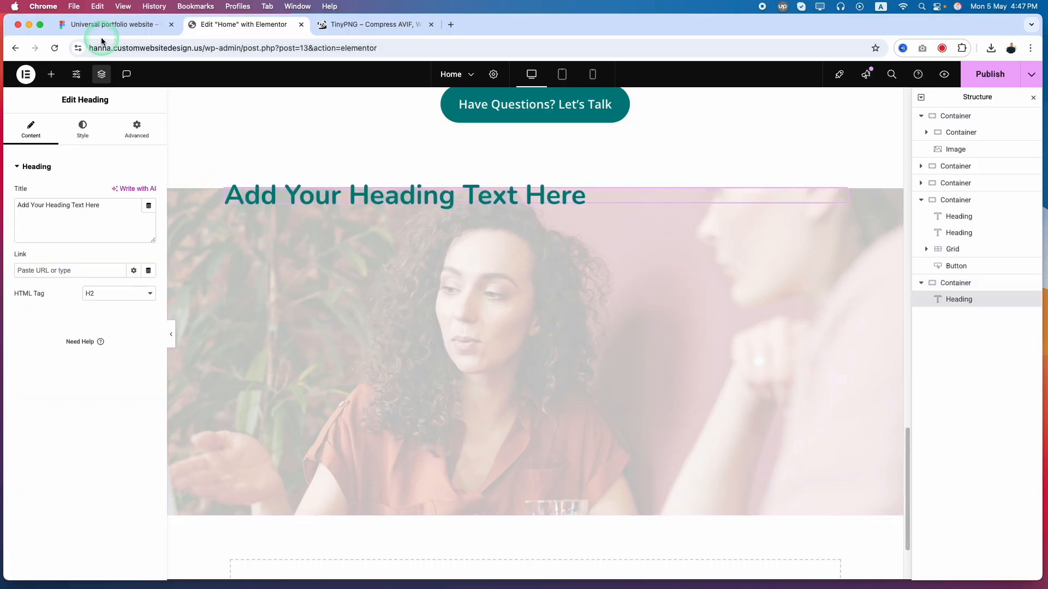
Copy "Success Stories That Speak for Themselves" from Figma and paste it as the new heading's title in Elementor
click(136, 30)
triple_click(451, 293)
key(super+c)
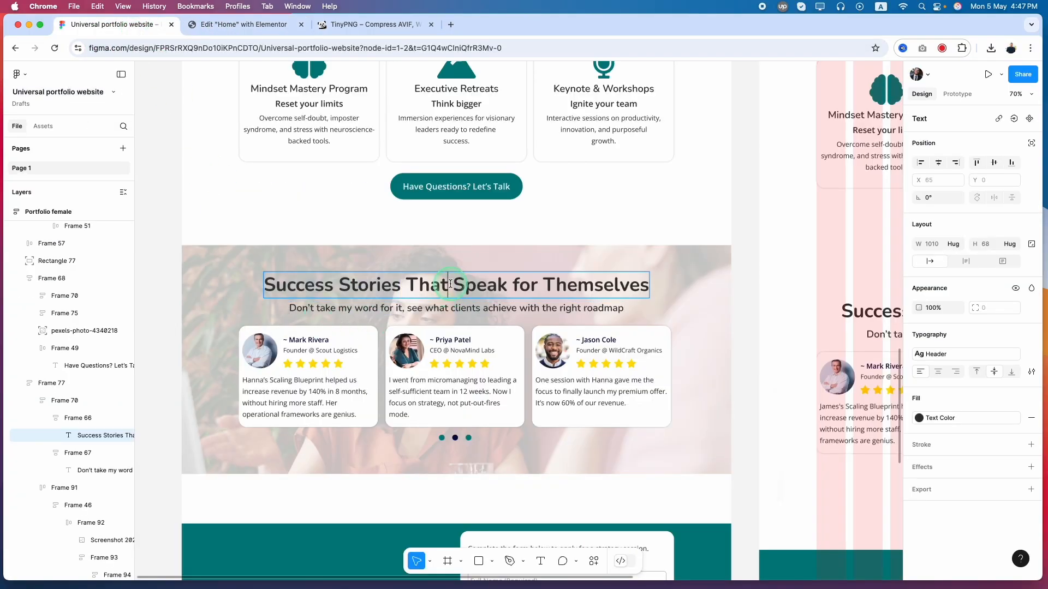
click(243, 24)
click(94, 204)
key(super+a)
key(super+v)
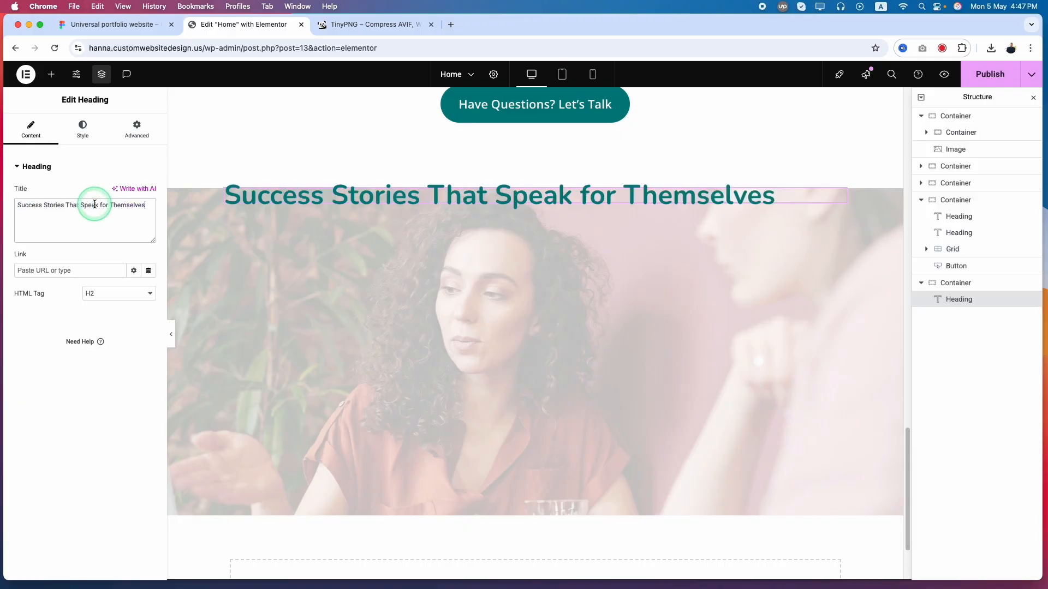
Recheck the section in Figma, and in Elementor duplicate the "Success Stories That Speak for Themselves" heading
click(112, 24)
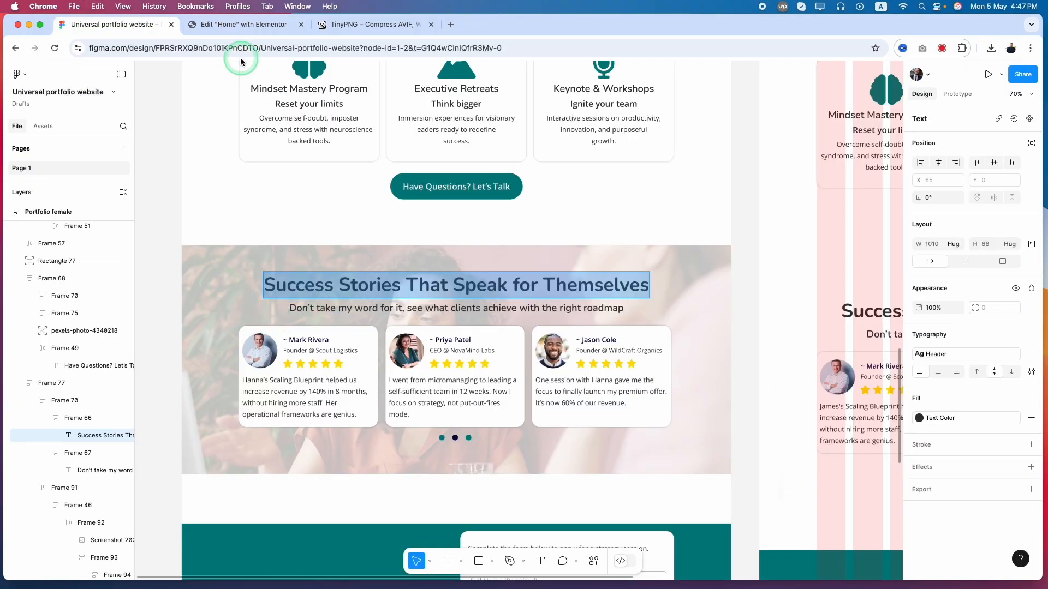
click(243, 24)
right_click(364, 200)
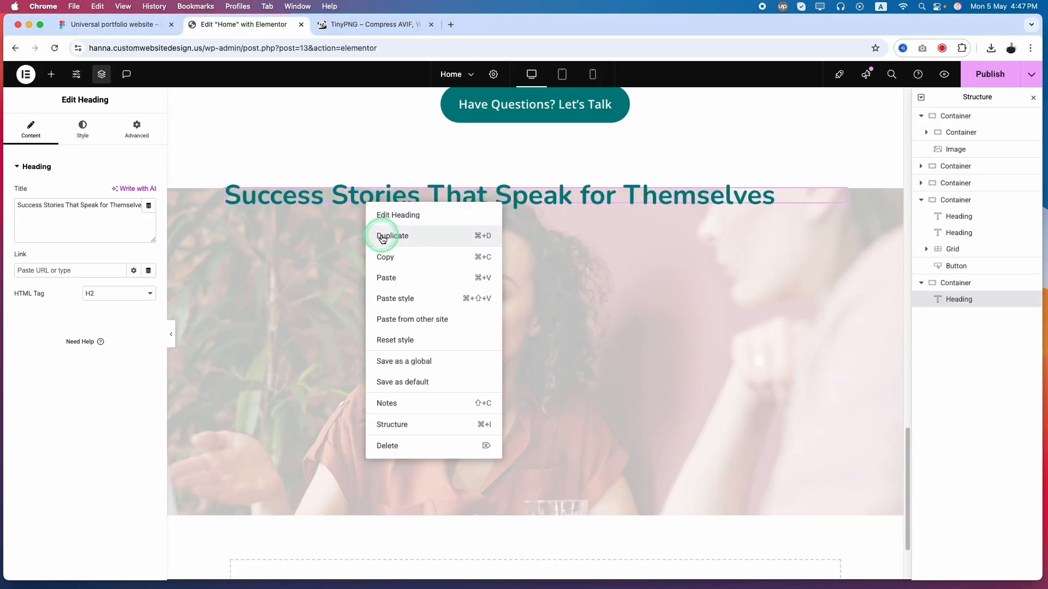
click(382, 236)
Copy "Don't take my word for it, see what clients achieve with the right roadmap" from Figma and paste it as the duplicated heading's title
click(96, 24)
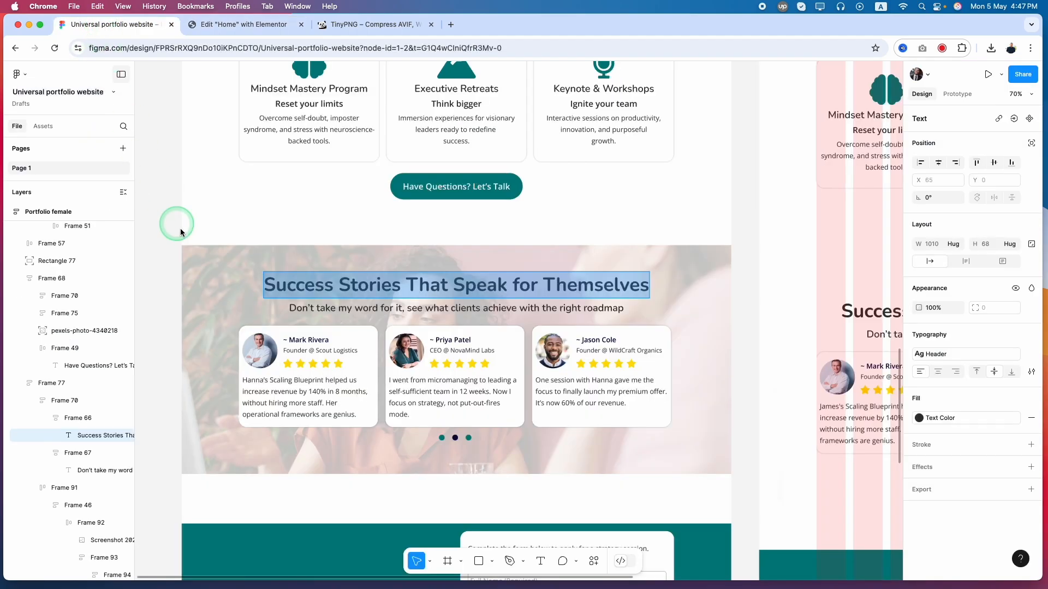
double_click(340, 306)
key(super+c)
click(265, 23)
click(82, 239)
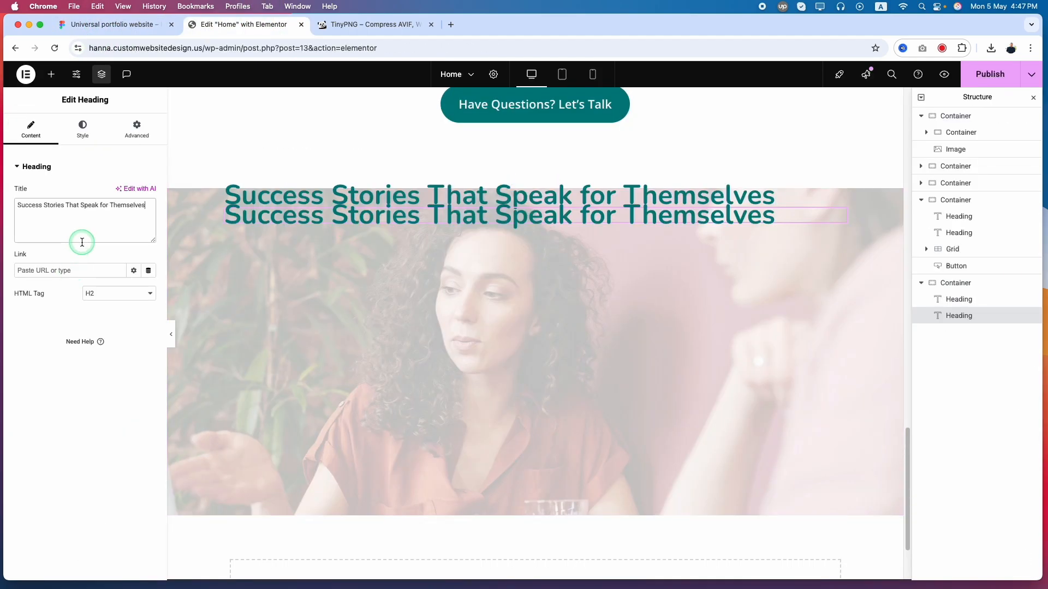
key(super+a)
key(super+v)
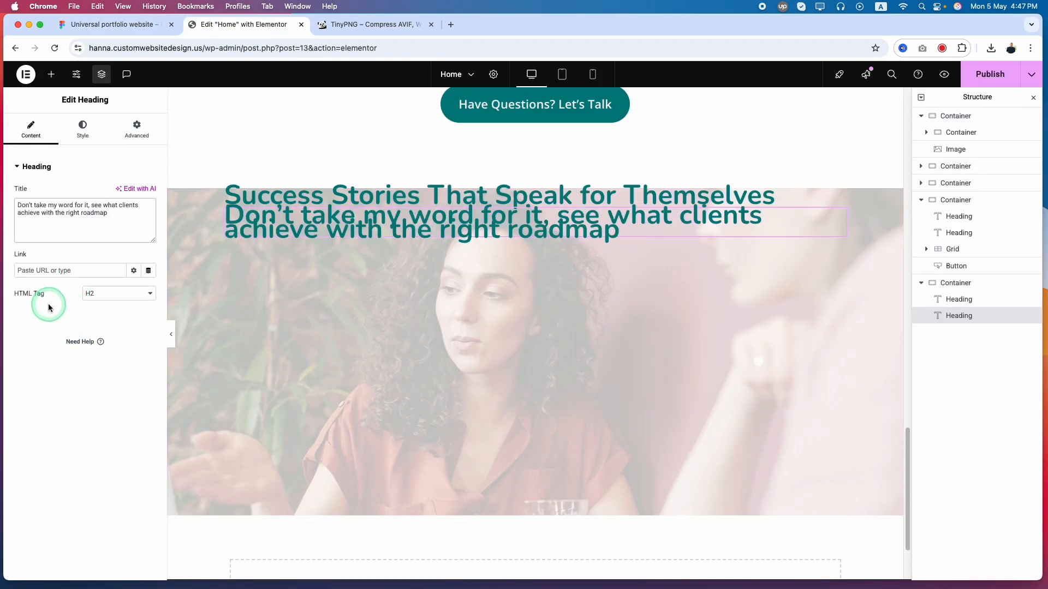
Set the subheading's HTML tag to H3 and style it with the global Sub Header font and Text Color
click(103, 293)
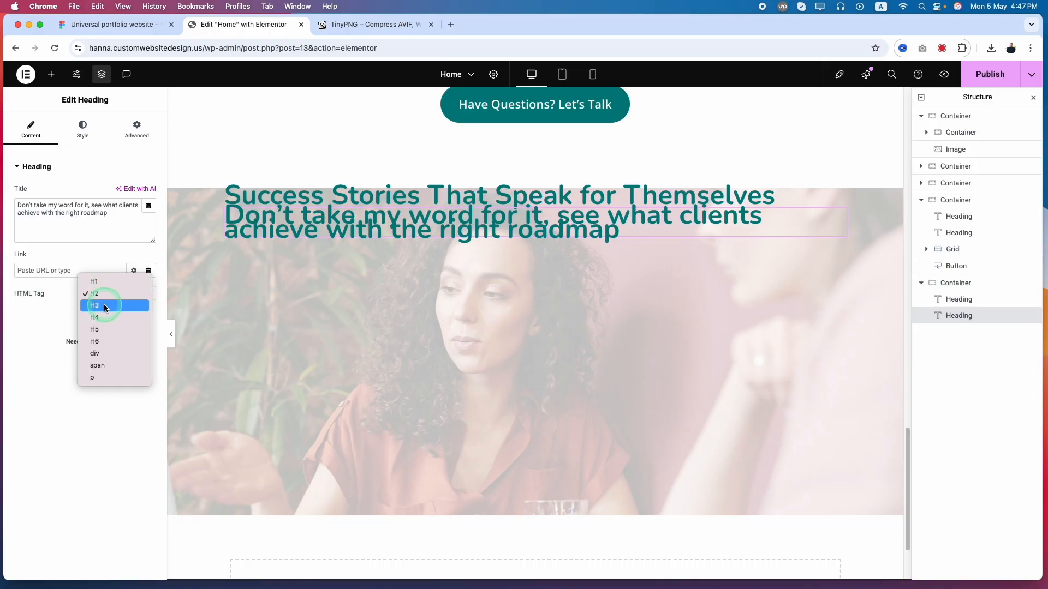
click(103, 305)
click(85, 133)
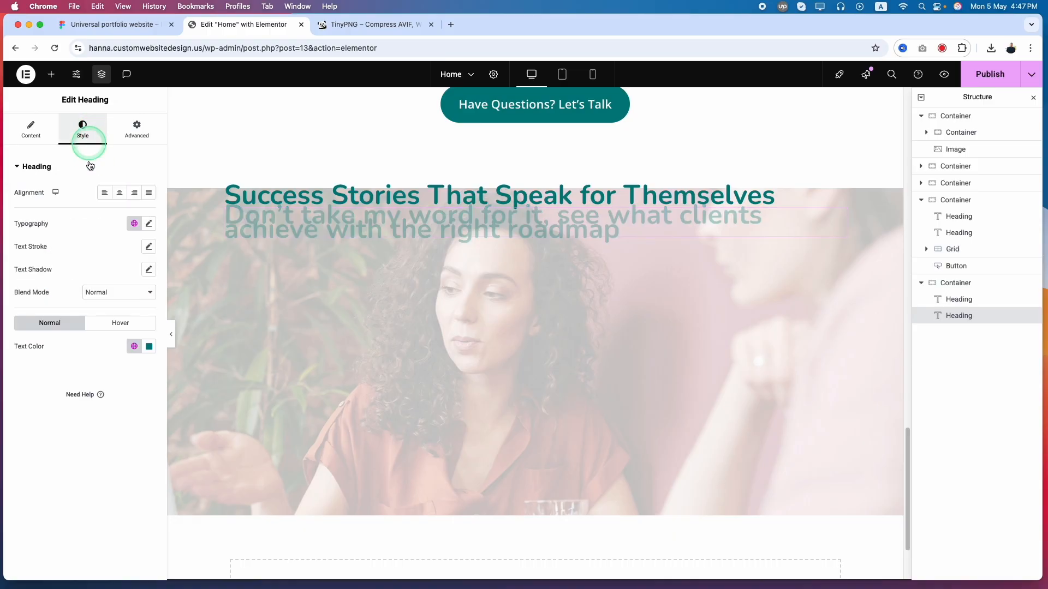
click(368, 248)
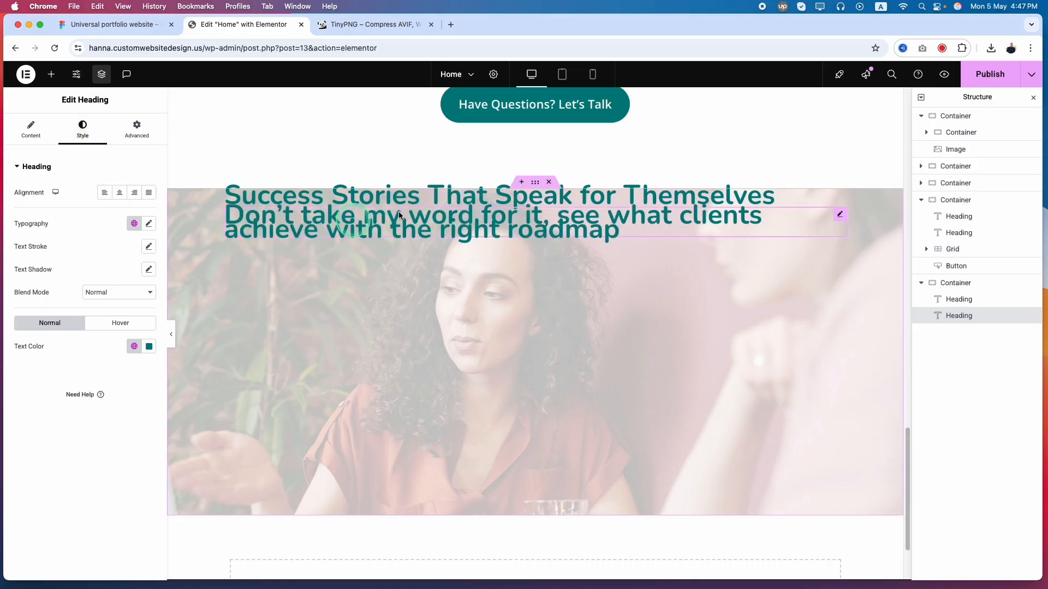
click(133, 224)
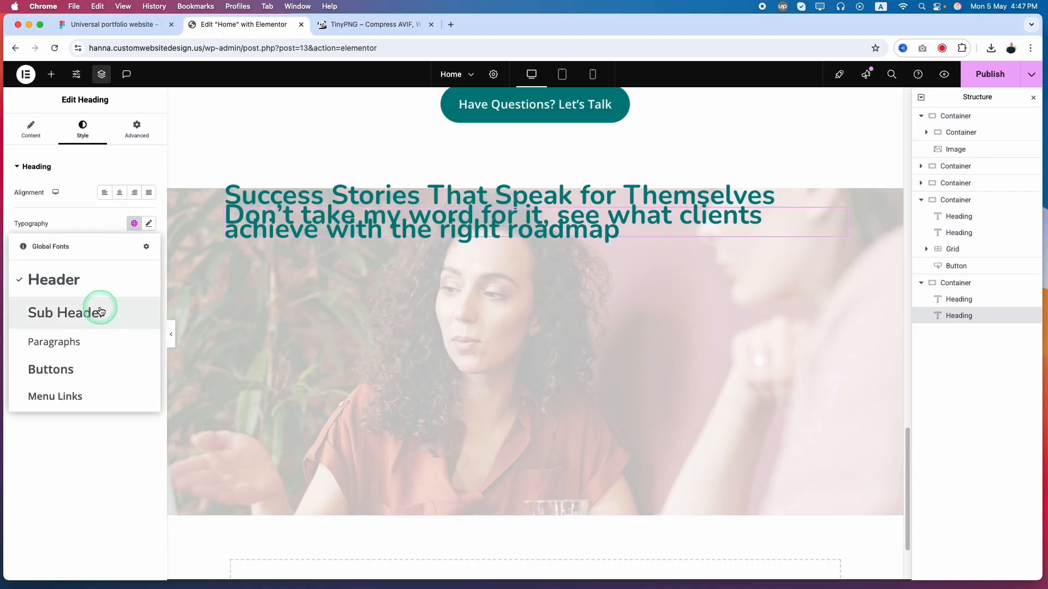
click(53, 318)
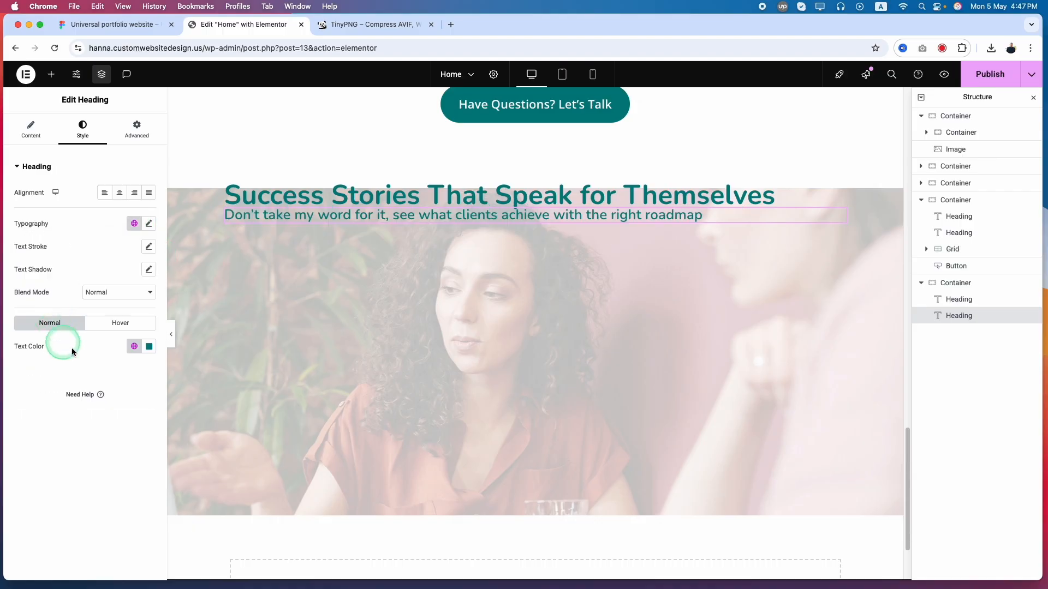
click(137, 352)
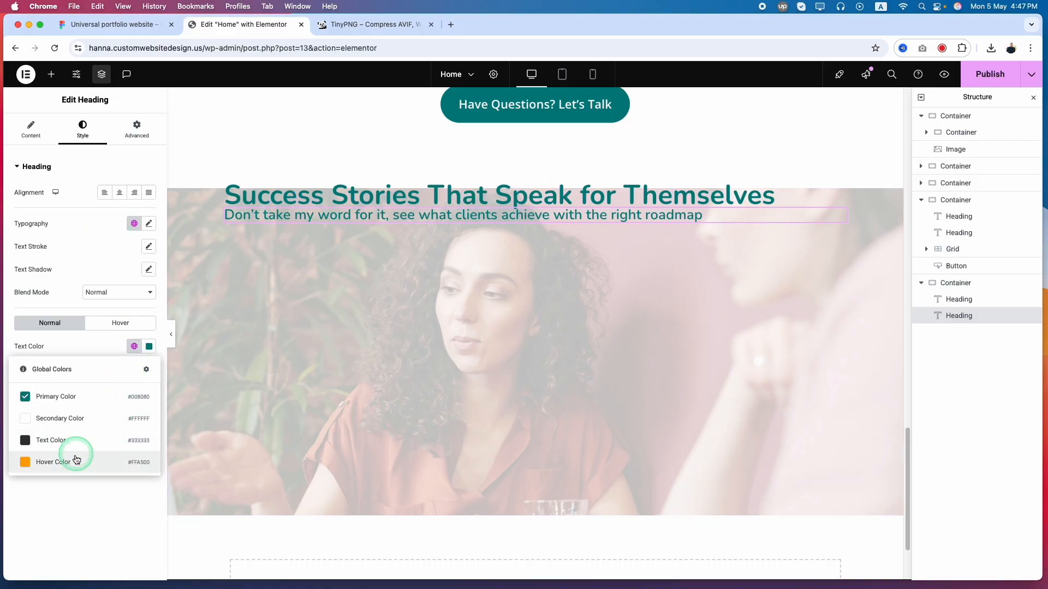
click(74, 440)
Compare with the Figma design, and in Elementor center the main heading and give it the global Text Color
click(112, 24)
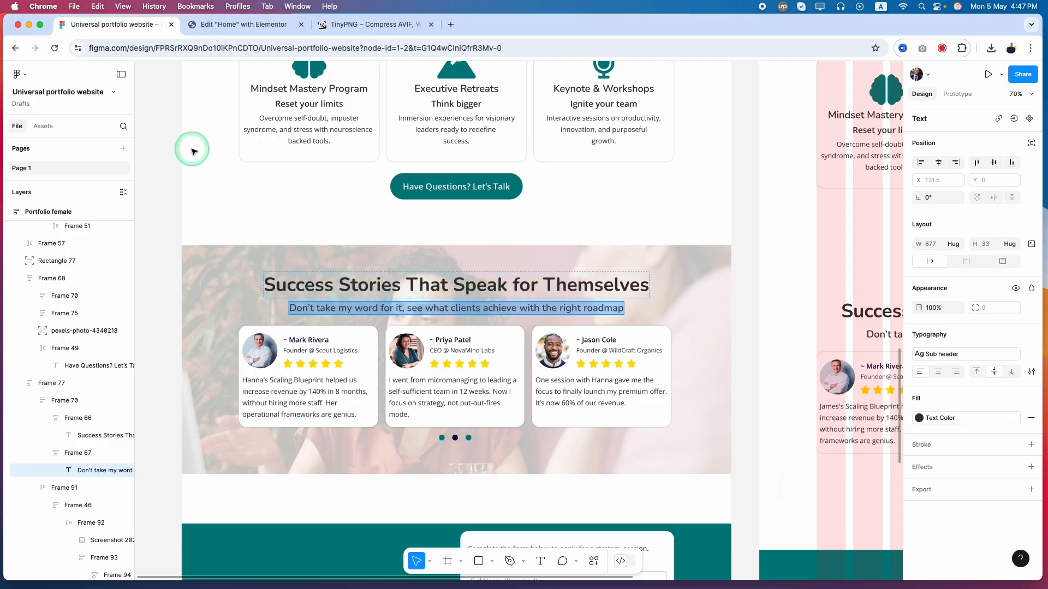
click(240, 24)
click(838, 196)
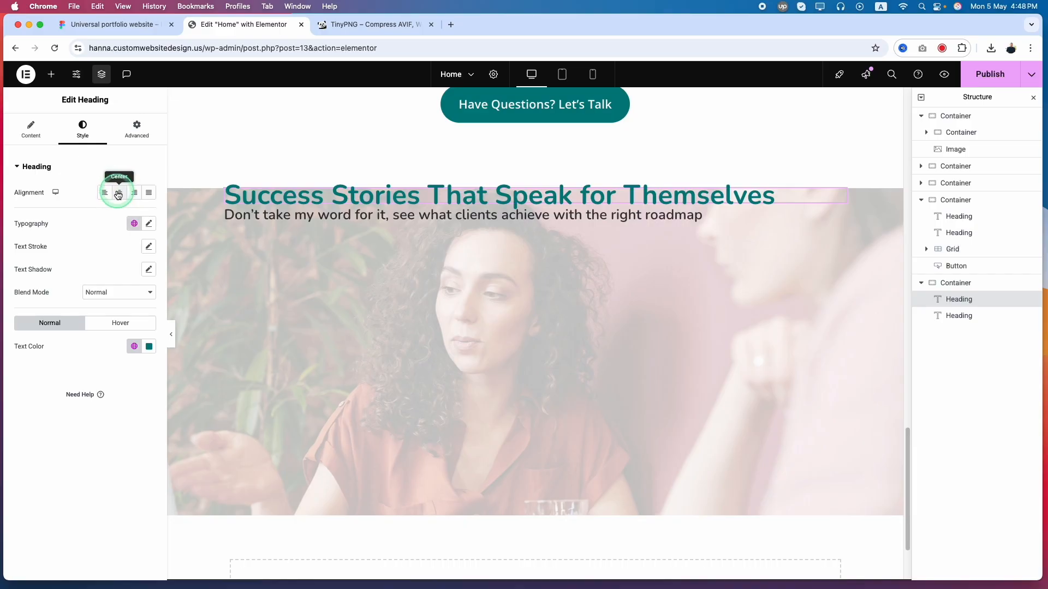
click(119, 197)
click(131, 224)
click(130, 347)
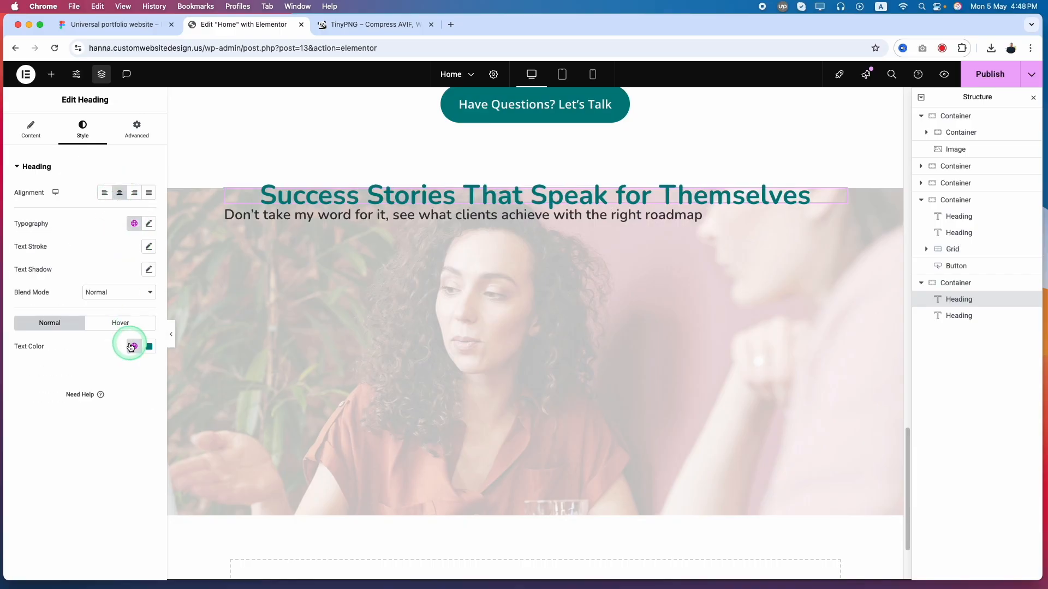
click(63, 441)
Center-align the "Don't take my word for it" subheading
click(605, 214)
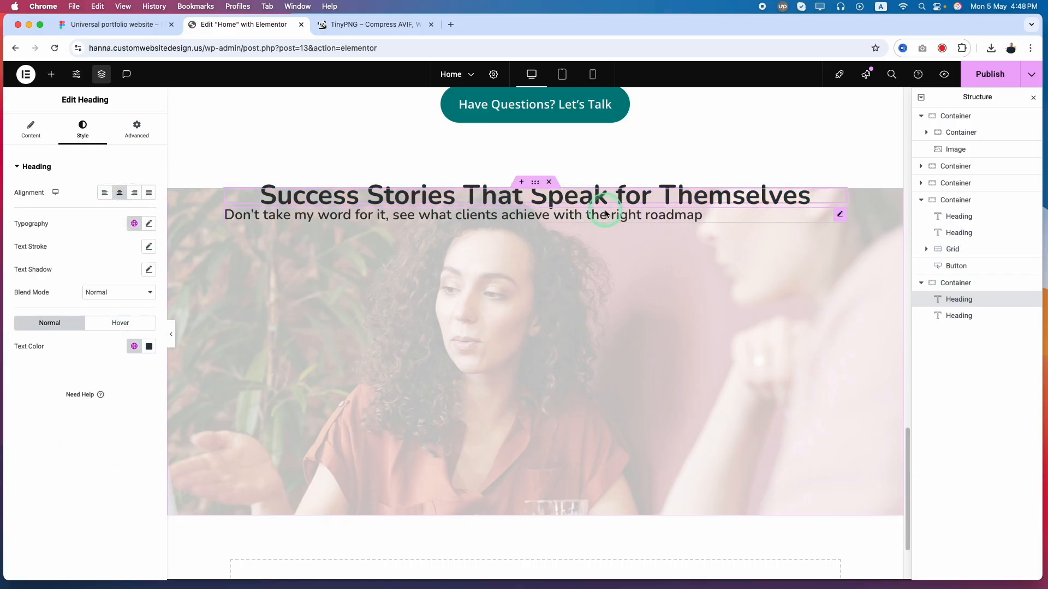
click(839, 216)
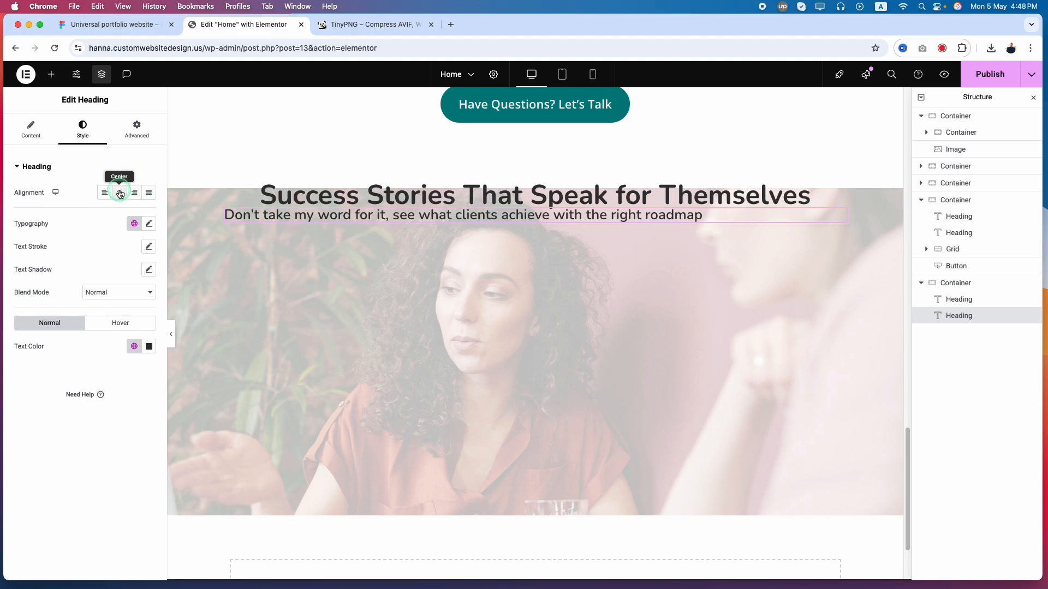
click(119, 192)
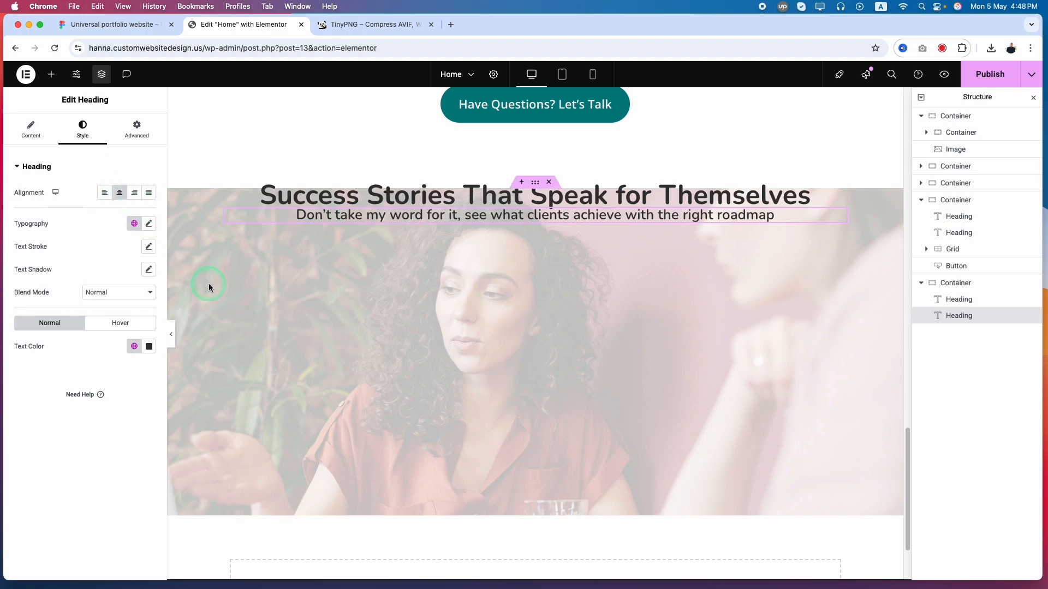
Center the alignment of the items in the Success Stories container
click(537, 183)
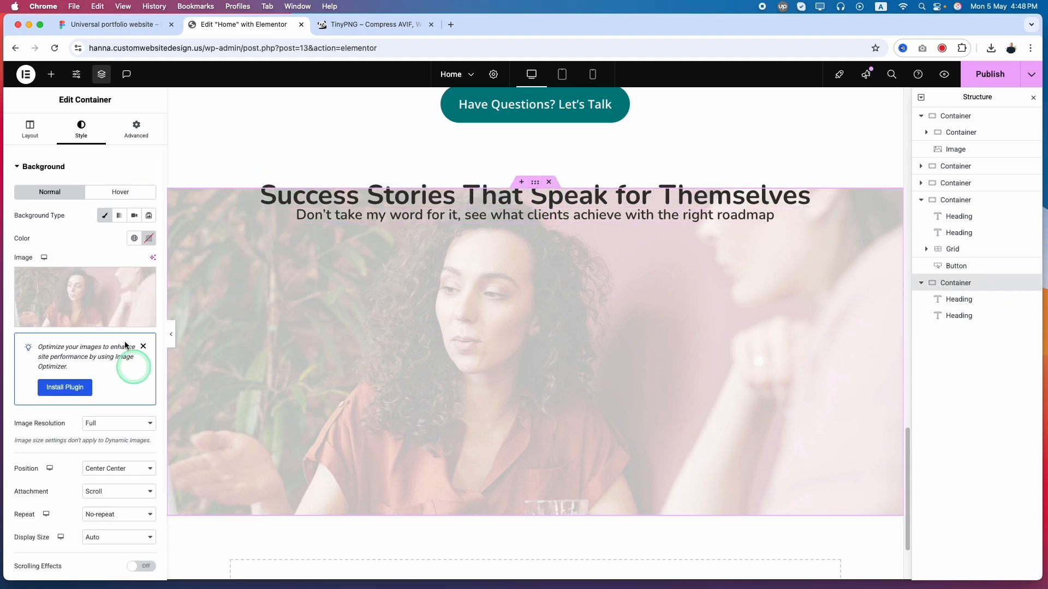
click(30, 129)
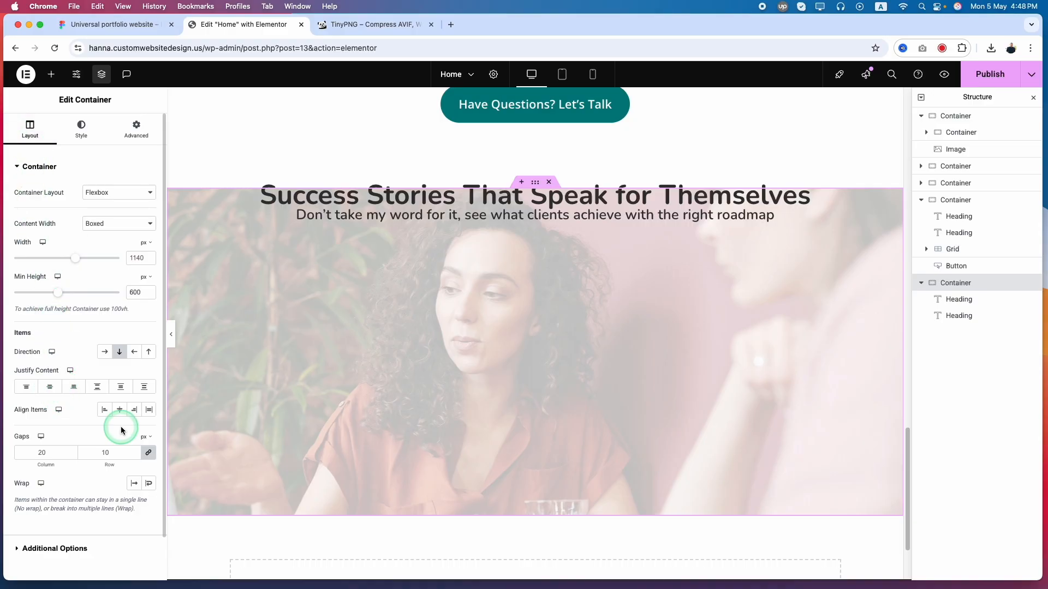
click(120, 411)
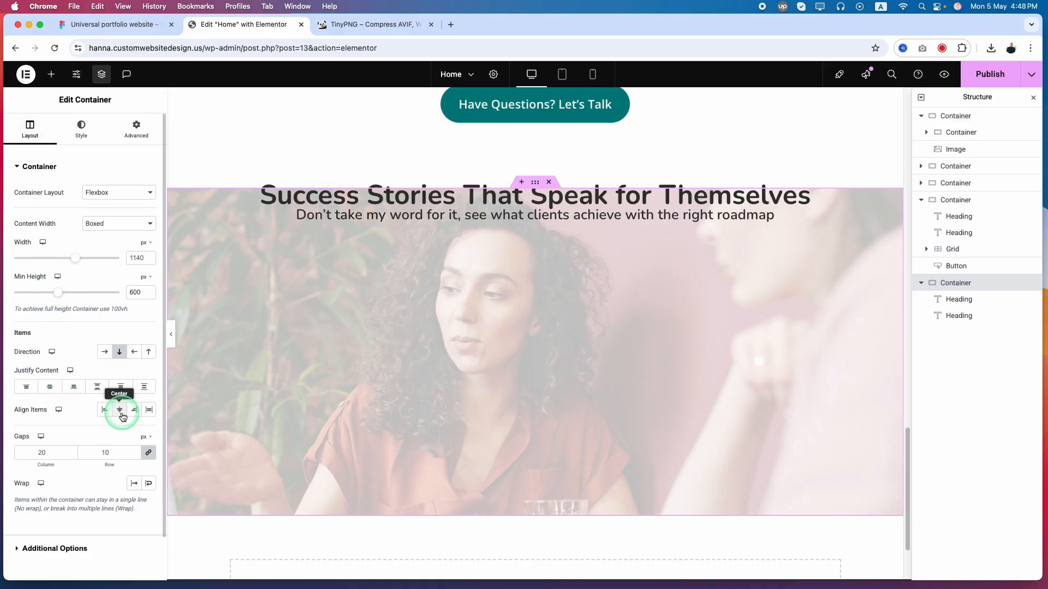
Measure the gap between the Success Stories heading and subheading in Figma, and compare it with the heading spacing on the Elementor page
click(127, 25)
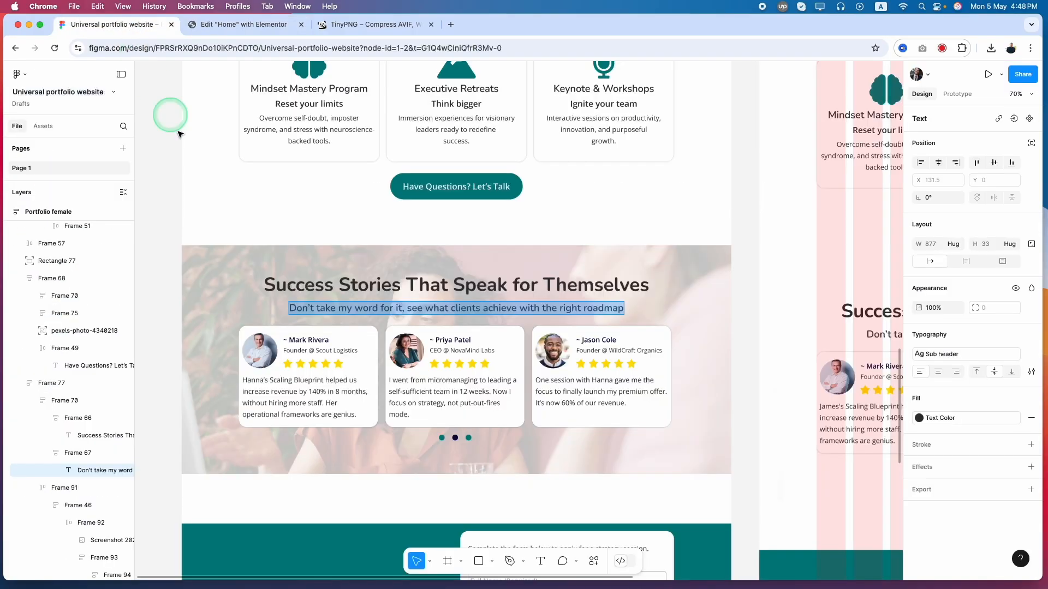
key(alt)
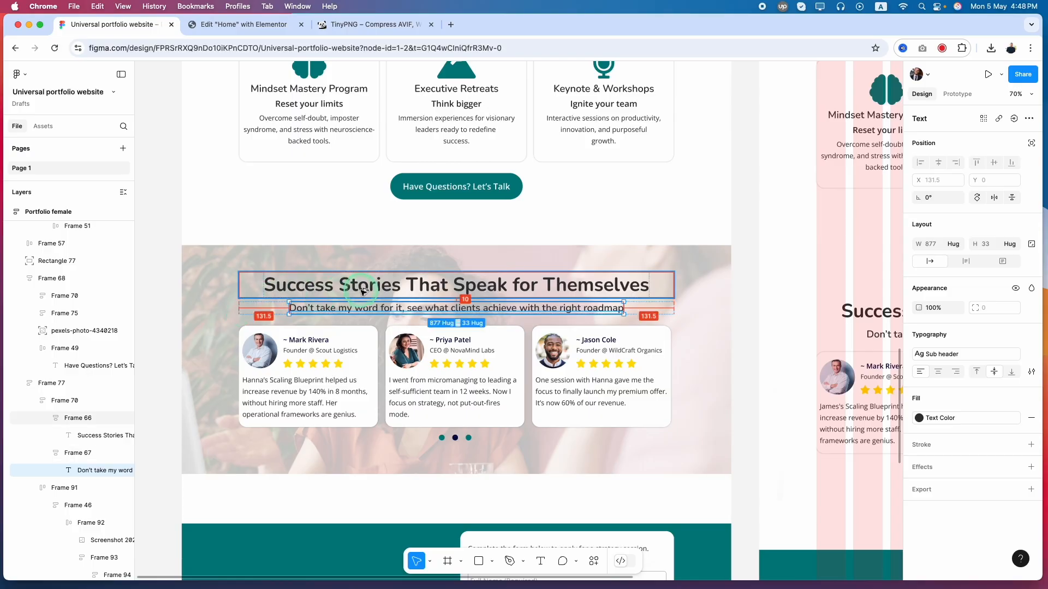
click(218, 25)
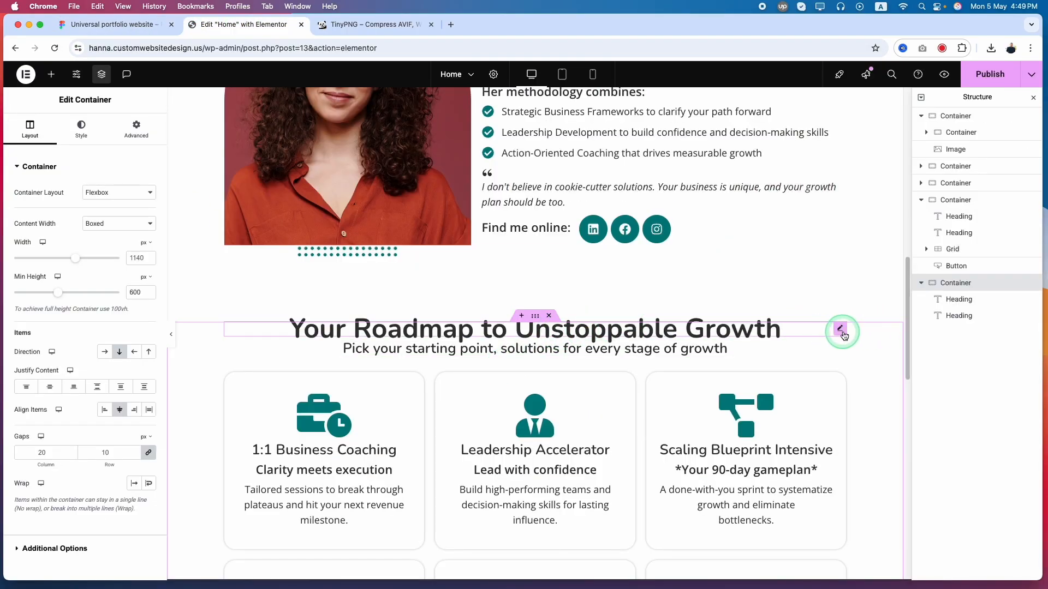
scroll(793, 346, down, 10)
scroll(793, 346, up, 10)
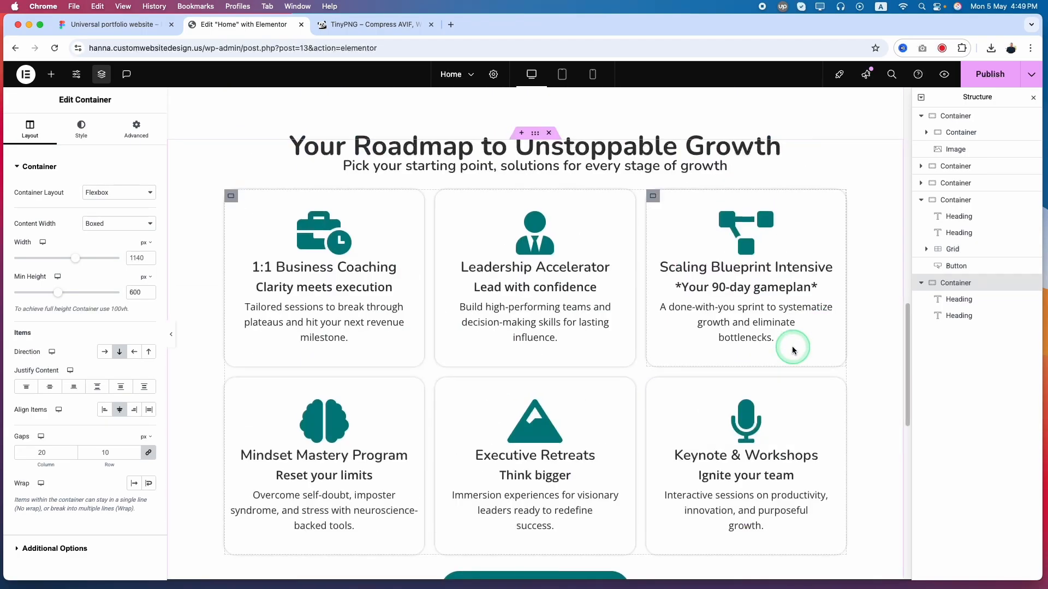
scroll(816, 299, down, 10)
Try a 50 px line height on the main Success Stories heading alone, and restore its global Header font
click(802, 301)
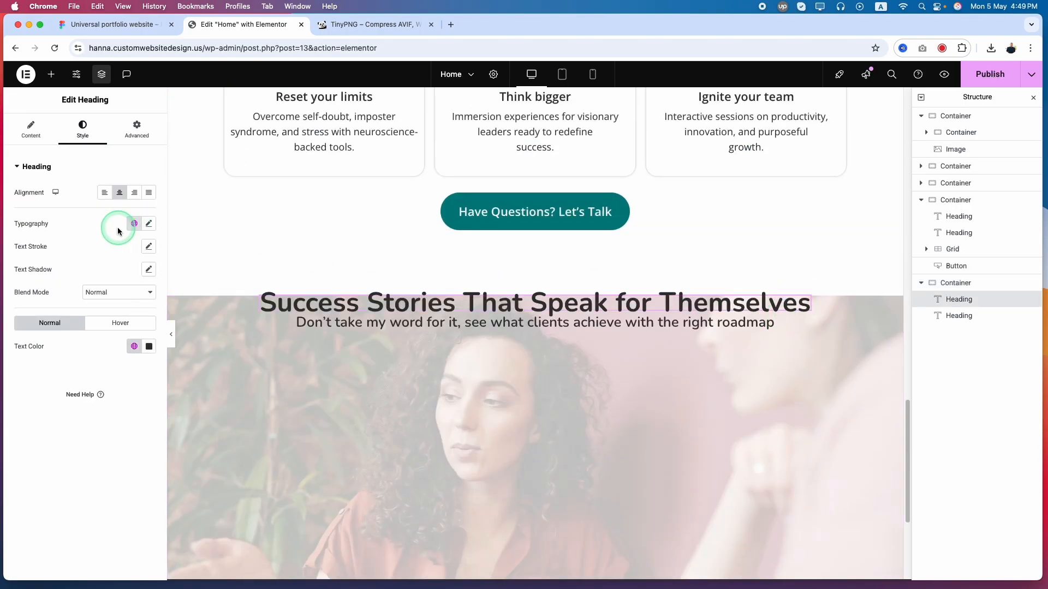
click(146, 225)
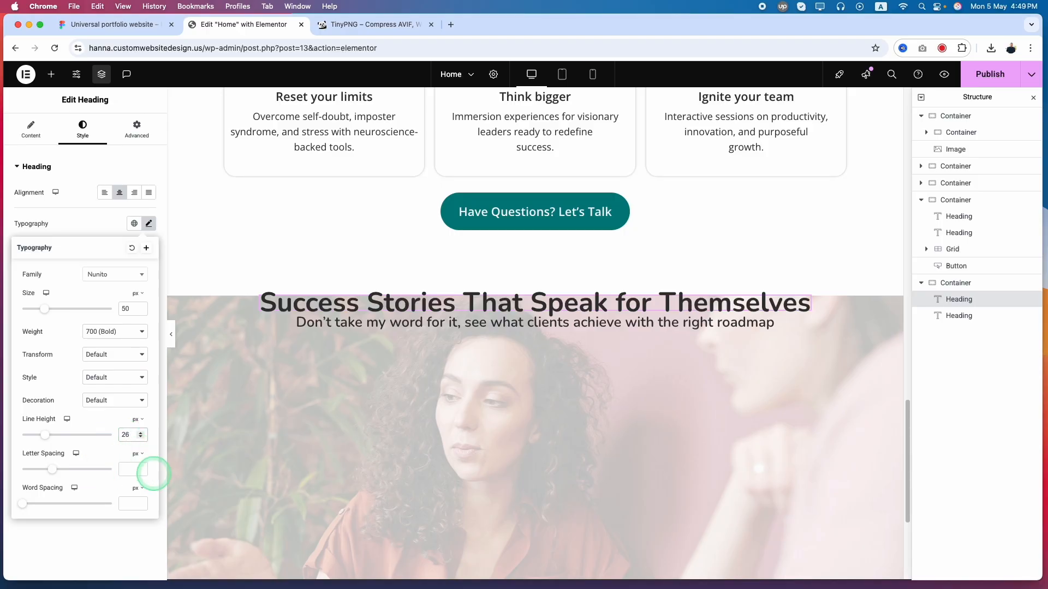
key(Up)
key(Up)
key(Up)
key(Up)
key(Up)
key(Up)
key(Up)
key(Up)
key(Up)
key(Up)
key(Up)
key(Up)
key(Up)
key(Up)
key(Up)
key(Up)
key(Up)
key(Up)
key(Up)
key(Up)
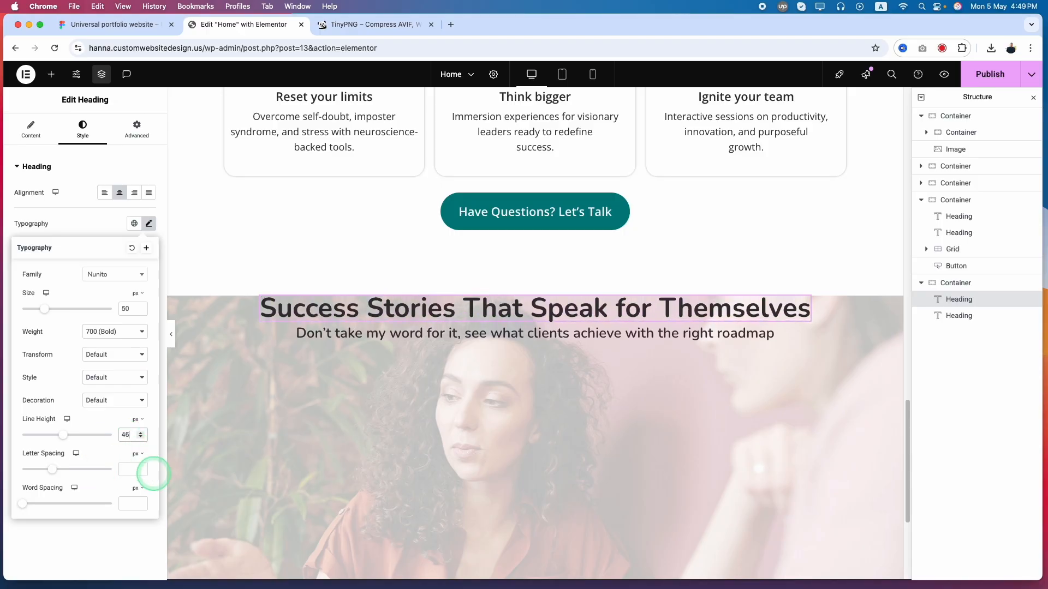
key(Up)
key(Up)
key(Up)
key(Up)
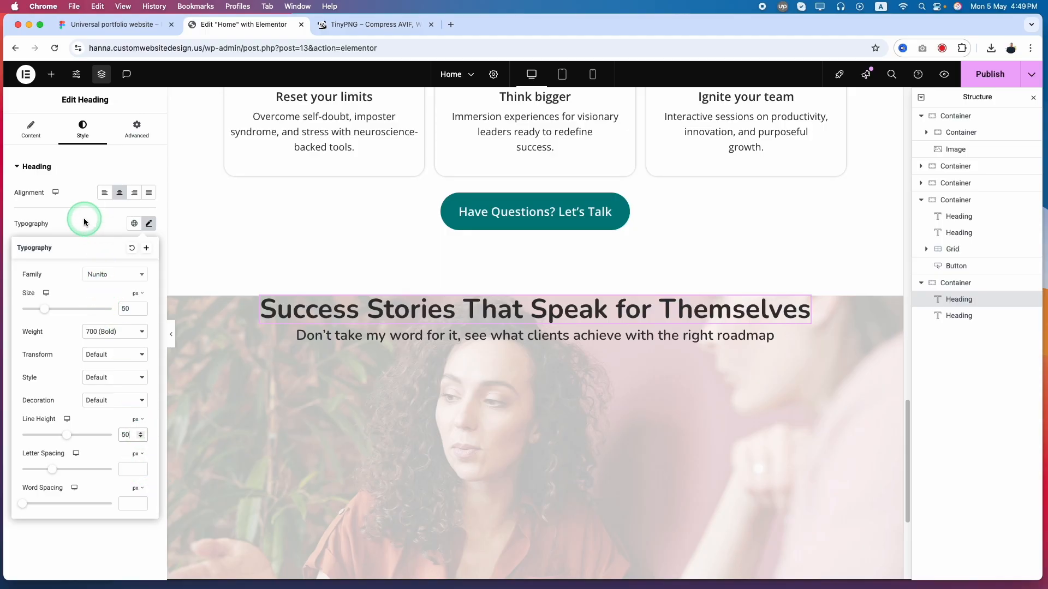
click(135, 225)
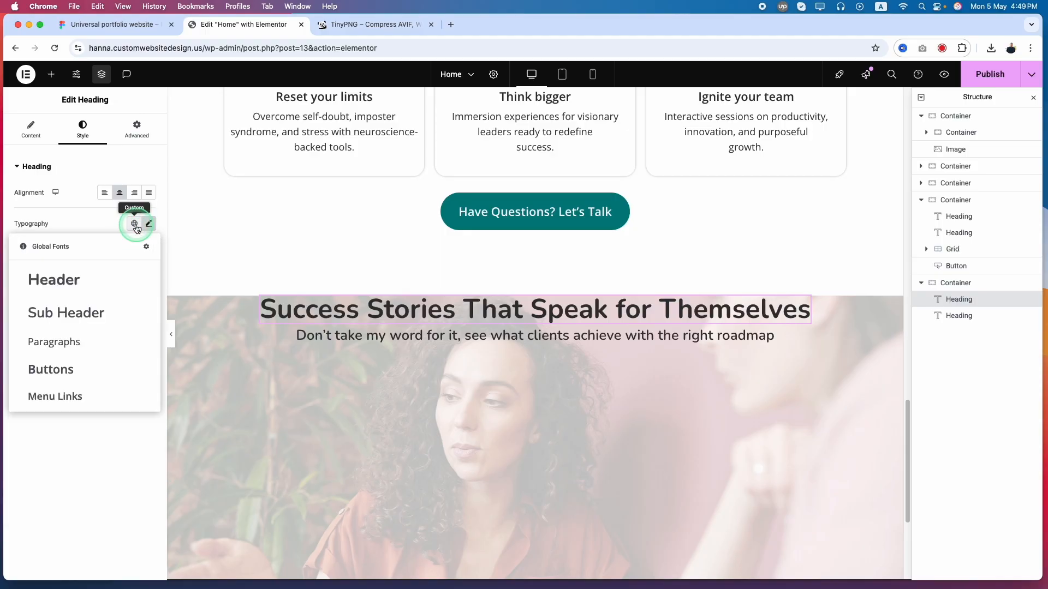
click(79, 282)
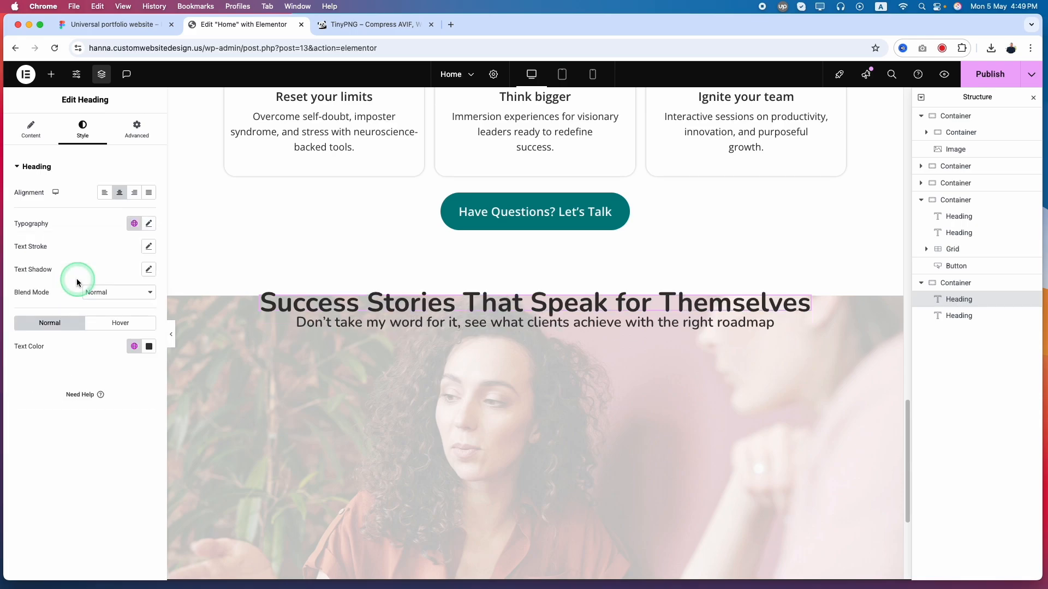
Set the global Header font's line height to 50 px, save the site settings and return to the page
click(134, 225)
click(147, 249)
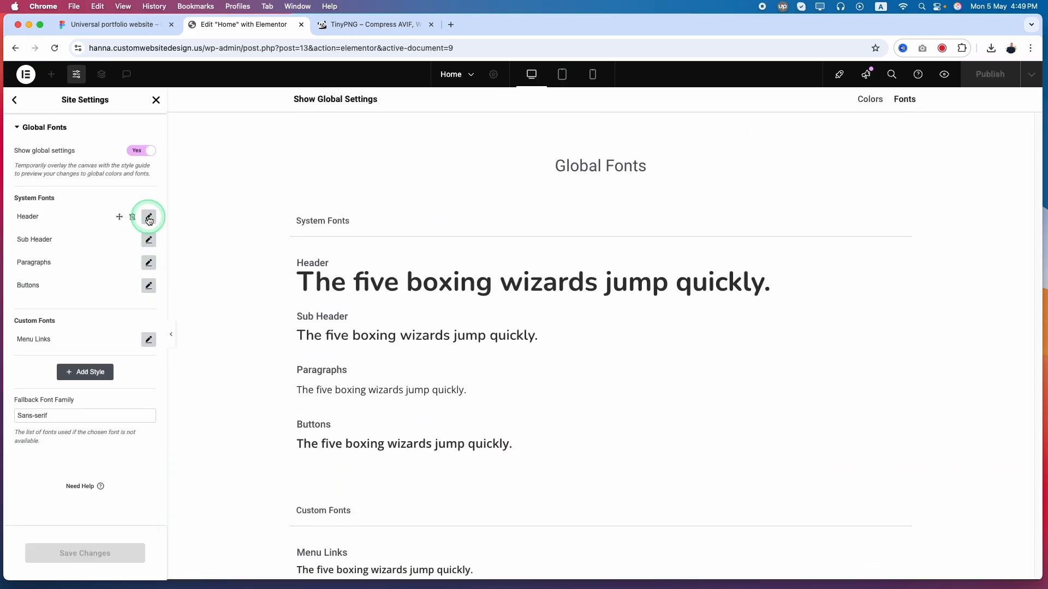
click(149, 218)
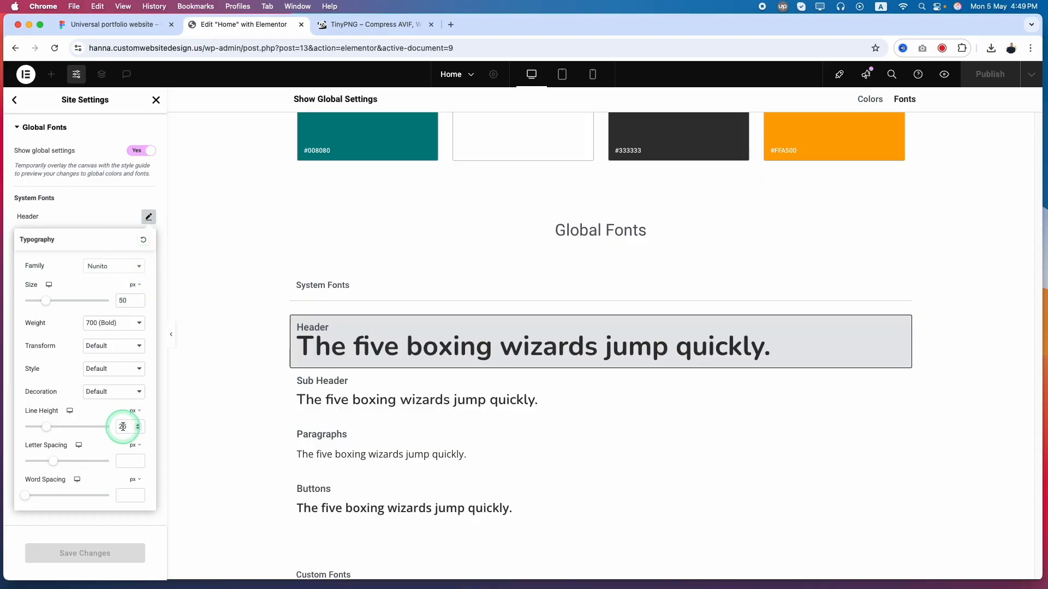
text(50)
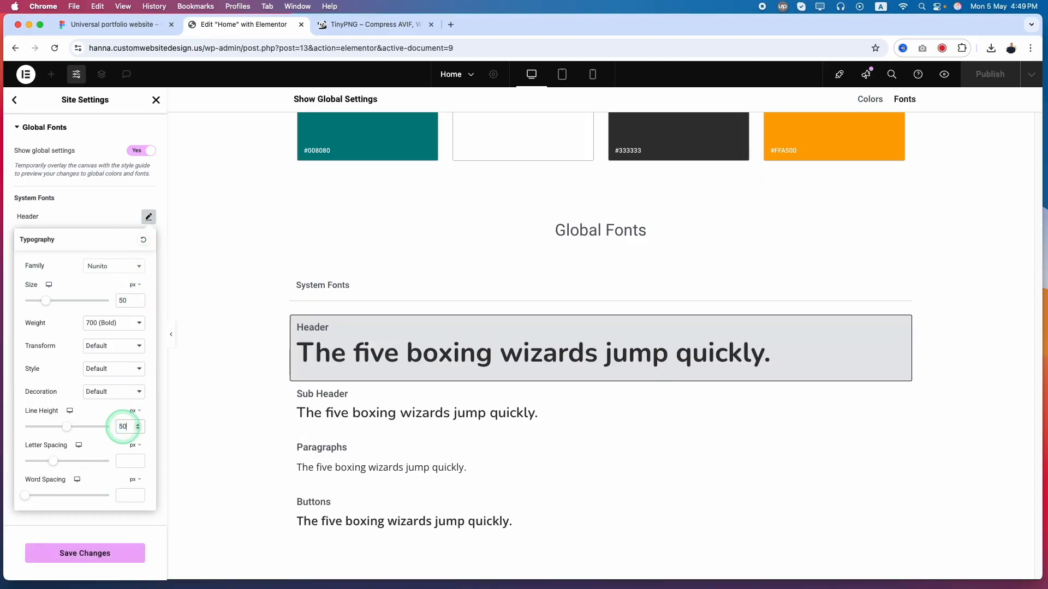
click(103, 557)
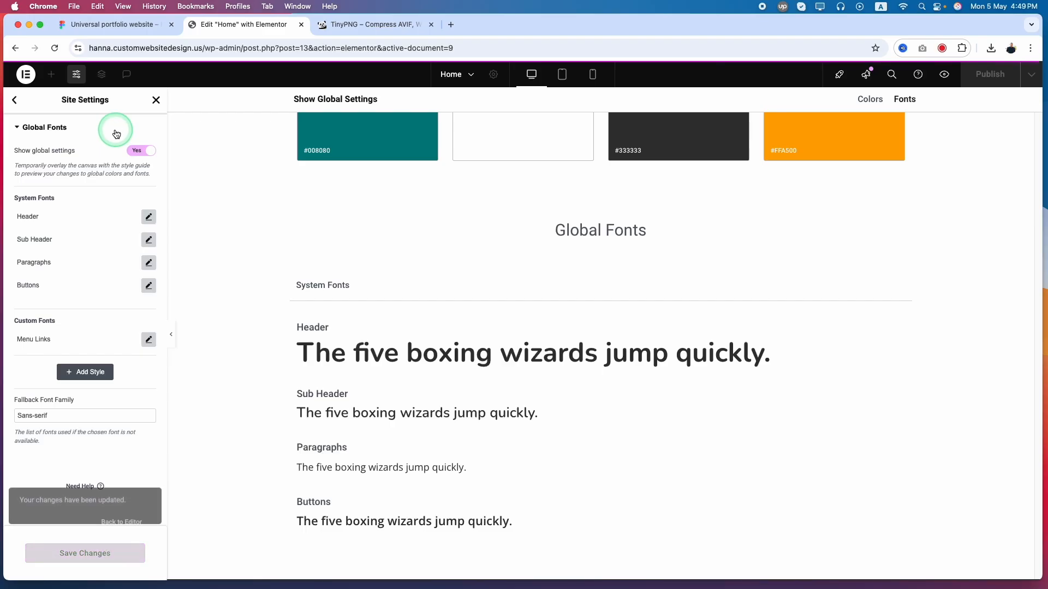
click(156, 101)
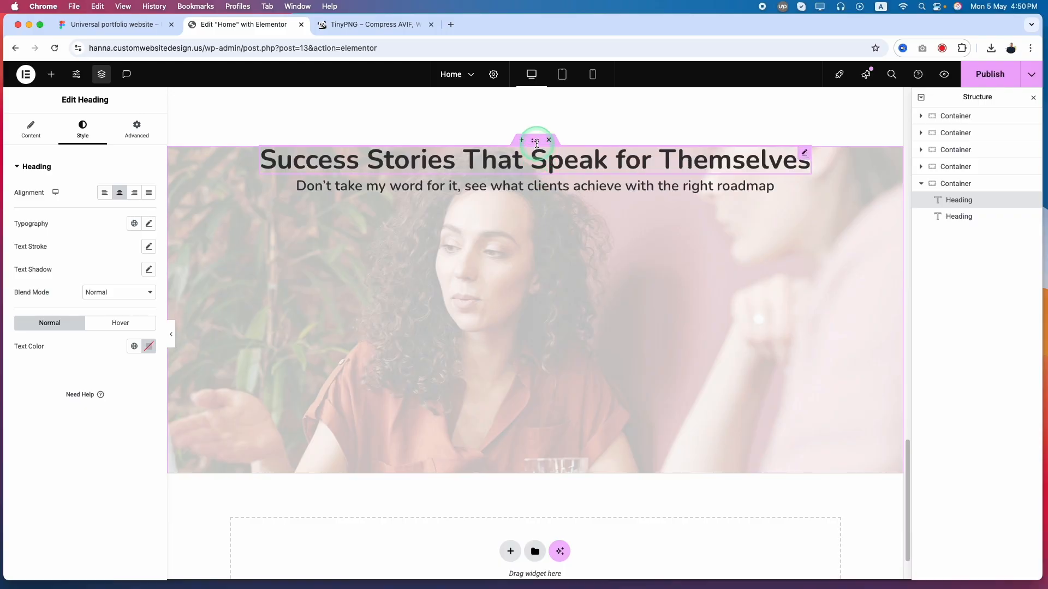
Select the Success Stories container, and in Figma measure the space above the main heading and inspect the testimonial cards' frame
click(532, 138)
click(112, 24)
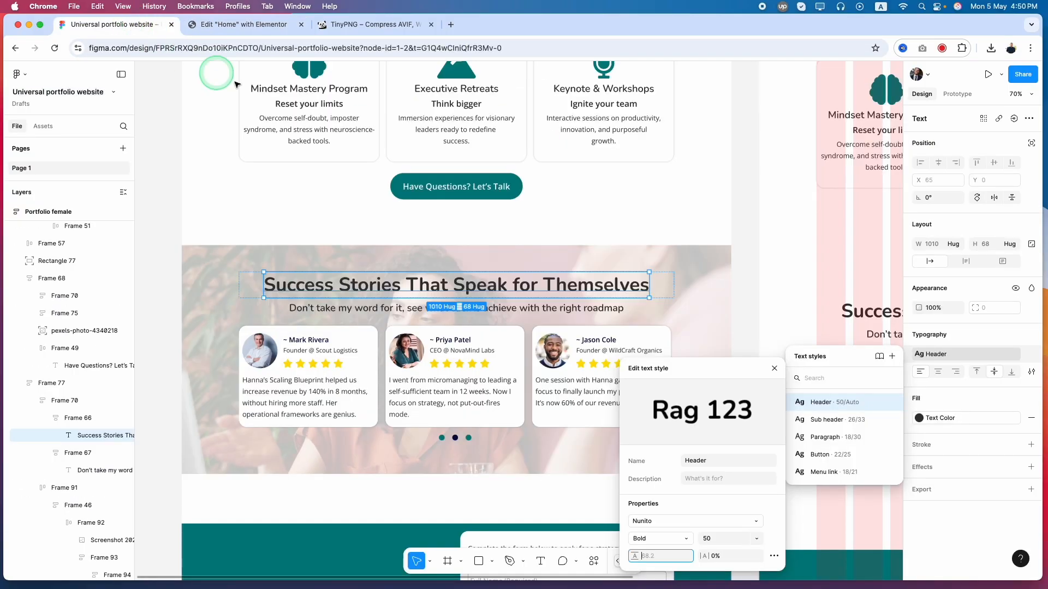
click(487, 265)
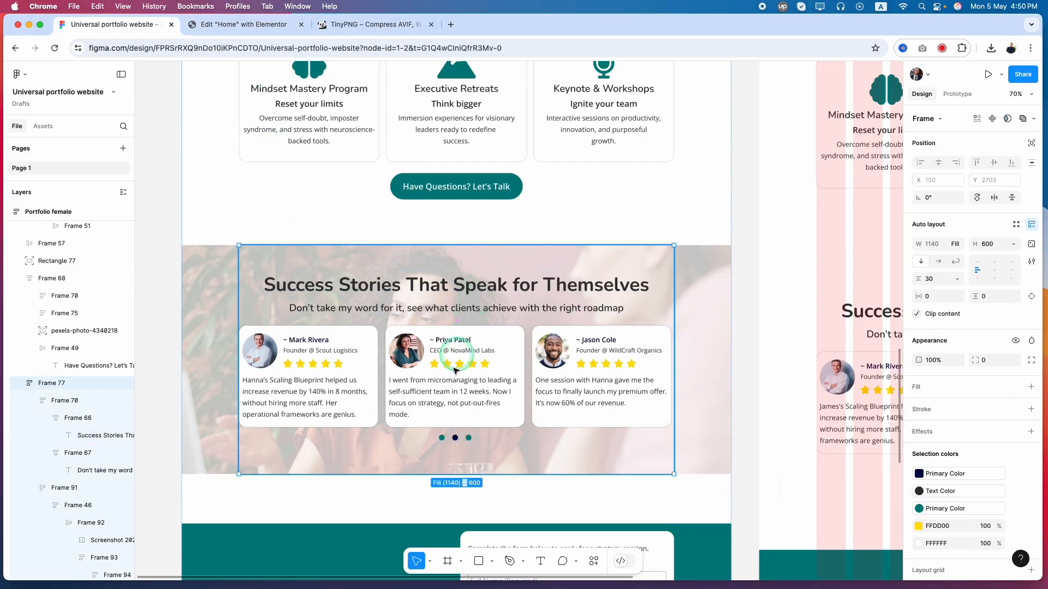
double_click(455, 291)
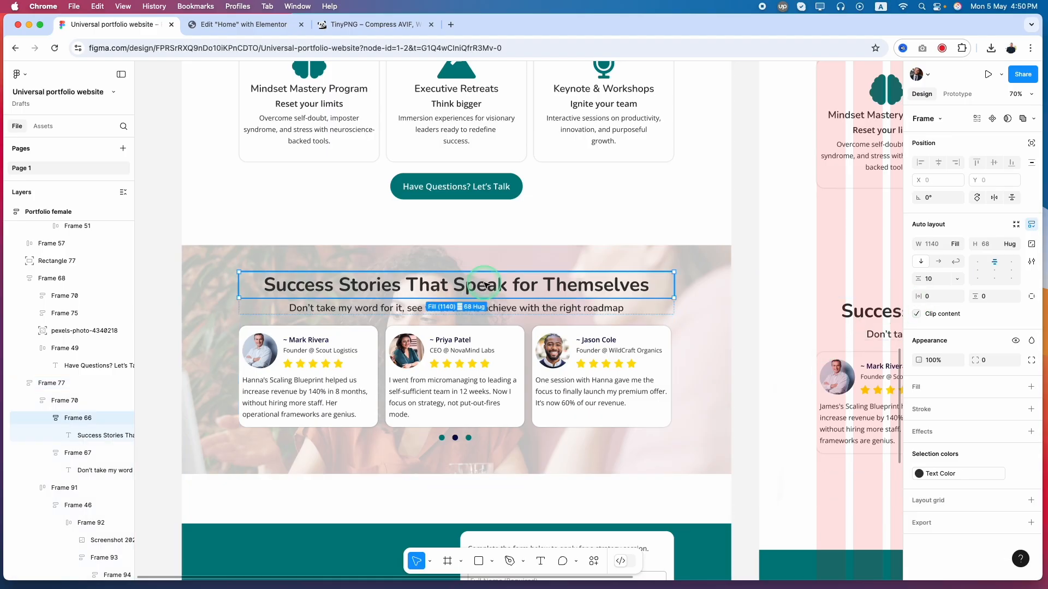
key(alt)
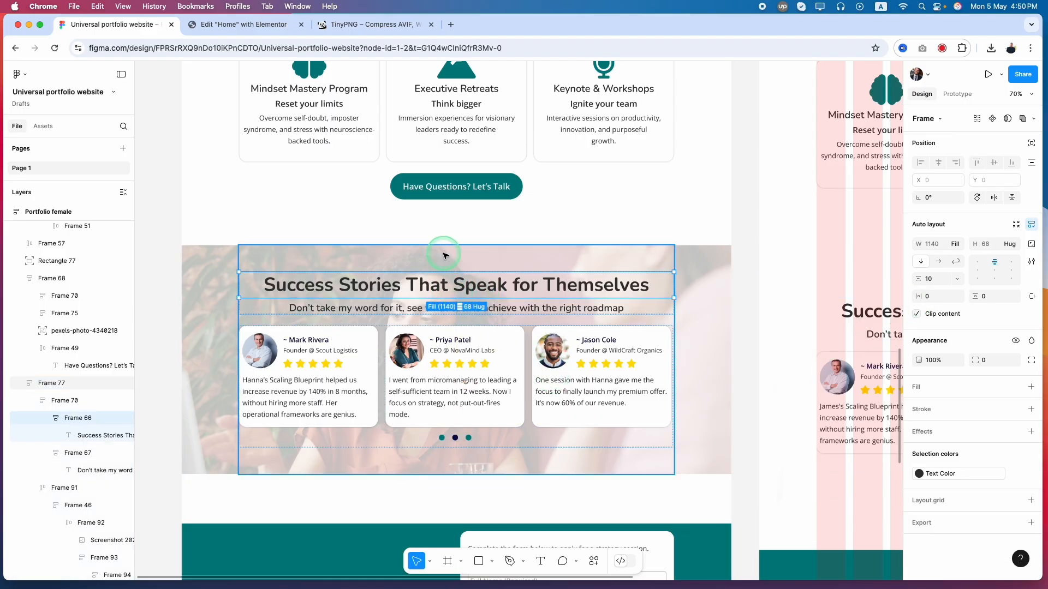
key(alt)
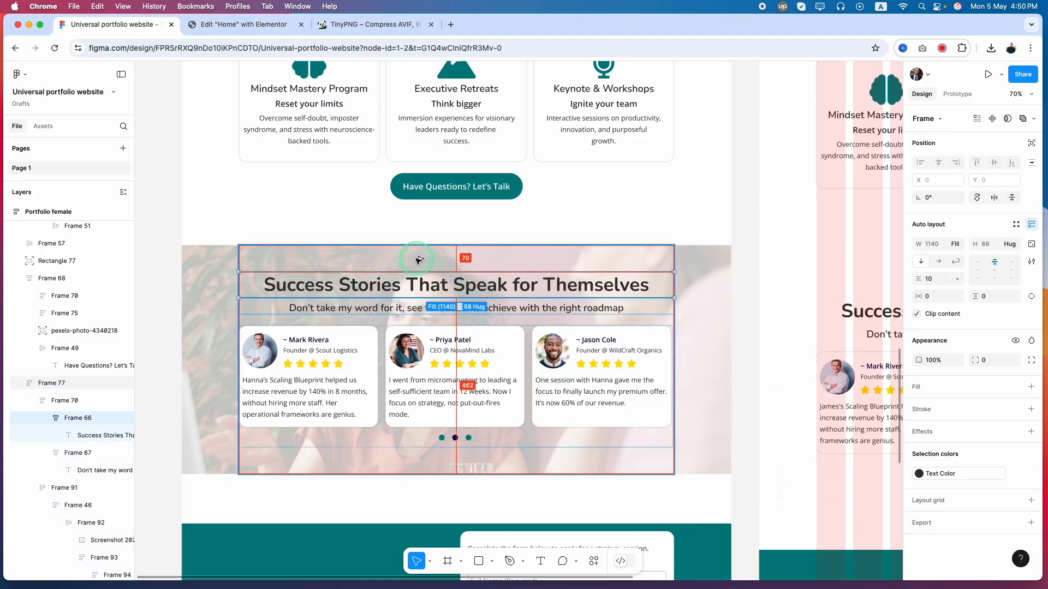
click(468, 441)
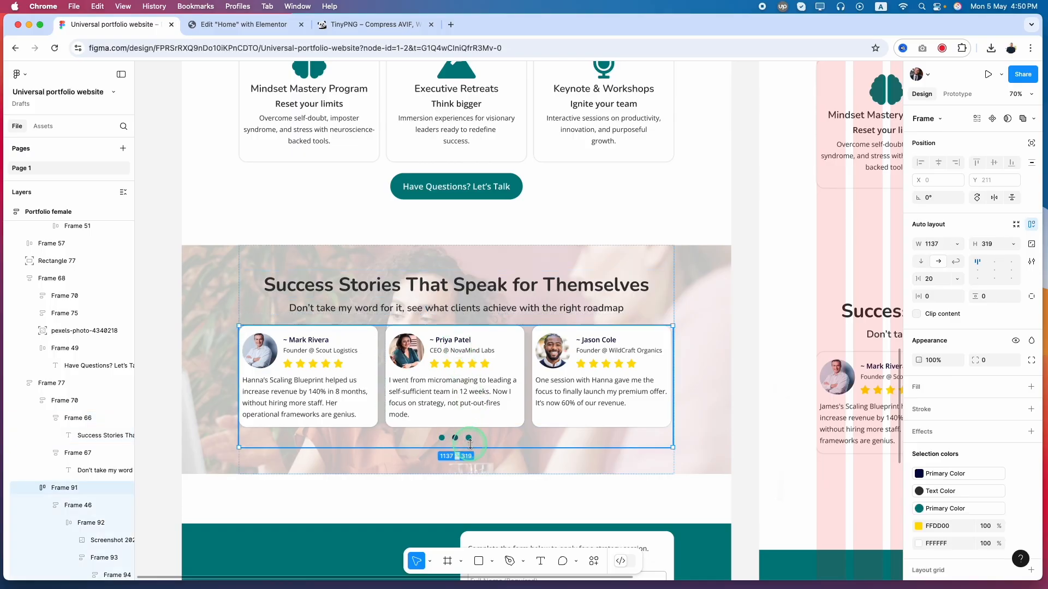
In Elementor, set the Success Stories container's top and bottom padding to 70 px
click(240, 24)
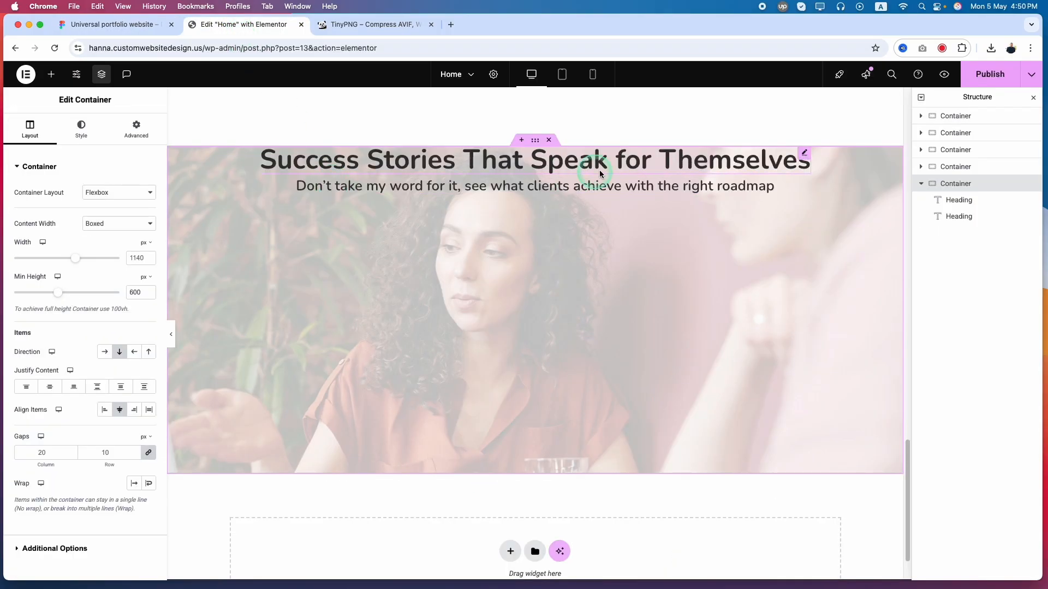
click(136, 127)
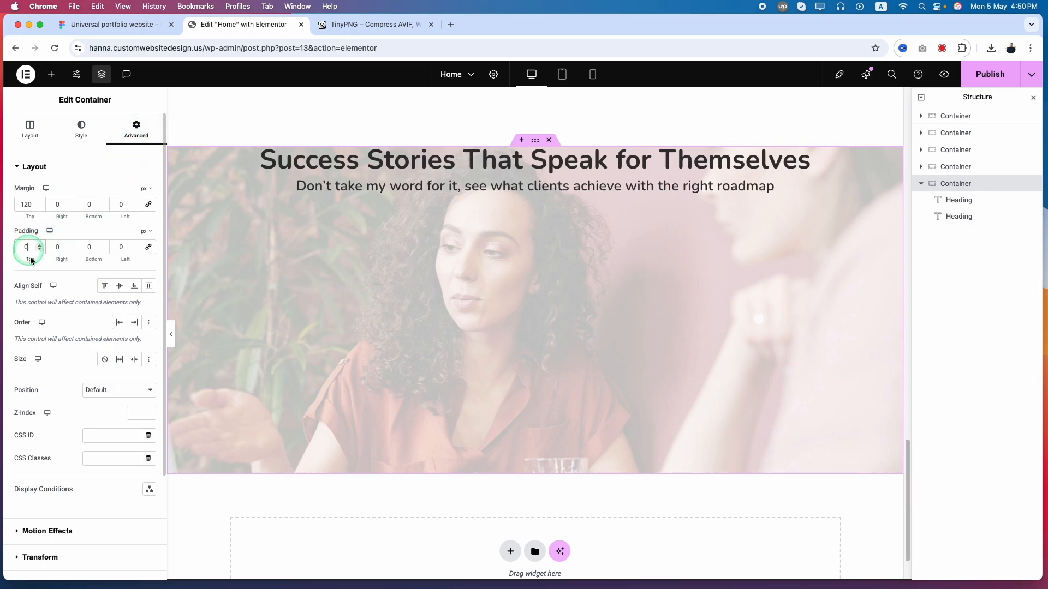
key(super+a)
text(70)
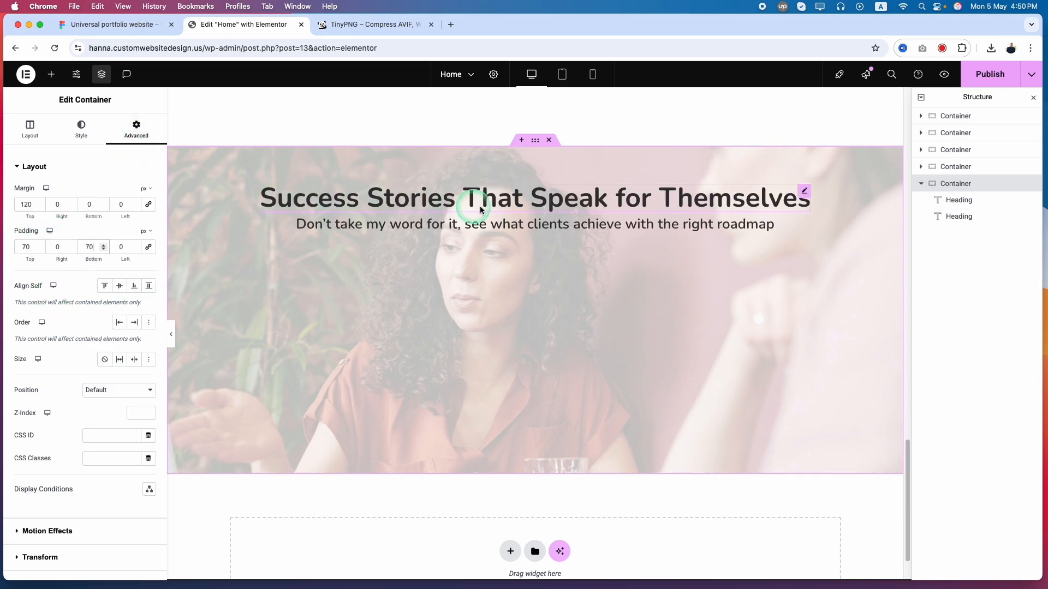
Compare the section with the Figma testimonial cards, and add a Reviews widget below the subheading in Elementor
click(117, 25)
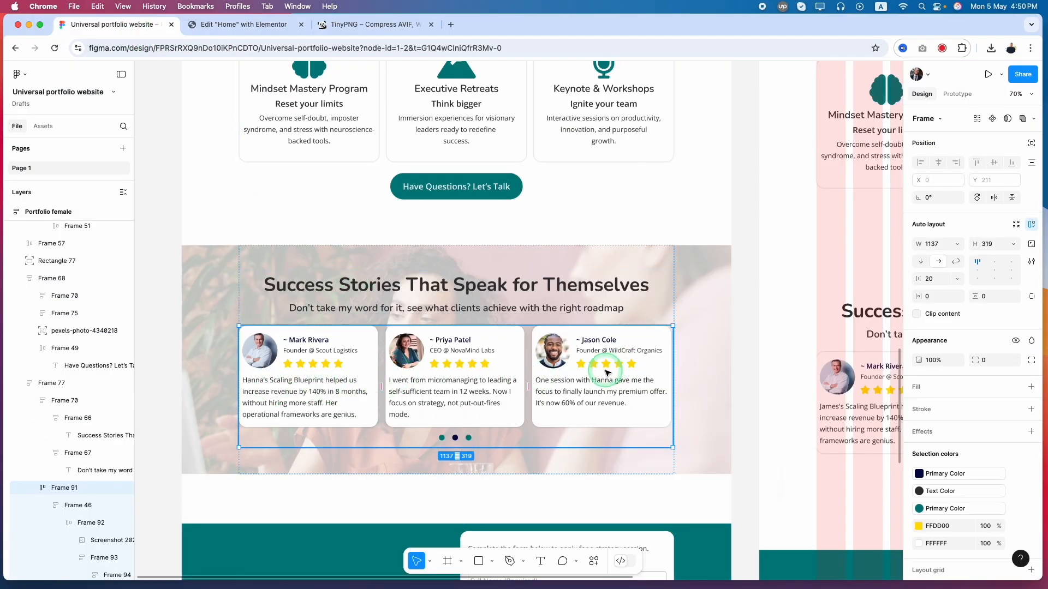
click(217, 30)
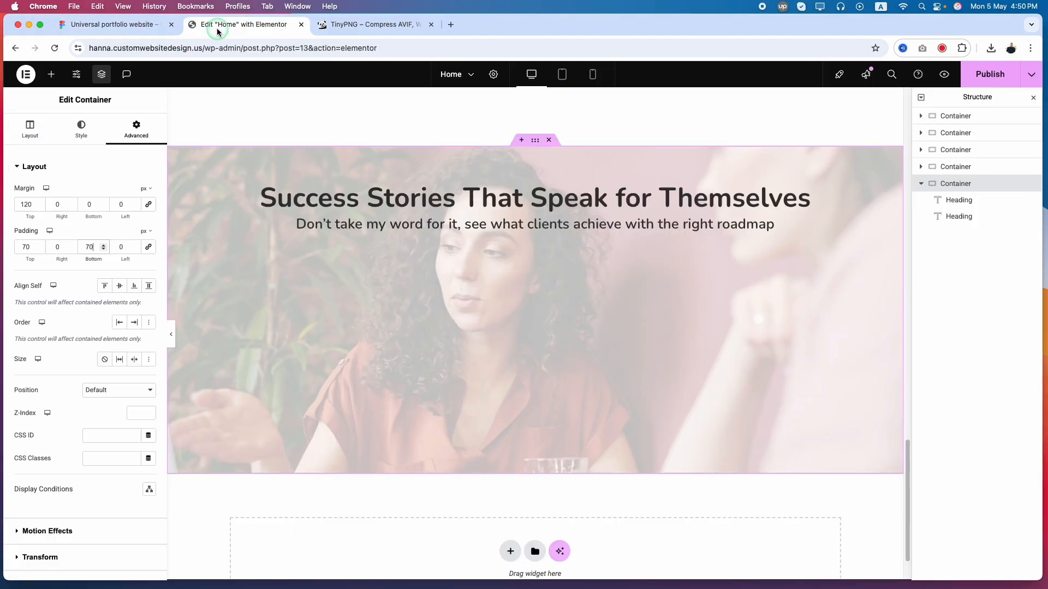
click(137, 25)
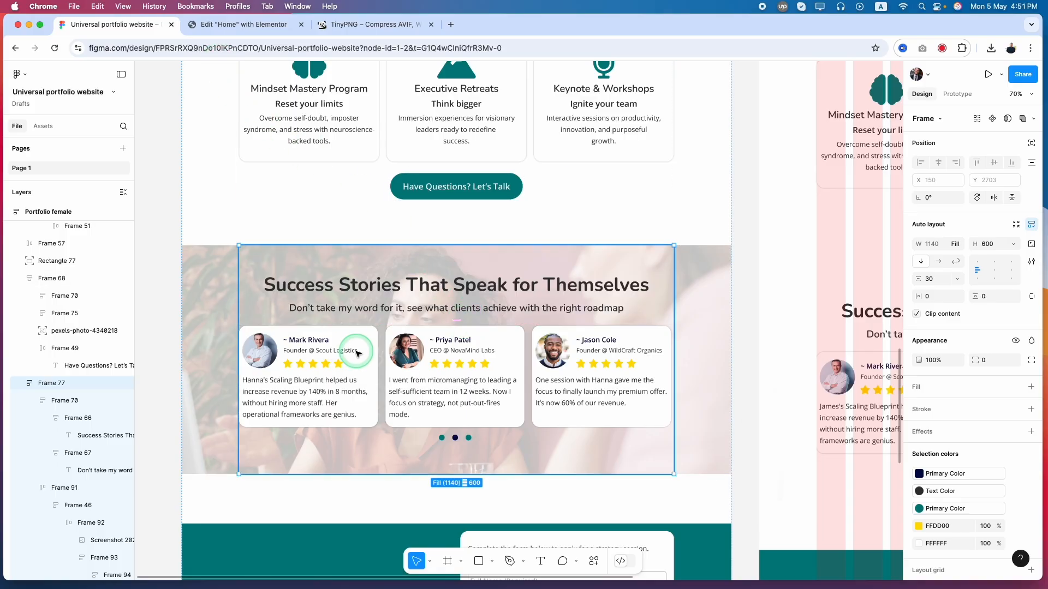
click(250, 25)
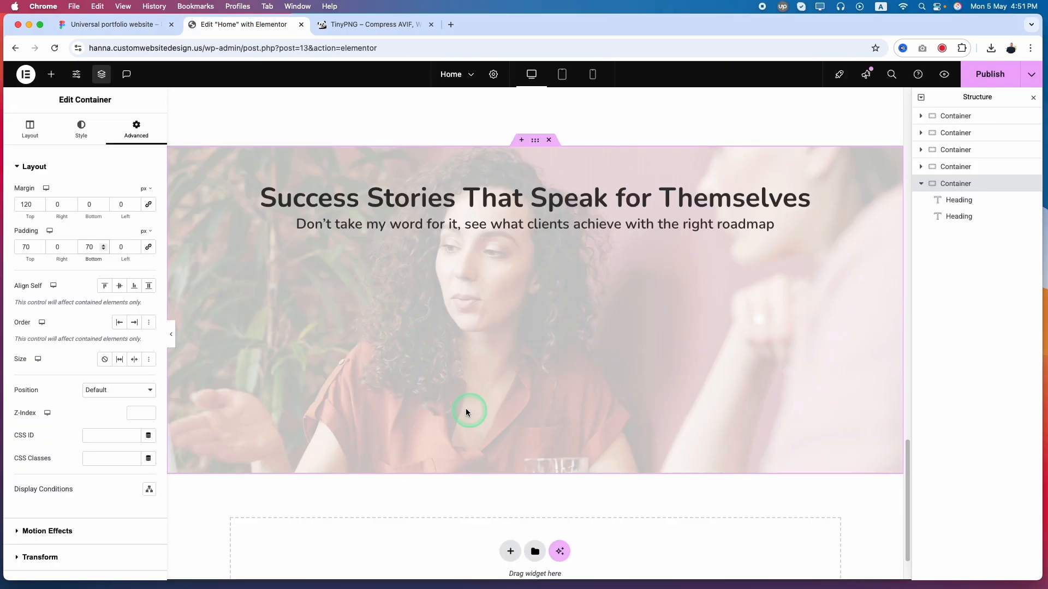
click(53, 77)
click(47, 157)
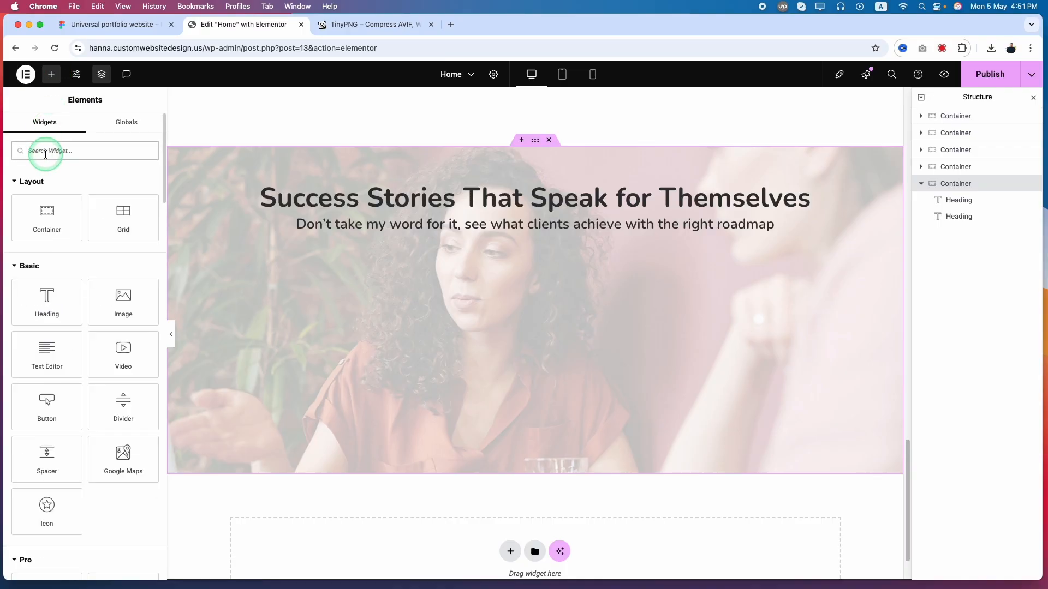
text(revi)
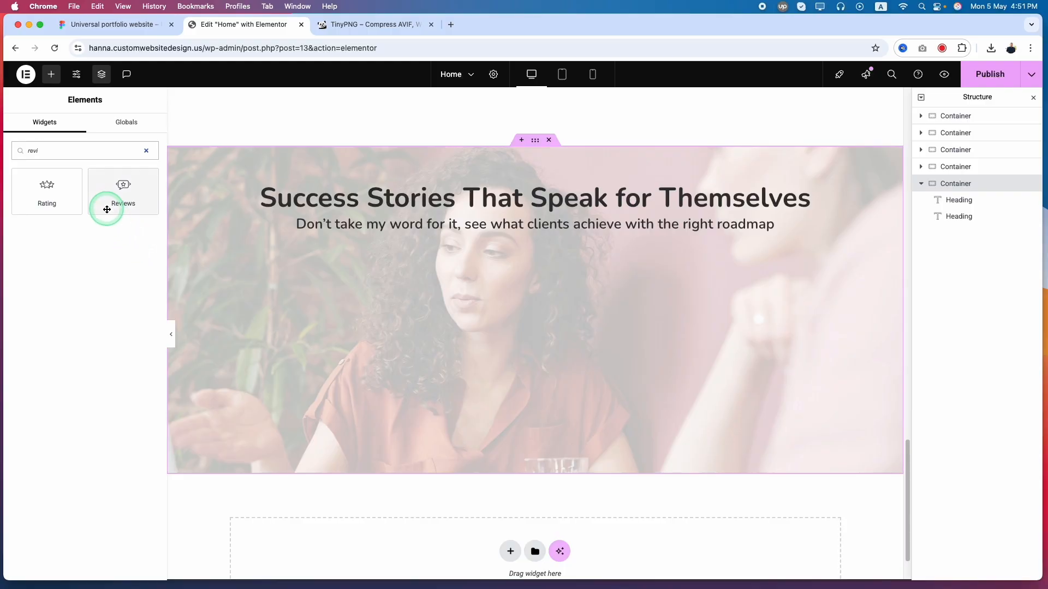
drag(107, 210, 510, 235)
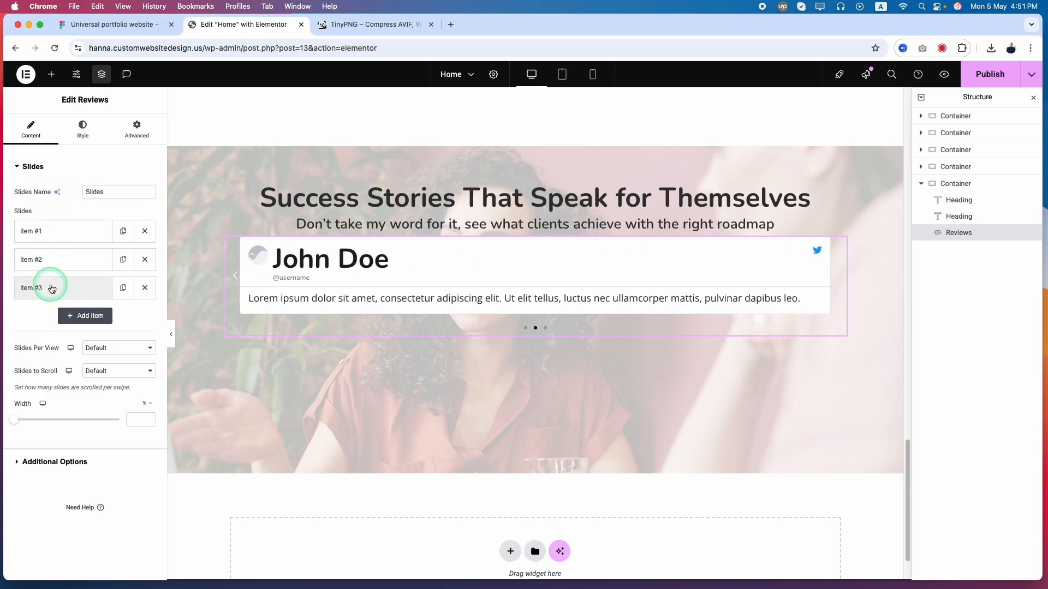
Inspect the first testimonial card in Figma, and set the Reviews widget in Elementor to show 3 slides per view
click(109, 24)
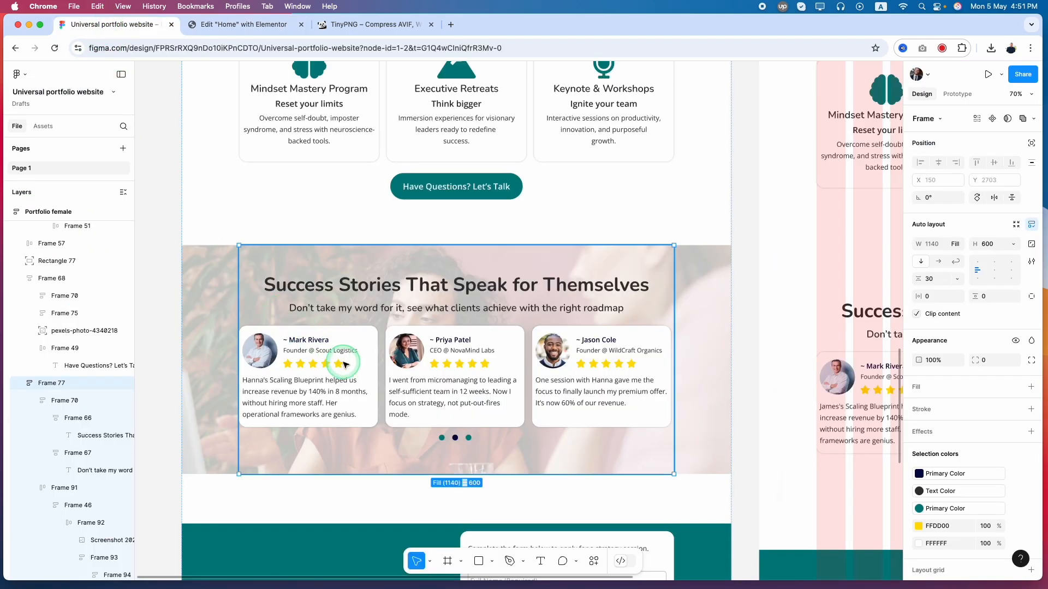
click(318, 358)
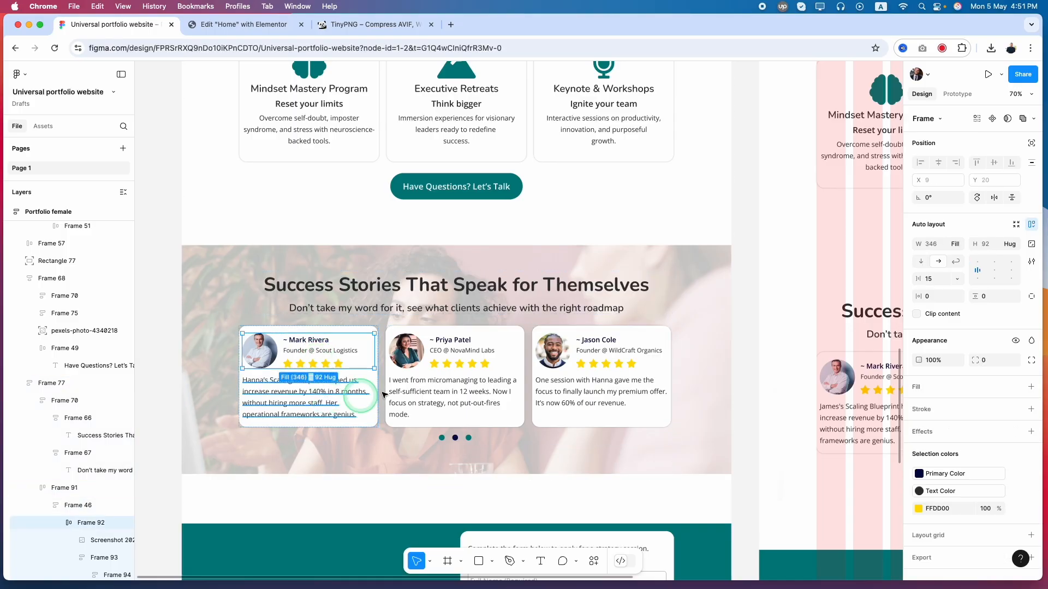
click(363, 368)
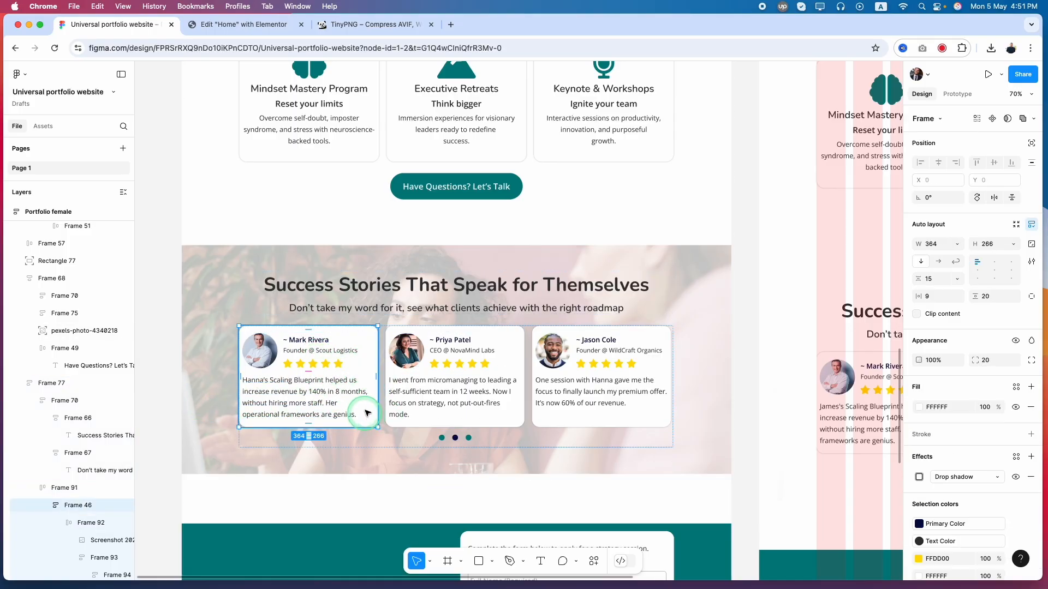
click(238, 25)
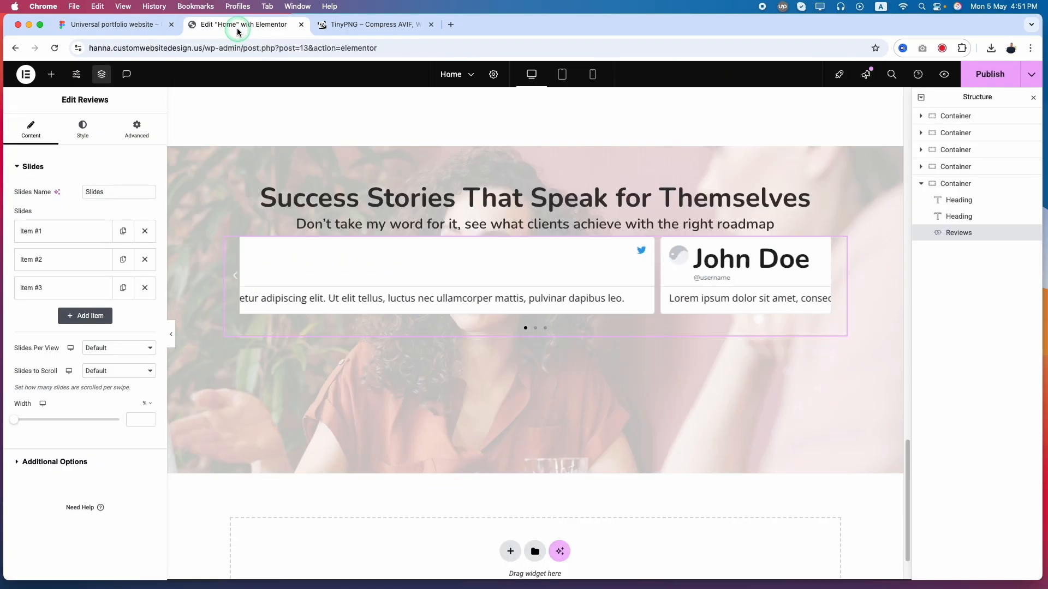
drag(12, 349, 64, 355)
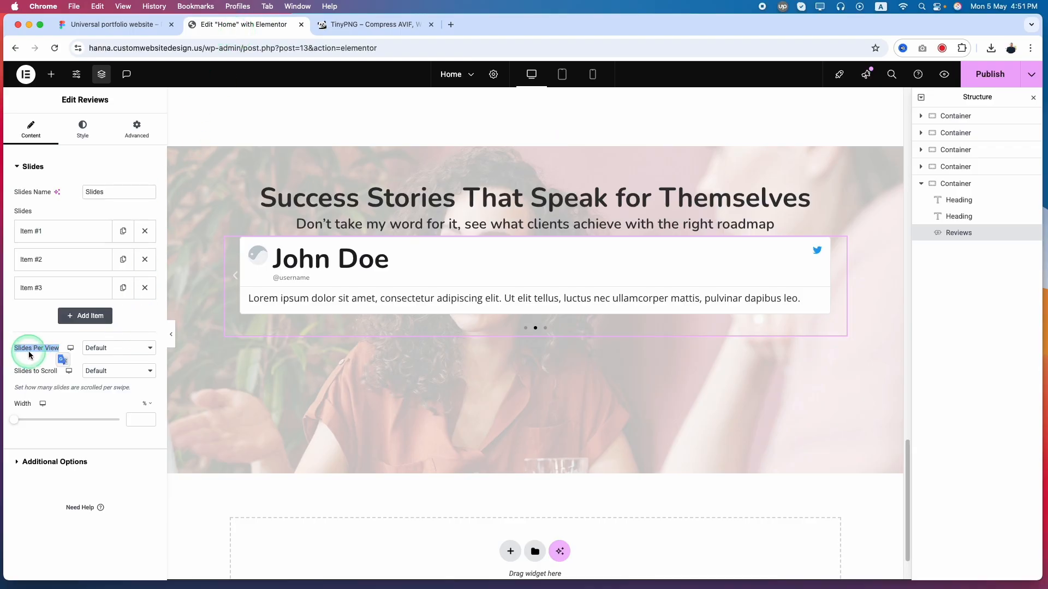
click(109, 24)
click(327, 389)
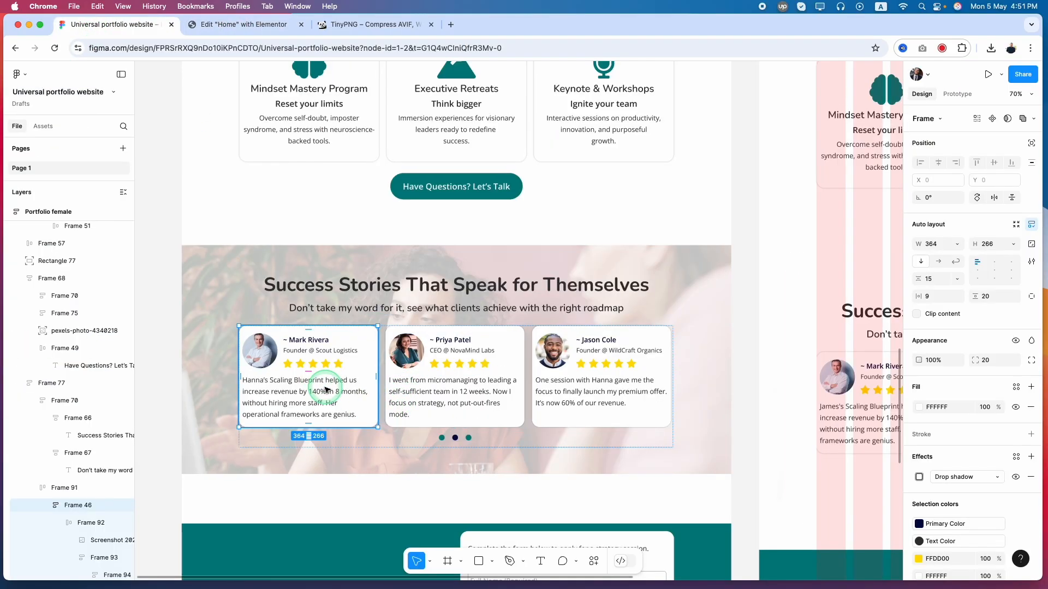
click(229, 26)
click(127, 348)
click(100, 264)
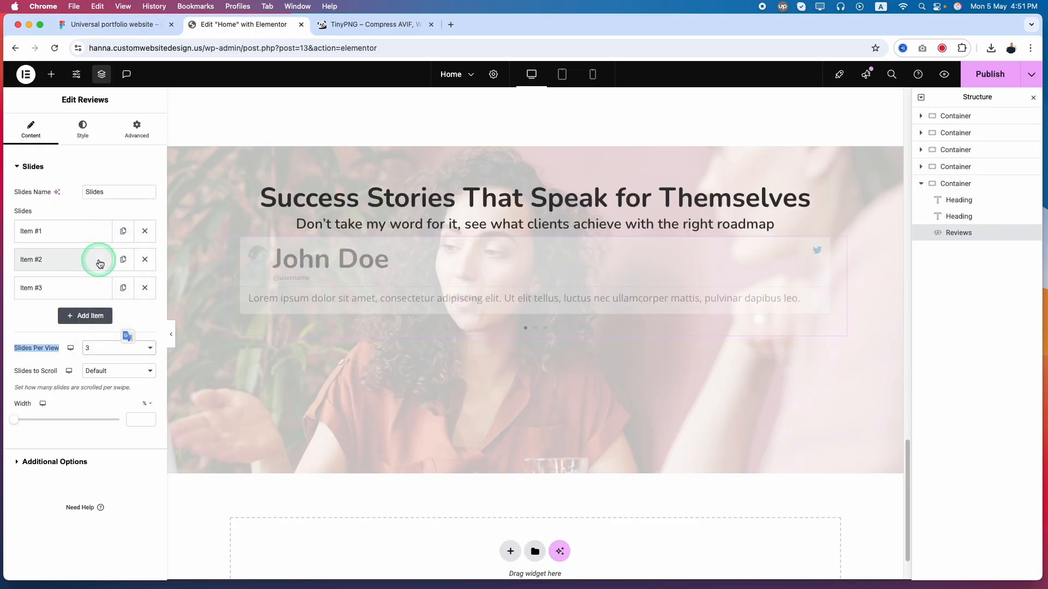
Set the Reviews carousel to scroll 1 slide per swipe
click(119, 372)
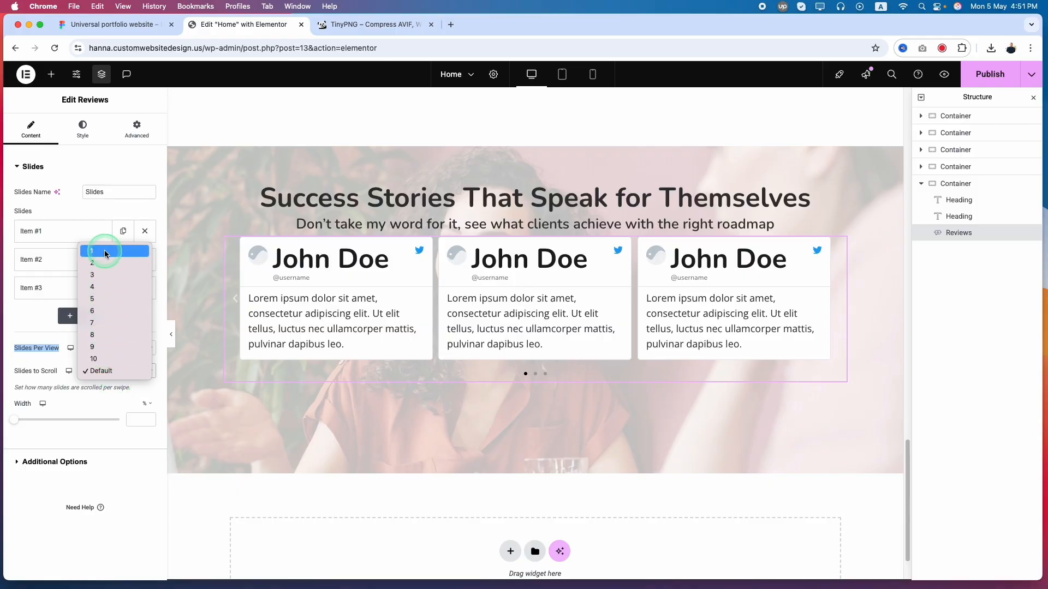
click(106, 263)
click(106, 370)
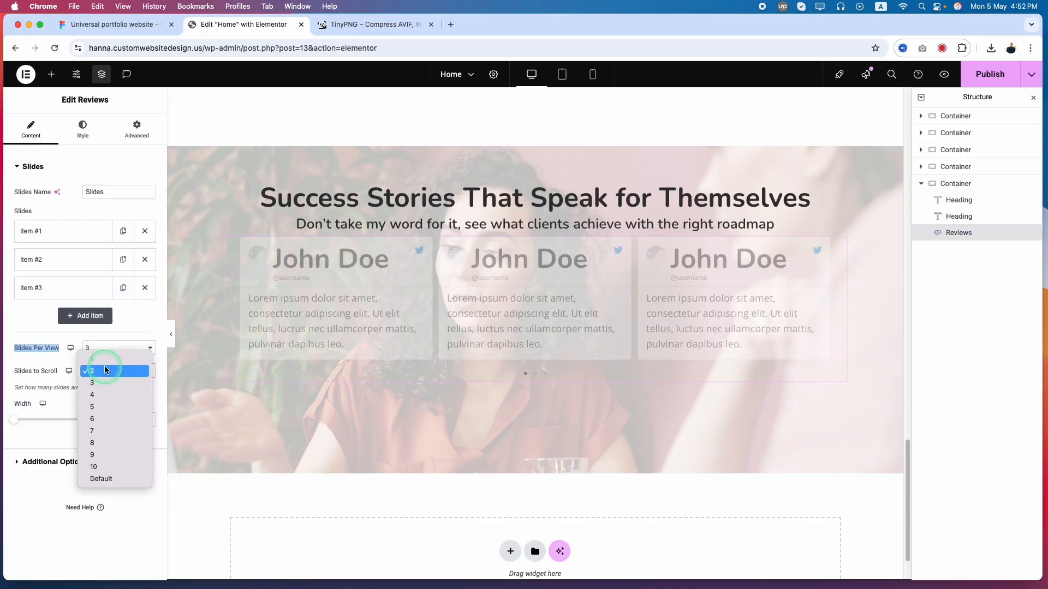
click(95, 359)
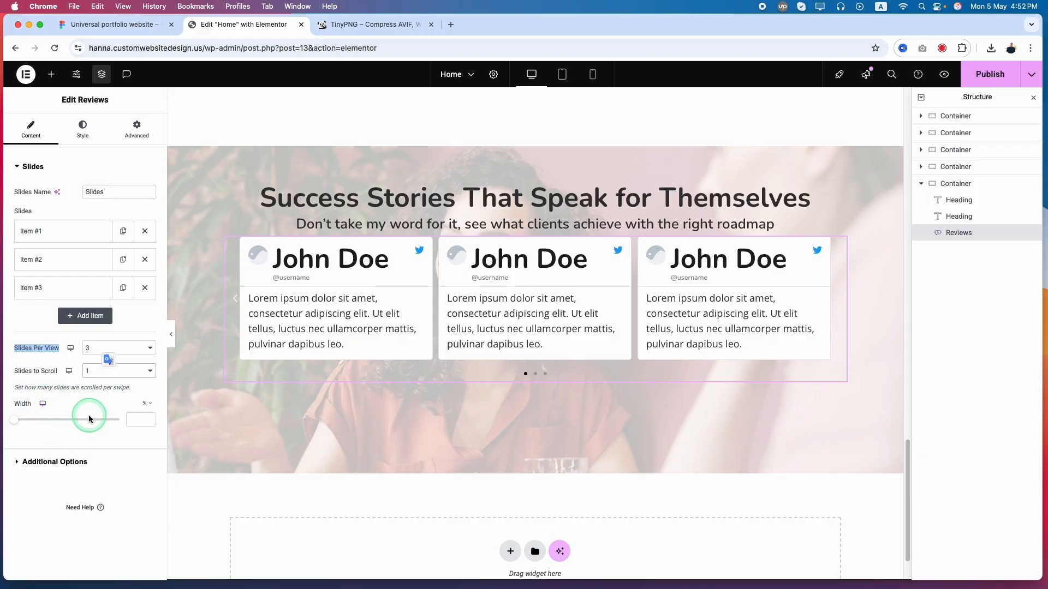
Compare the carousel controls with the Figma design, and in Elementor hide the Reviews carousel's arrows and turn on lazy load
click(55, 463)
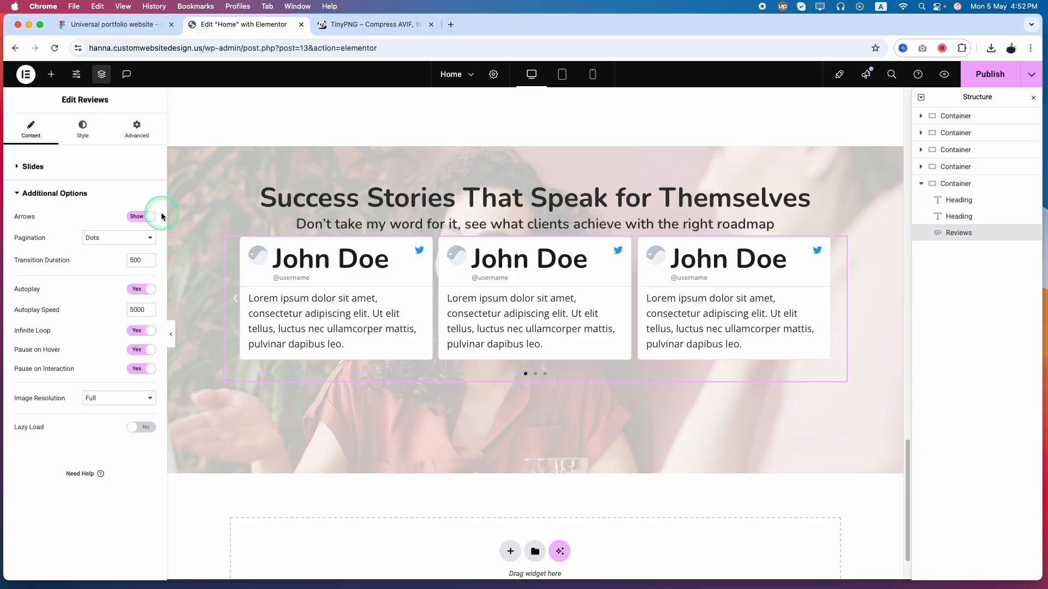
click(126, 24)
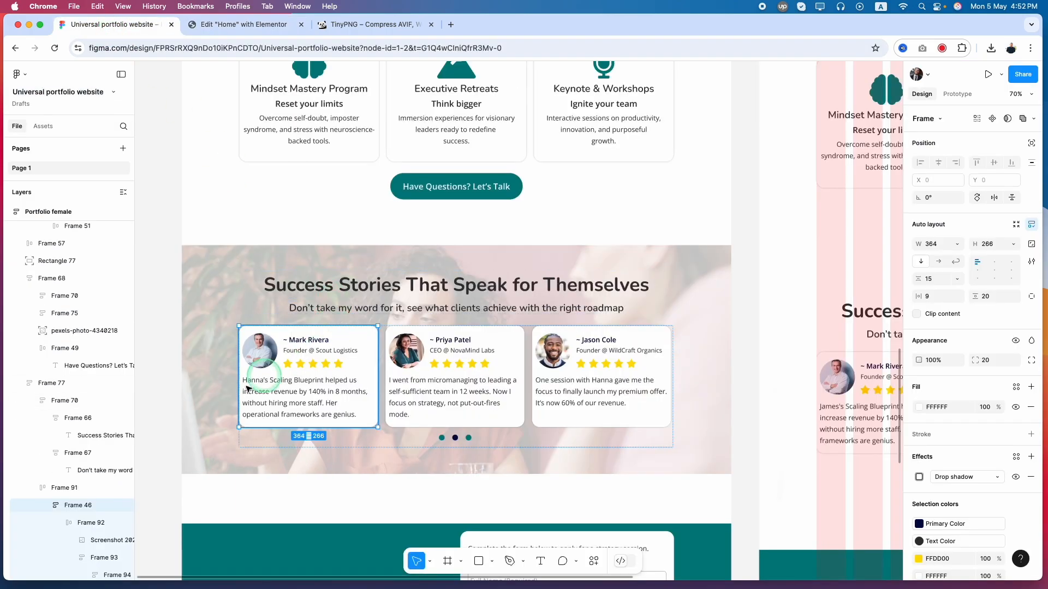
click(243, 24)
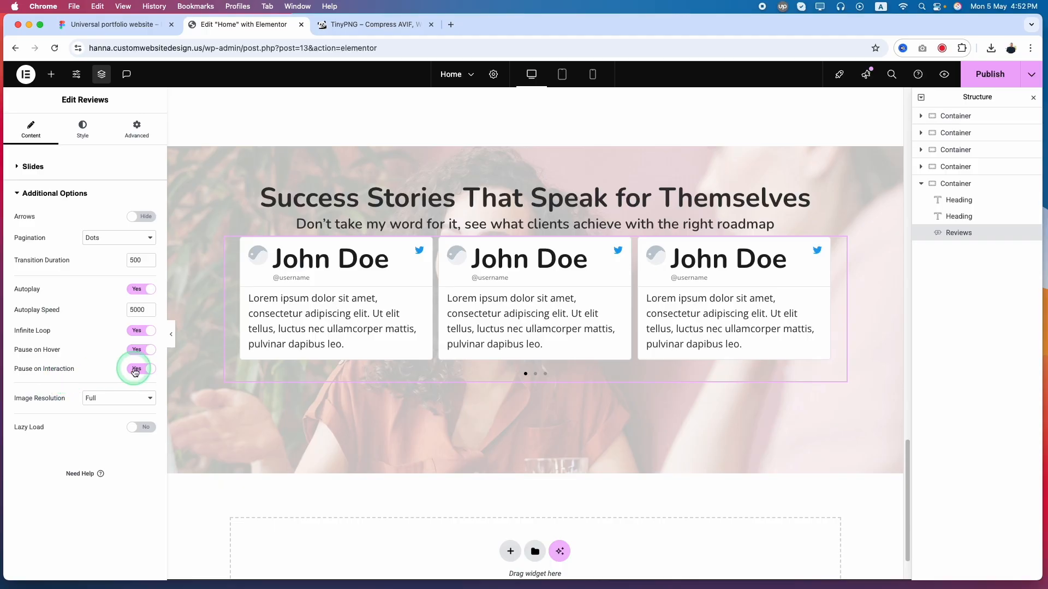
click(141, 427)
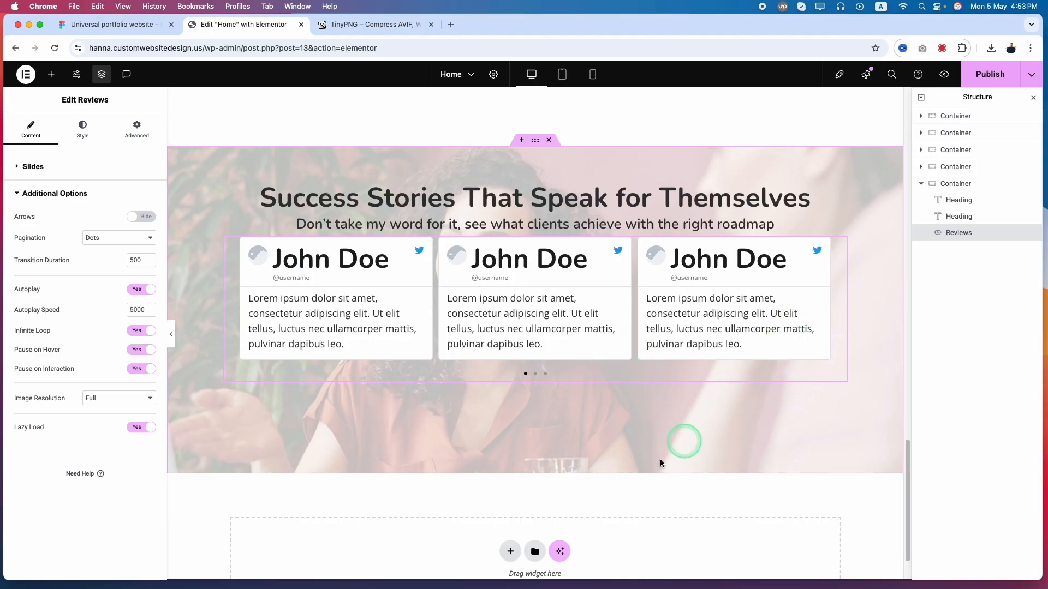
Remove the second and third slides from the Reviews widget and open the remaining slide for editing
click(78, 133)
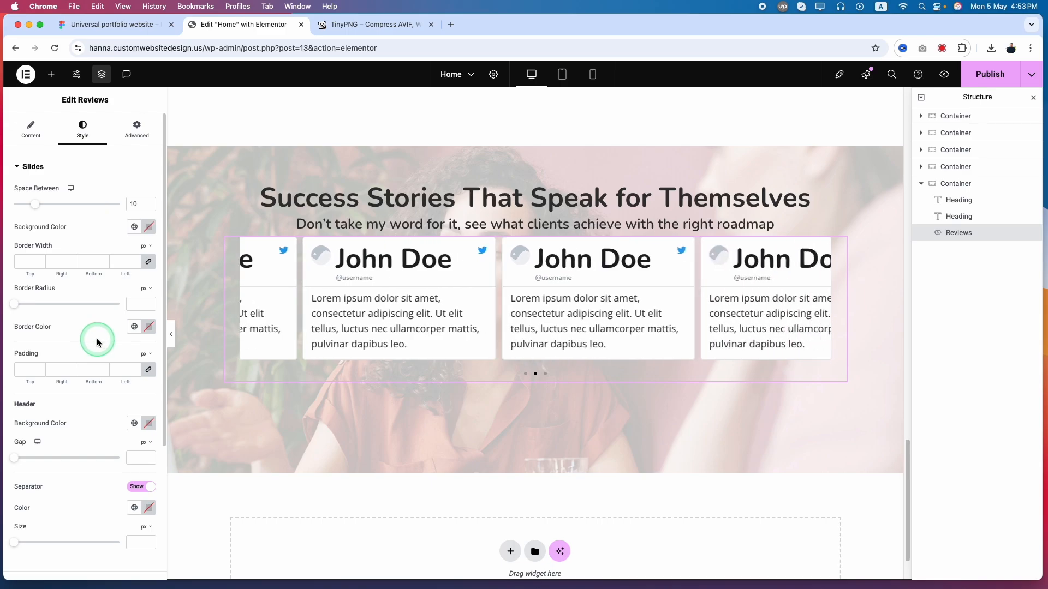
click(39, 134)
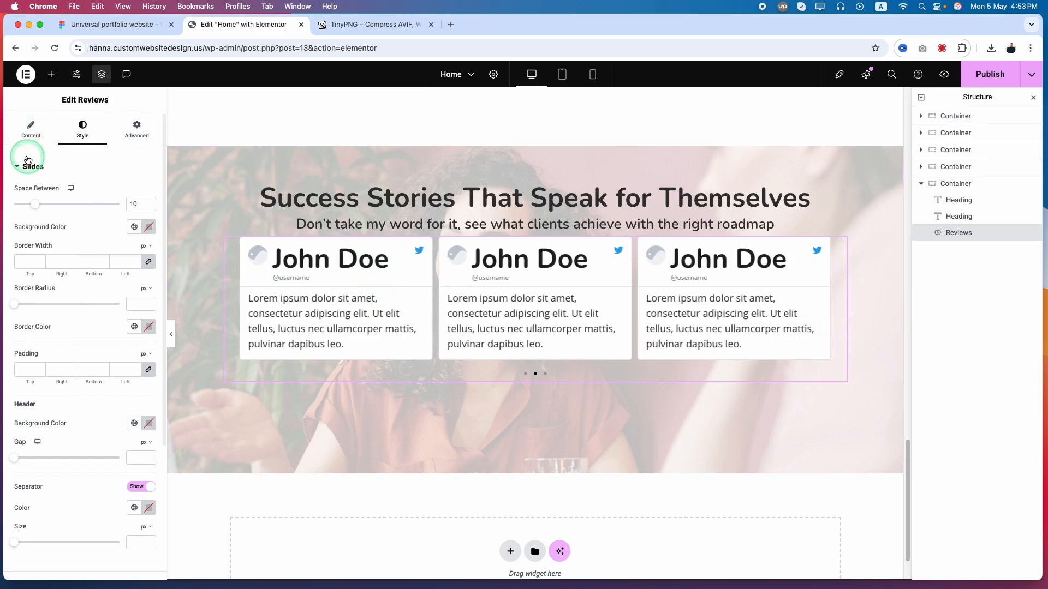
click(54, 240)
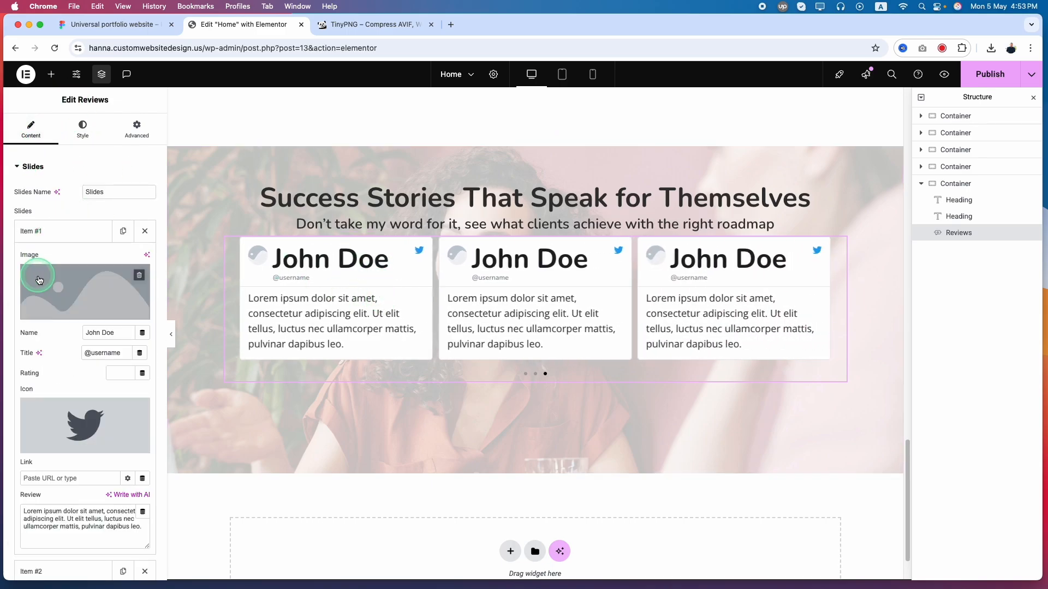
click(64, 245)
click(143, 287)
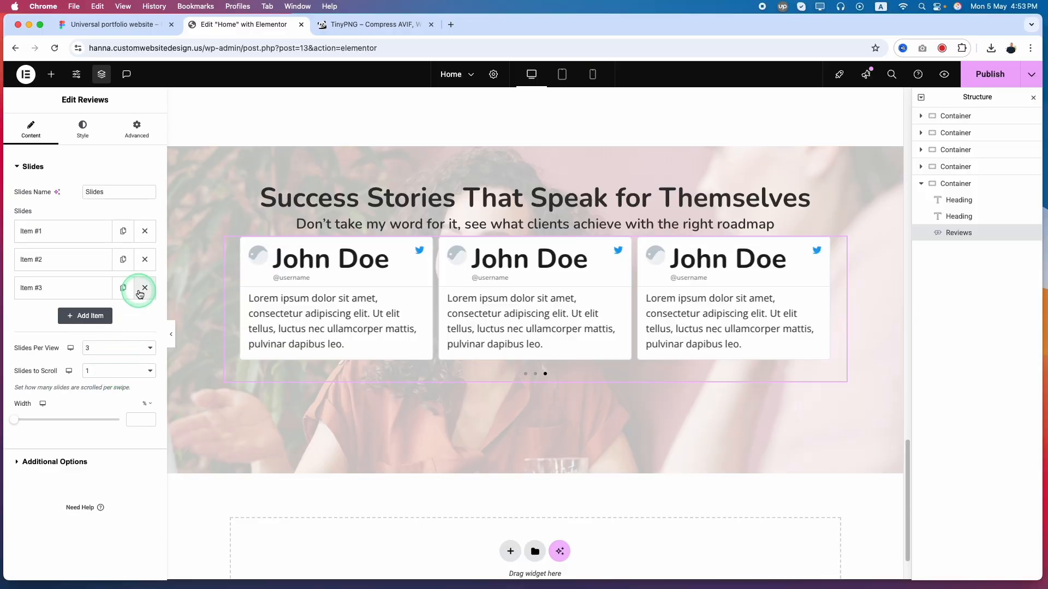
click(143, 259)
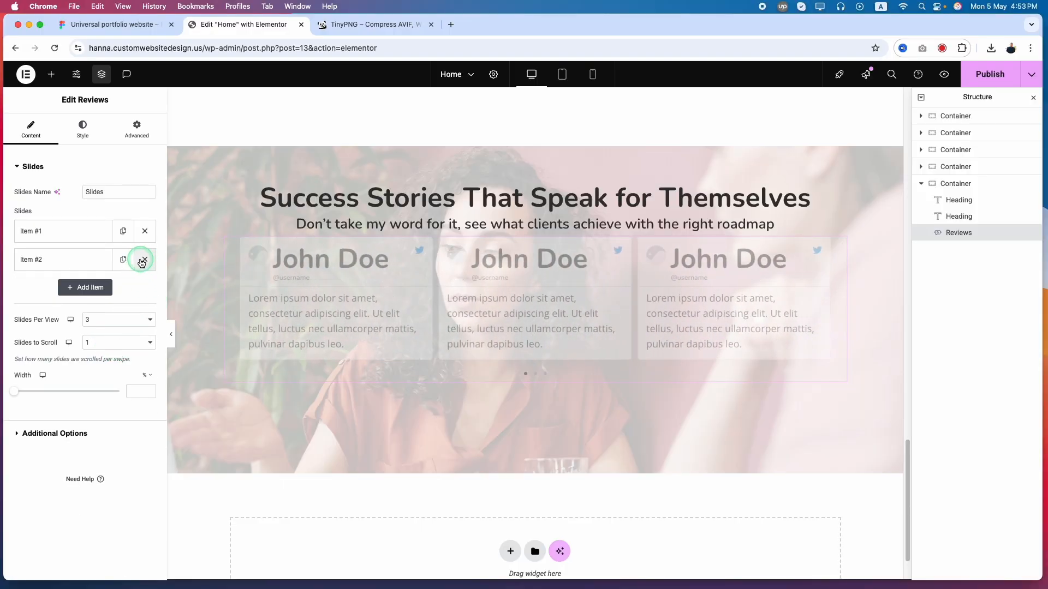
click(70, 230)
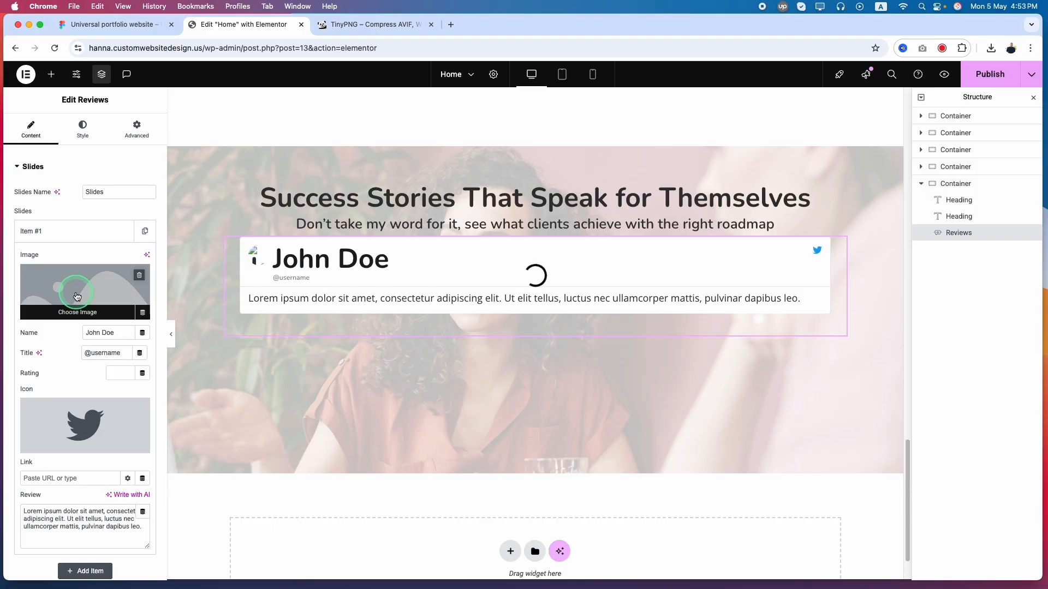
In Figma, select the portrait images on all three testimonial cards and export them as 1x JPEGs
click(97, 28)
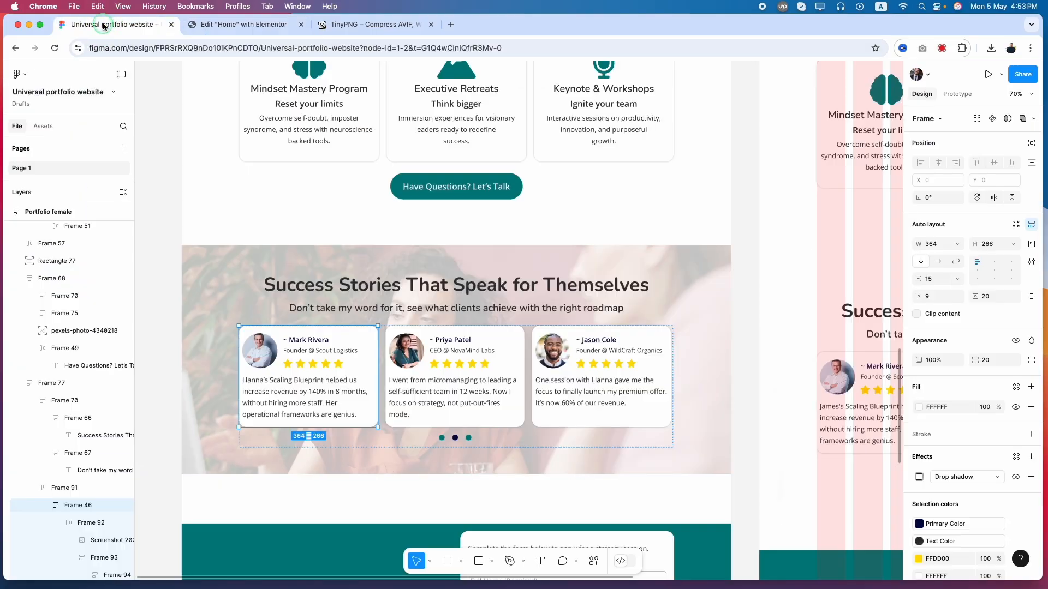
double_click(261, 351)
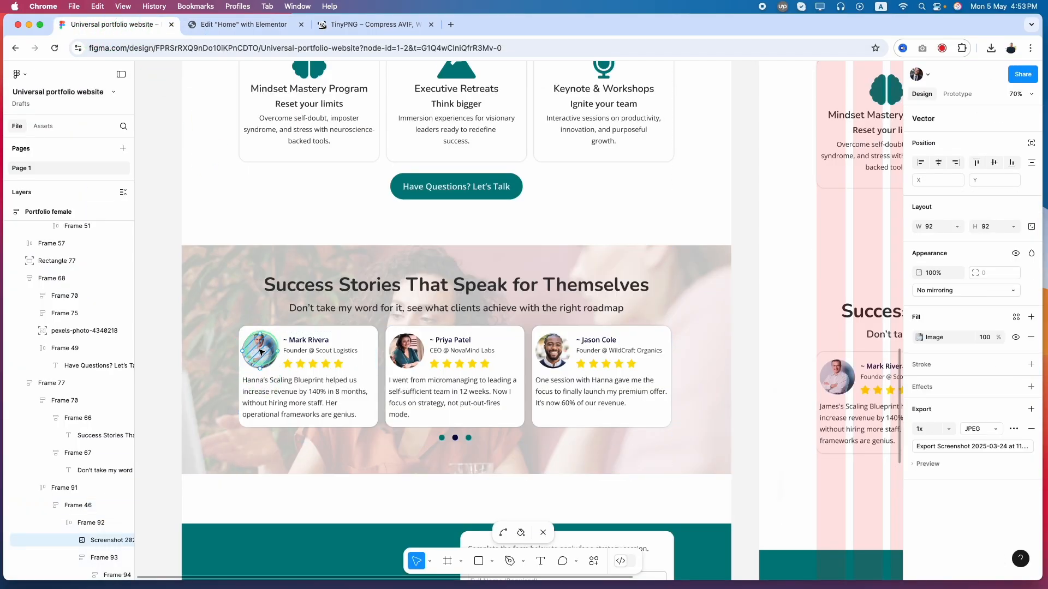
key(Escape)
shift+click(406, 351)
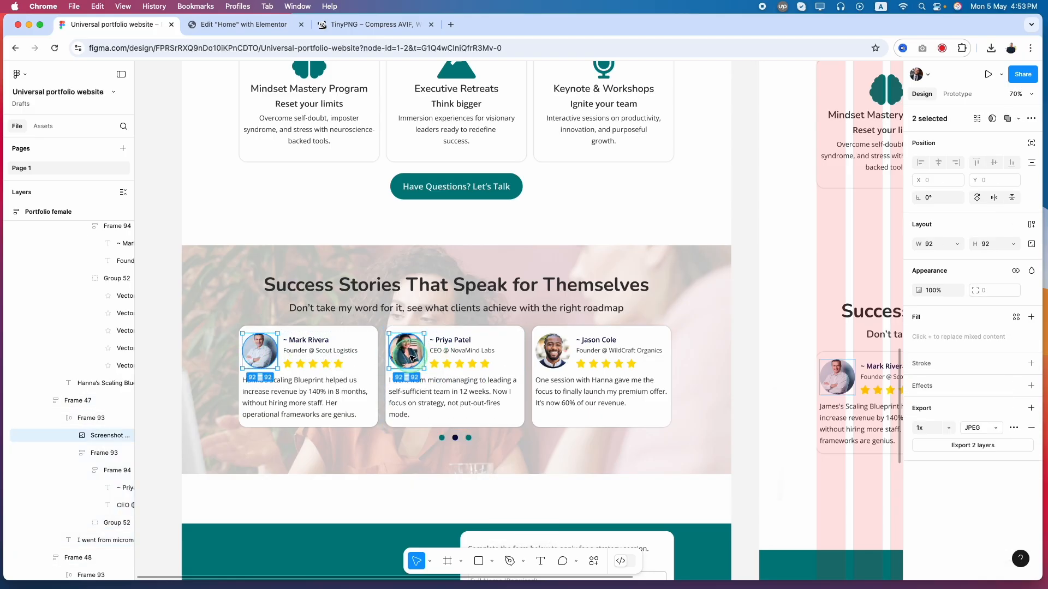
shift+click(561, 346)
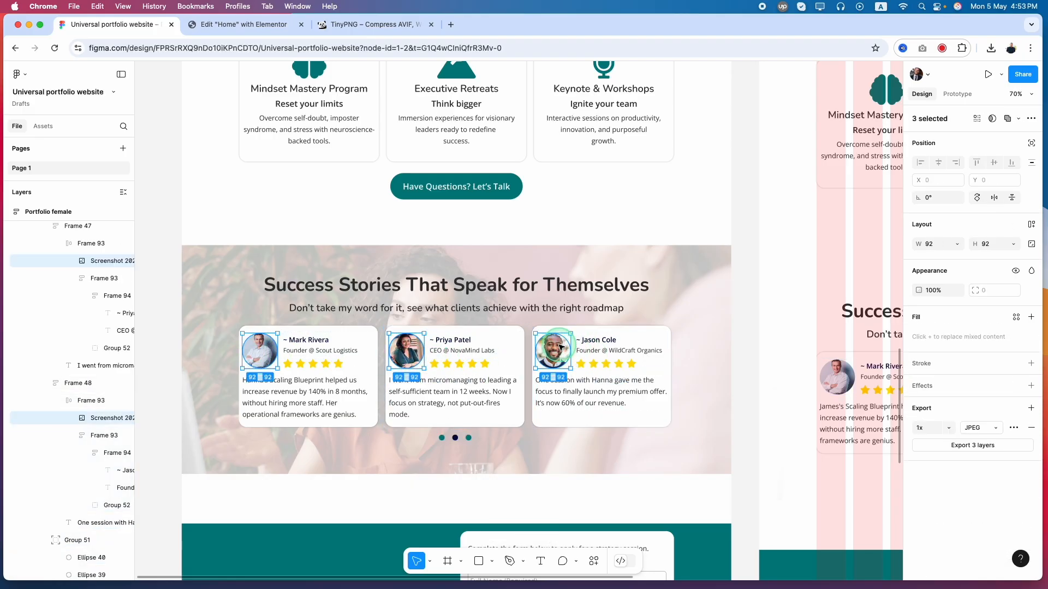
click(963, 448)
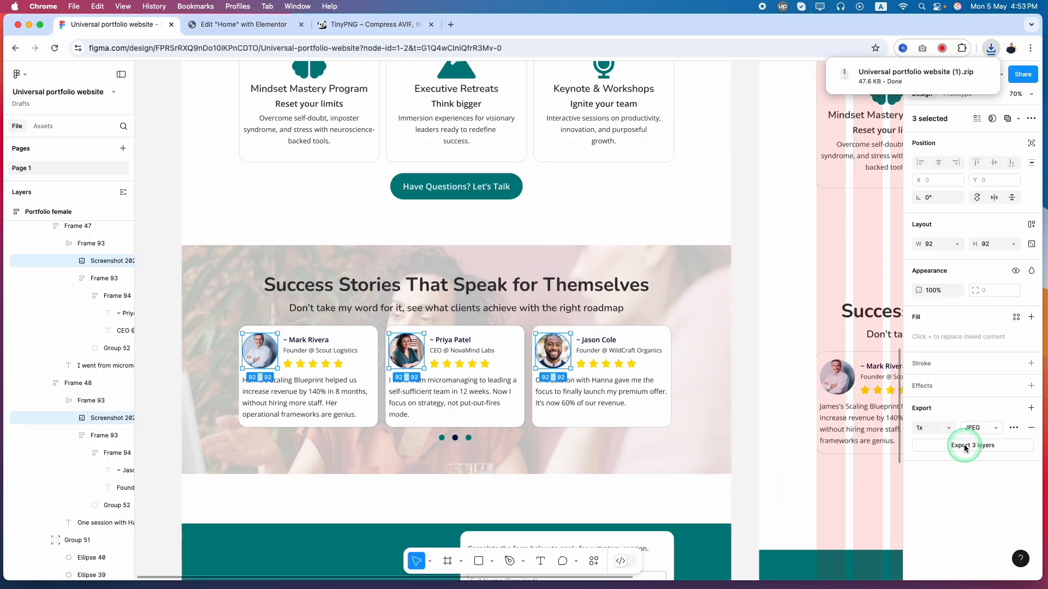
Extract the exported zip archive in Finder and upload the three portrait images to TinyPNG for compression
click(990, 49)
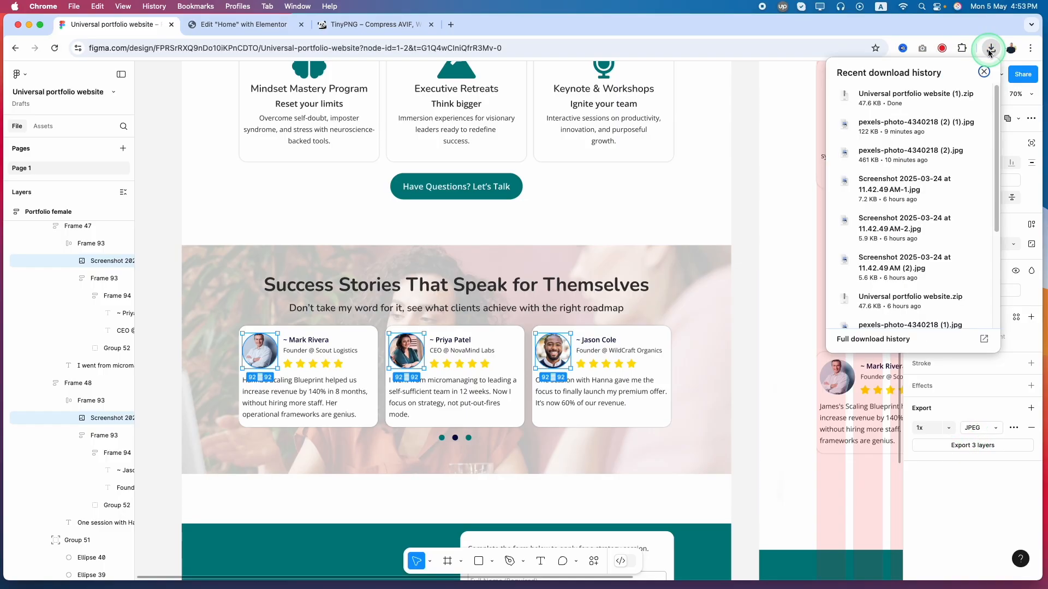
click(900, 101)
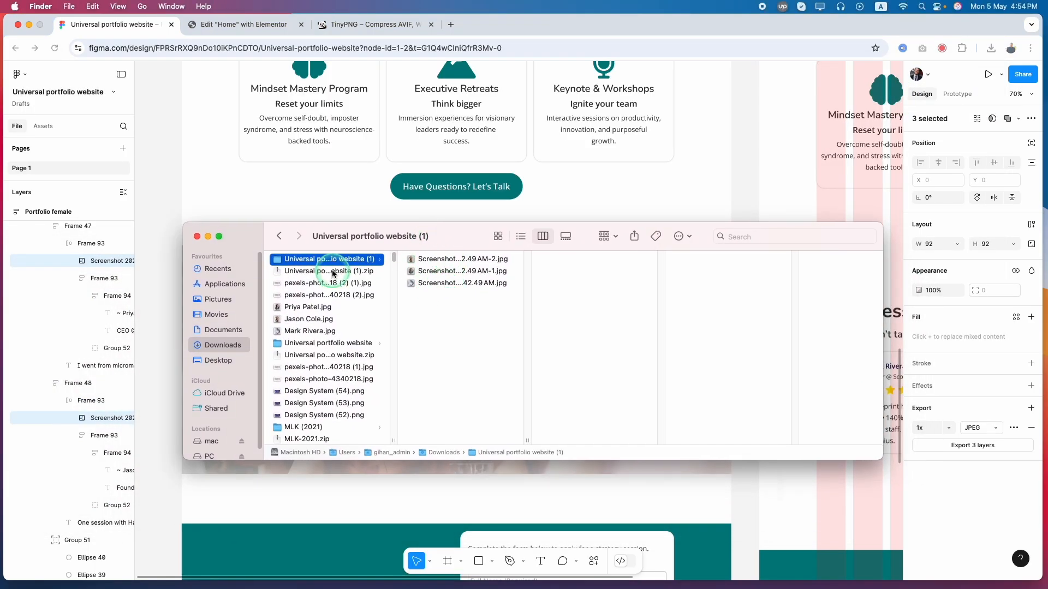
click(450, 264)
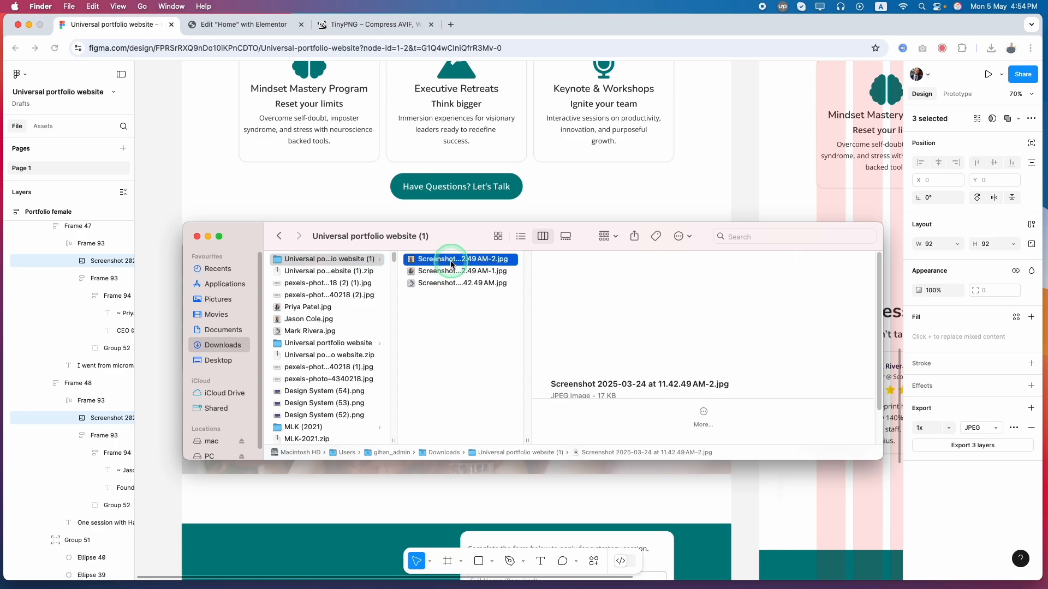
drag(510, 346, 16, 232)
click(350, 26)
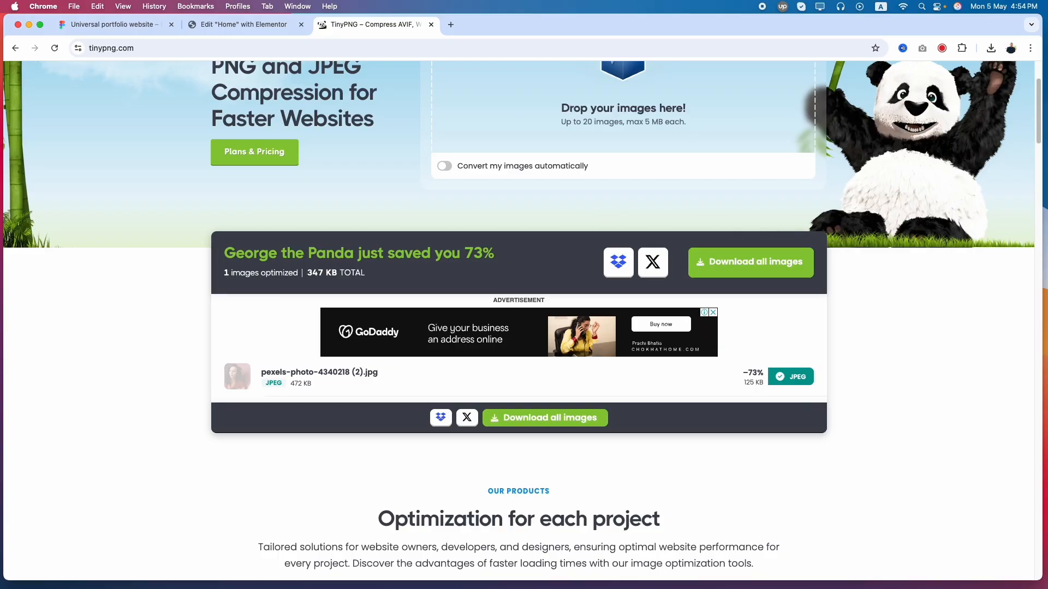
drag(444, 116, 445, 116)
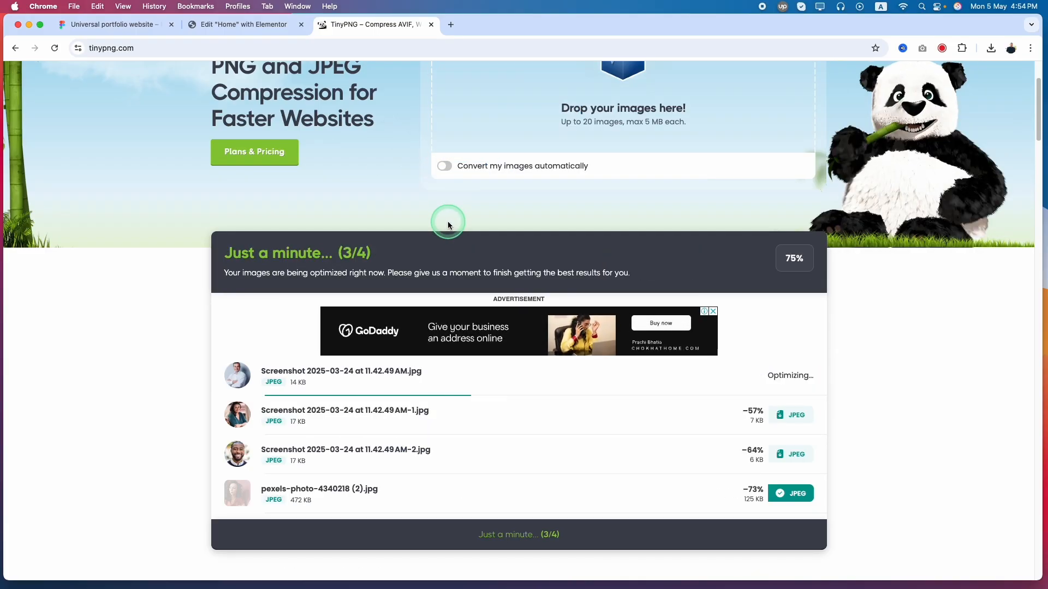
Download the compressed JPEG of each of the three portraits from TinyPNG
click(794, 377)
click(795, 416)
click(797, 461)
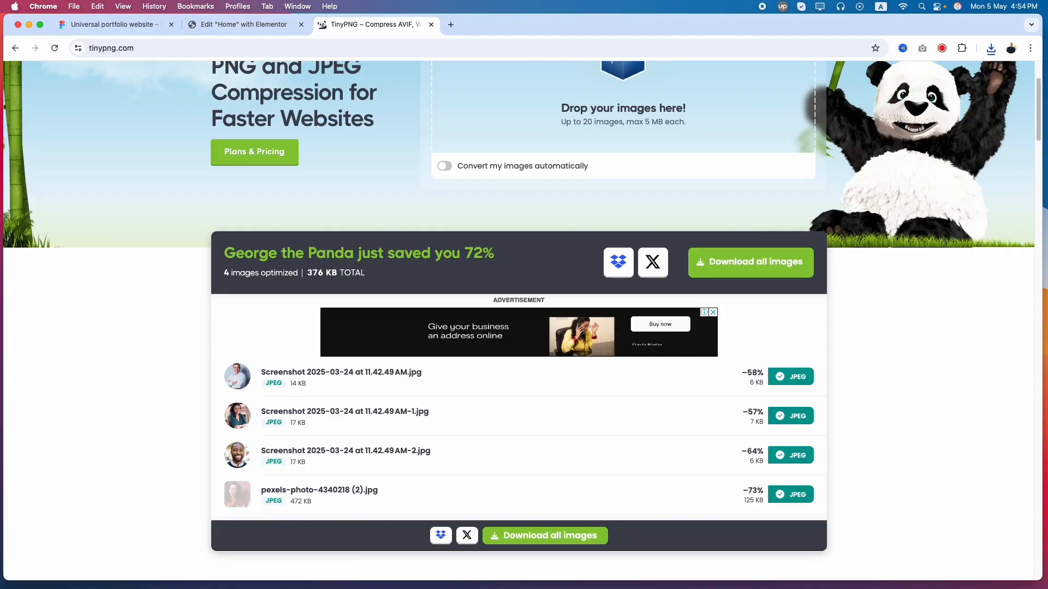
Try to rename the first client's compressed portrait in Finder's Downloads folder with the client's name copied from the first Figma testimonial card
drag(510, 345, 476, 325)
click(411, 346)
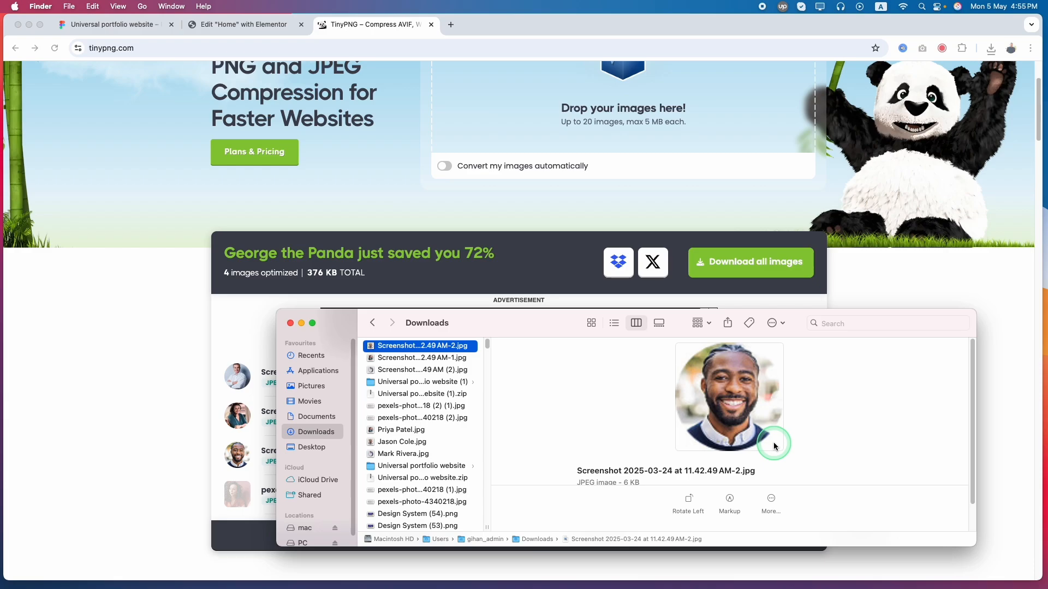
click(135, 29)
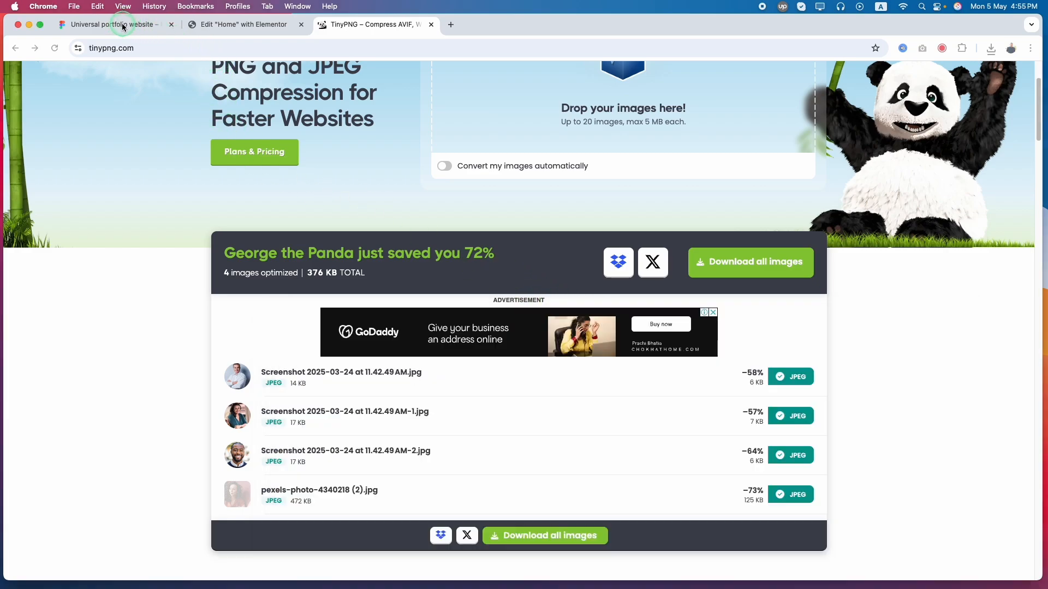
double_click(302, 341)
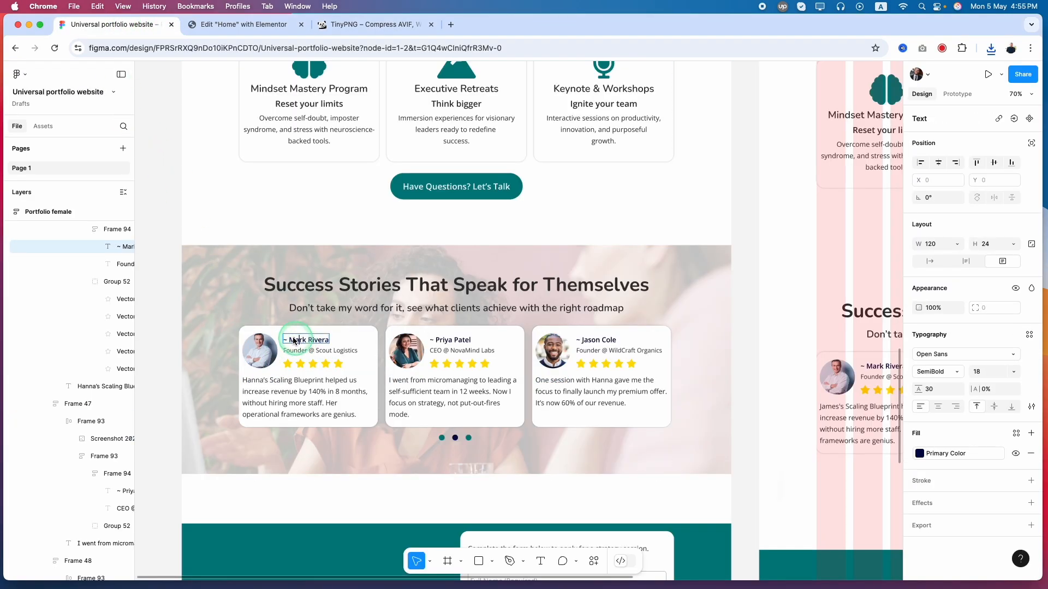
double_click(316, 341)
key(super+c)
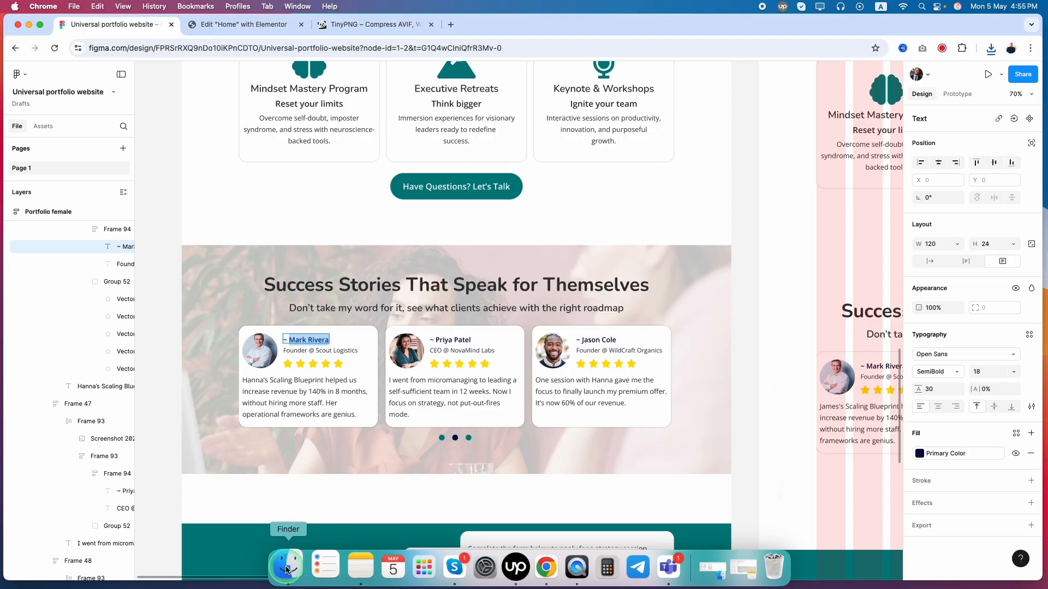
click(285, 566)
click(398, 370)
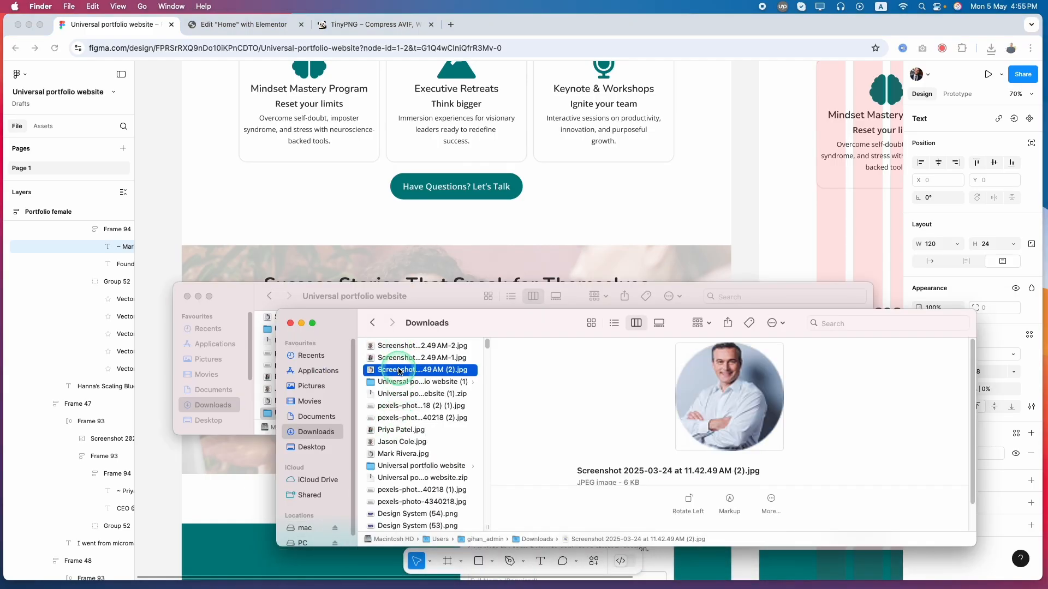
click(397, 369)
key(super+v)
click(488, 371)
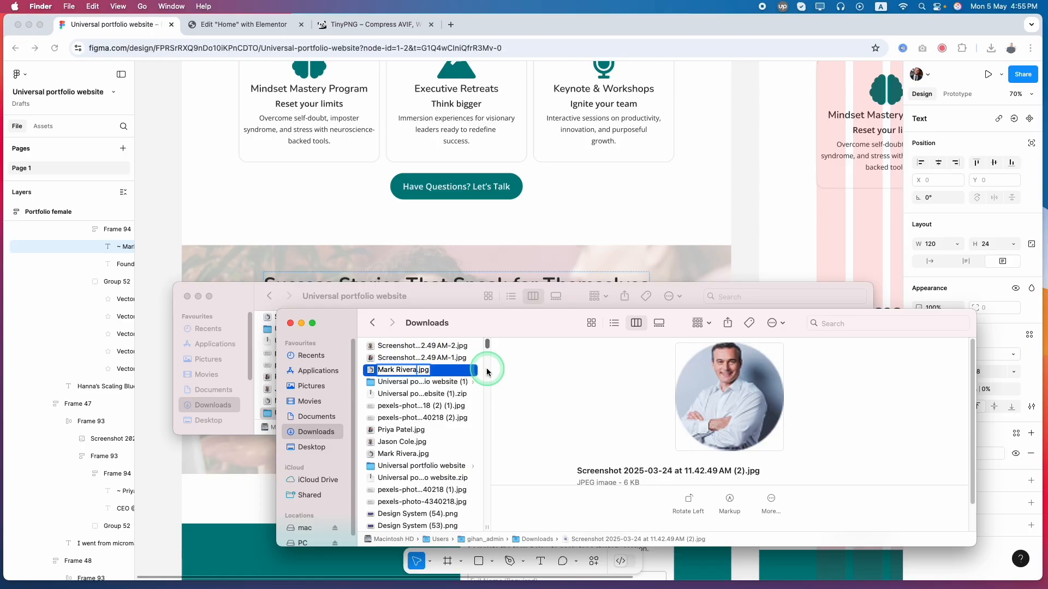
In Downloads, select the three portrait JPEGs already named after the clients and move the Finder window off the browser tabs
scroll(420, 392, down, 2)
click(401, 403)
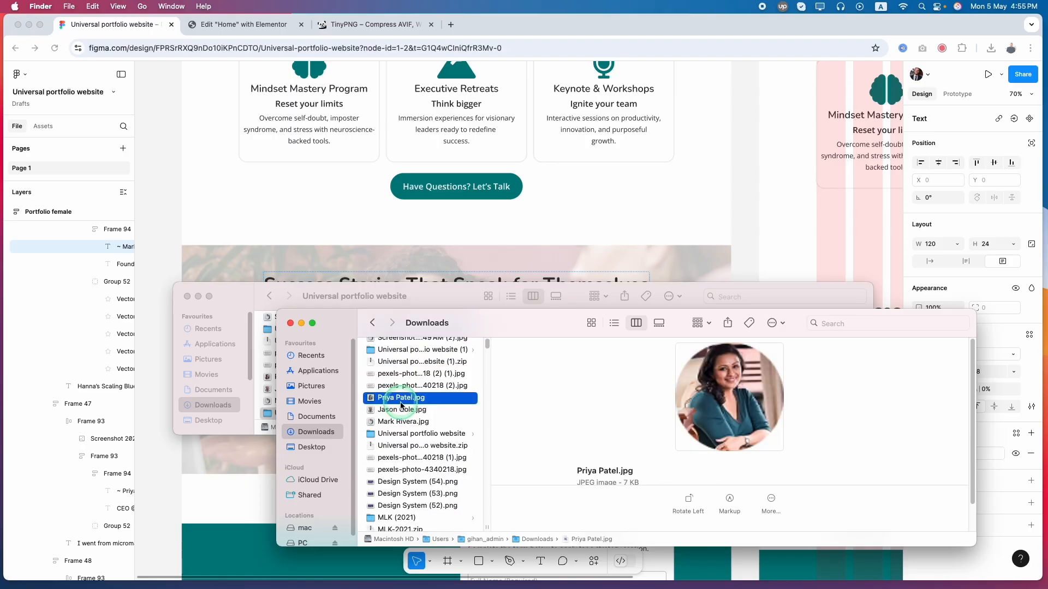
shift+click(399, 425)
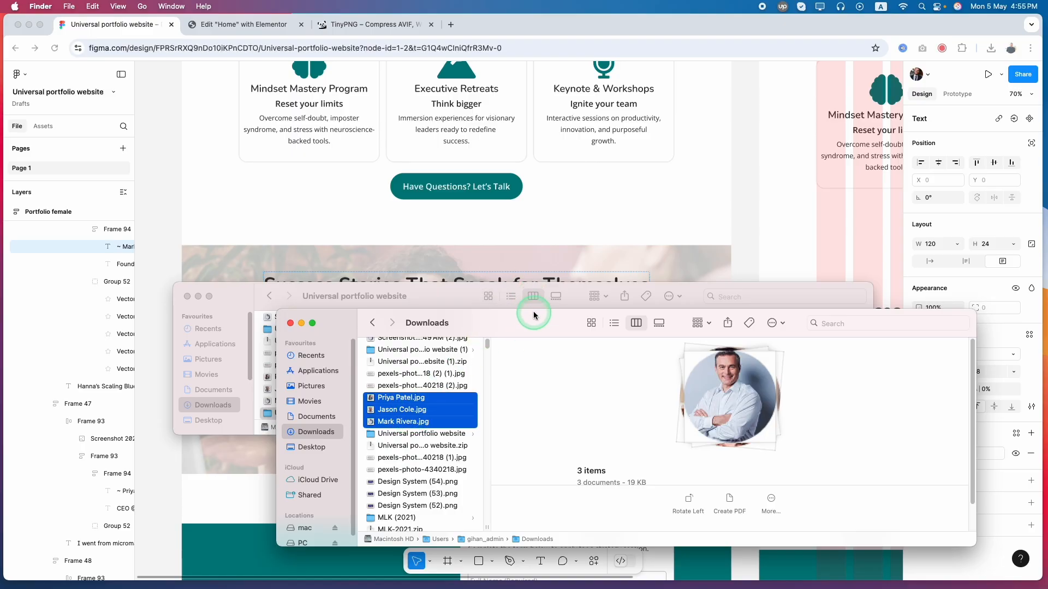
drag(496, 326, 429, 73)
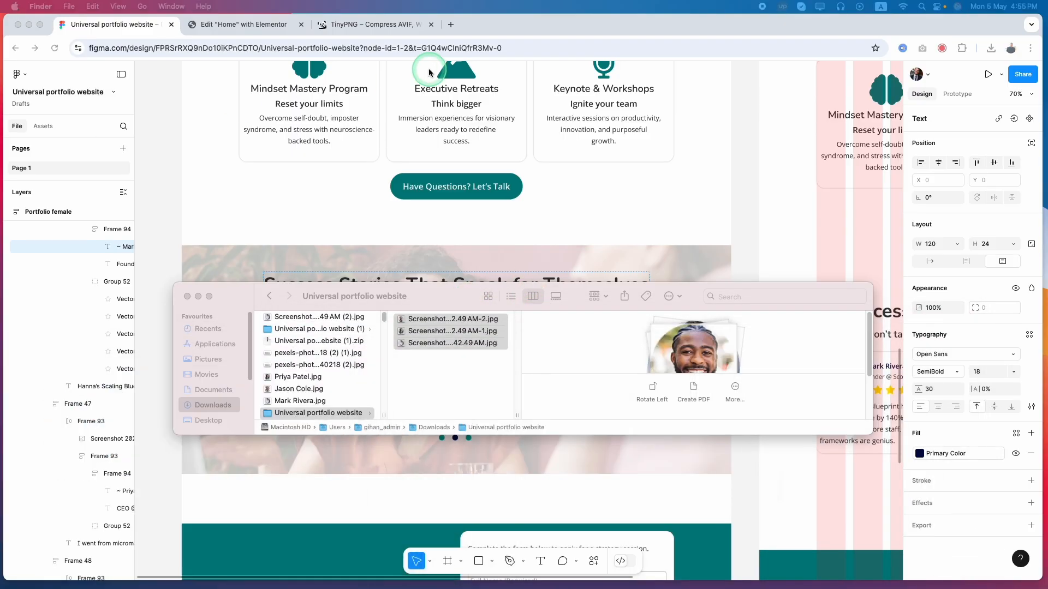
In Elementor, upload the three portraits to the media library and insert the first client's portrait with the client's name as alt text
click(252, 31)
click(76, 293)
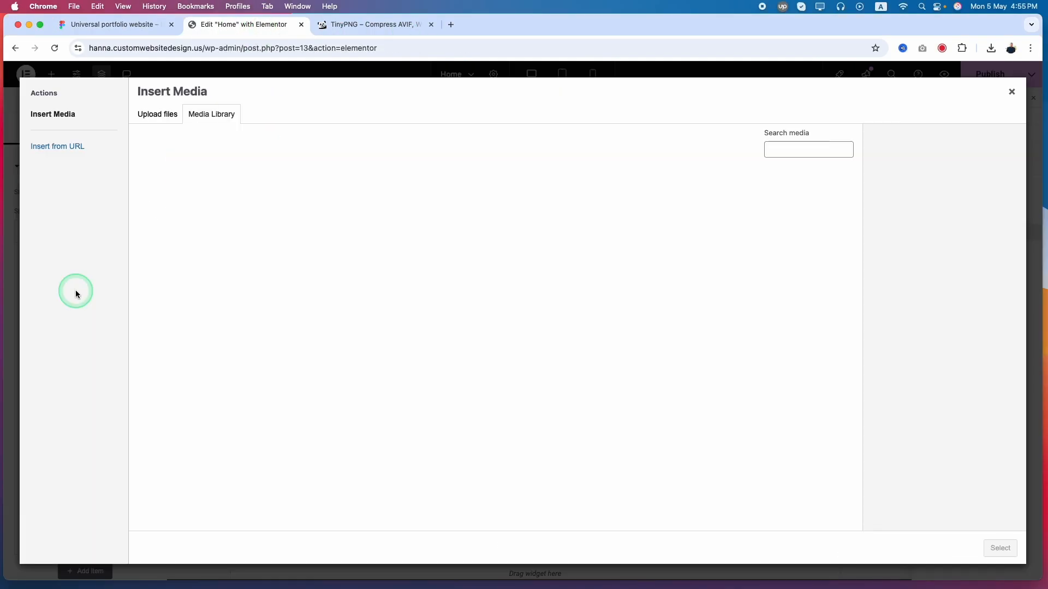
drag(1, 290, 275, 331)
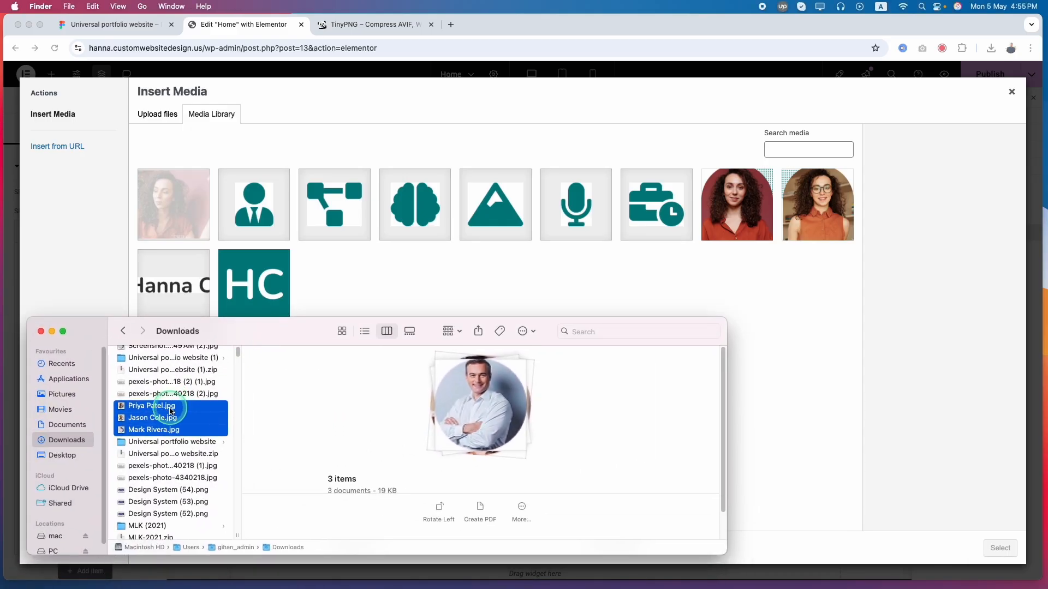
drag(171, 408, 460, 209)
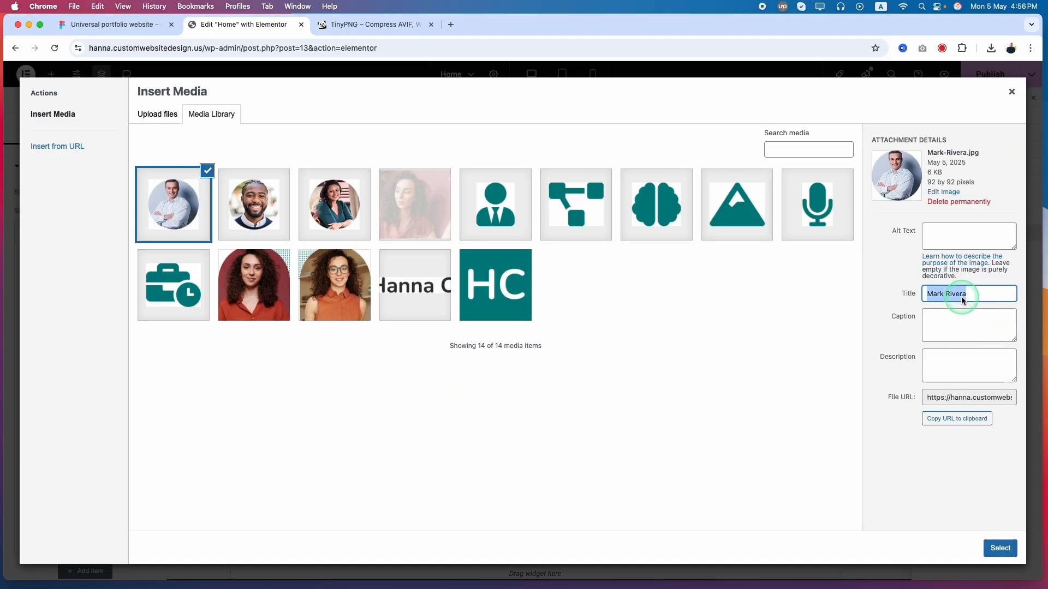
click(936, 247)
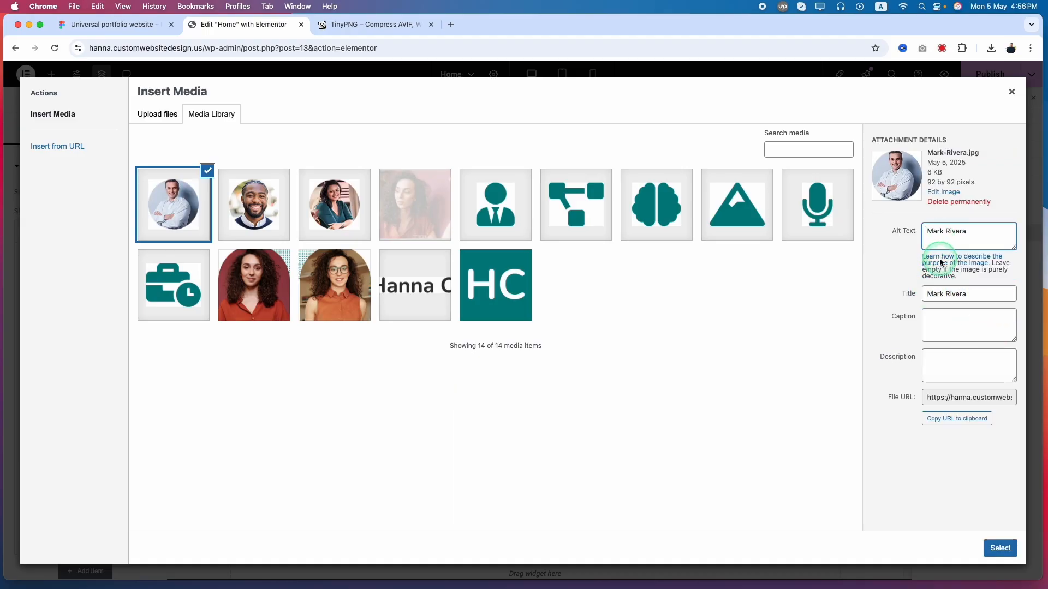
click(1000, 548)
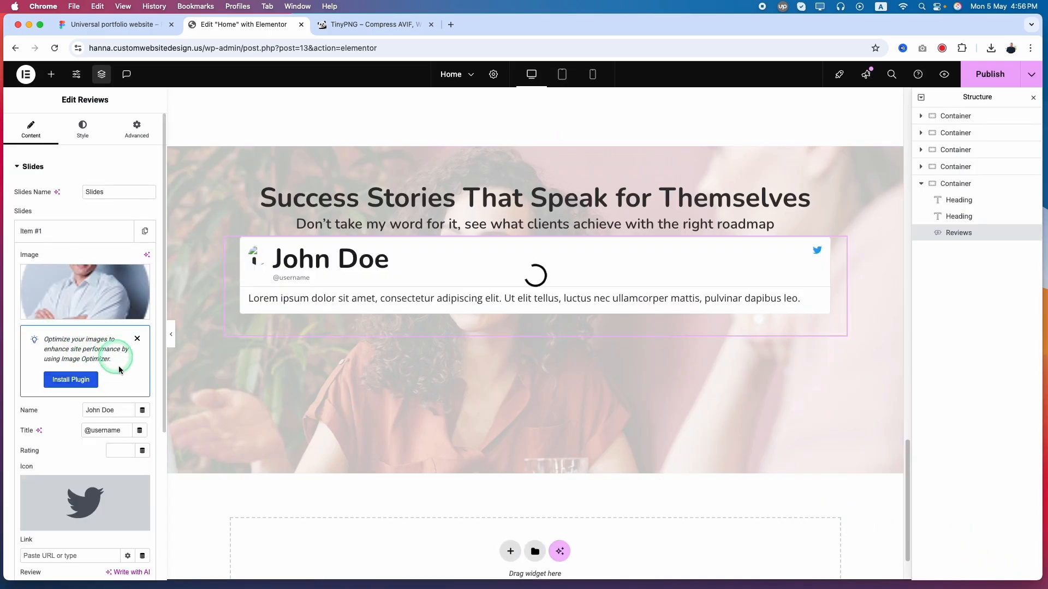
Replace the first slide's name with the client's name copied from the first Figma testimonial card
click(111, 25)
click(325, 353)
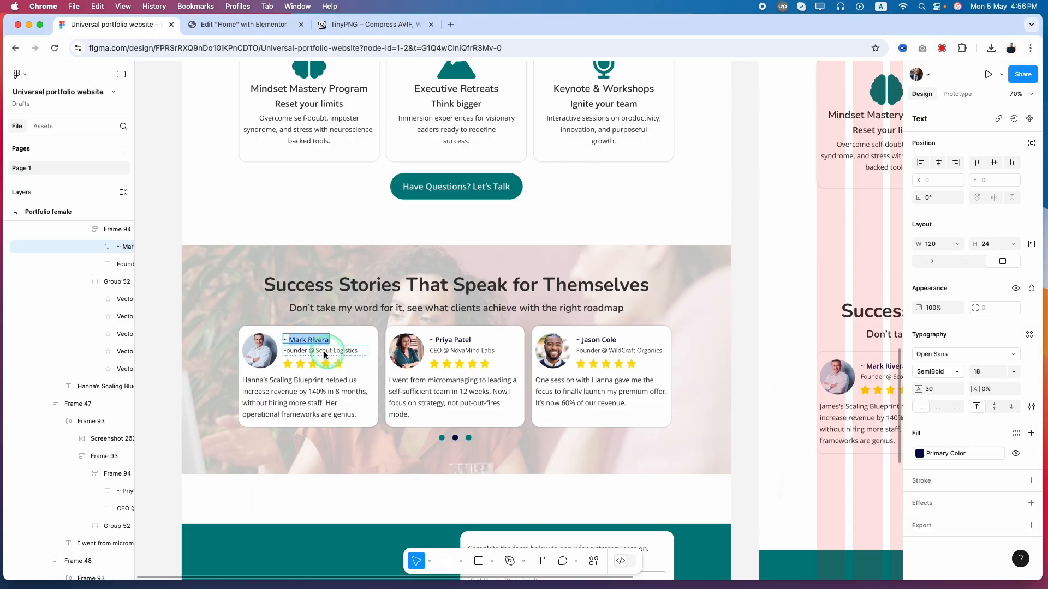
key(super+c)
click(244, 24)
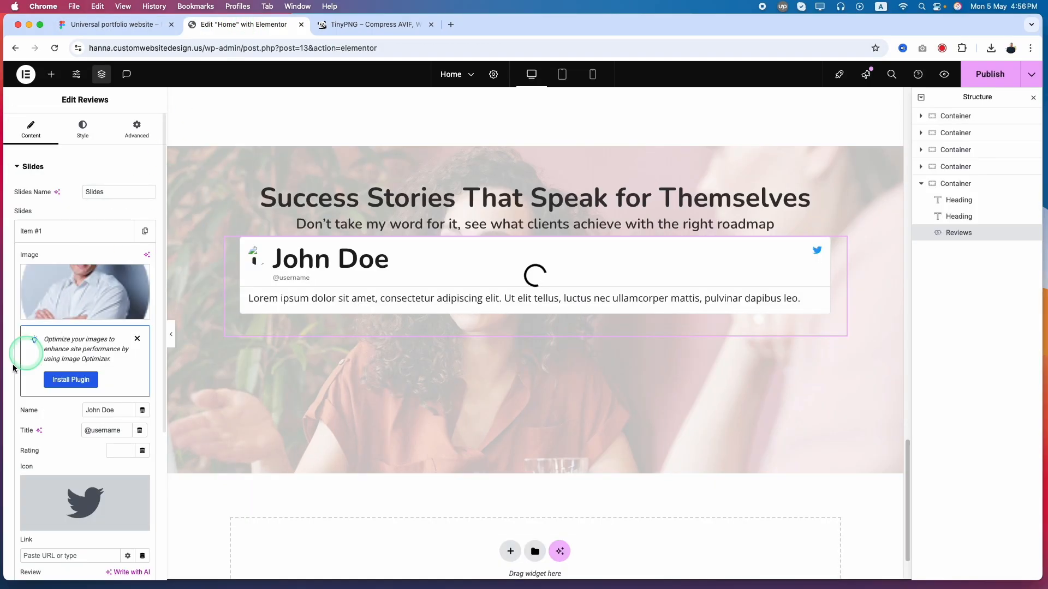
click(113, 411)
key(super+a)
key(super+v)
Set the first slide's title to "Founder @ Scout Logistics", copied from the Figma card, and its rating to 5
click(105, 24)
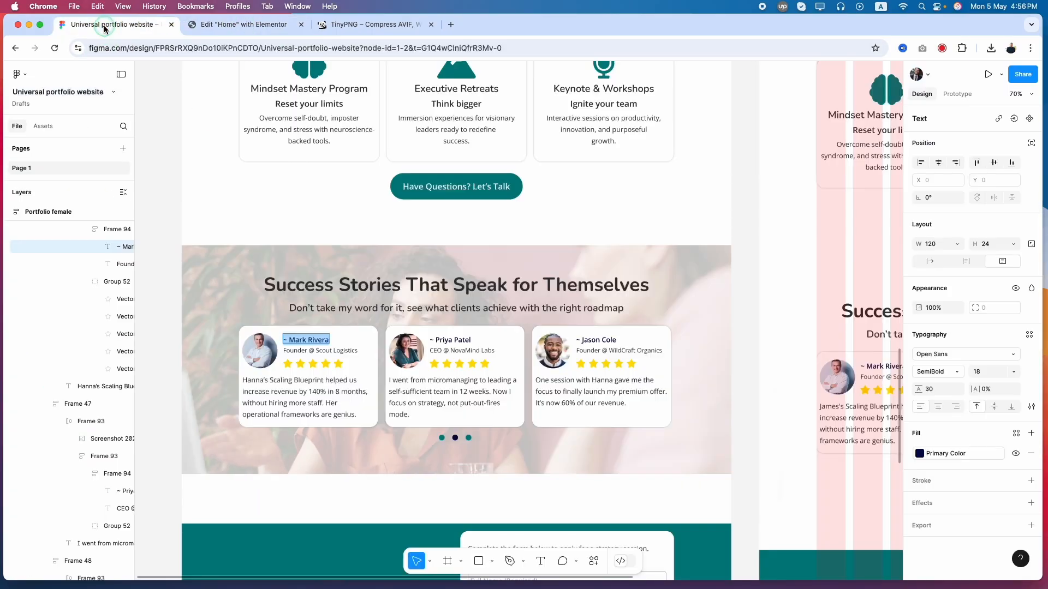
click(310, 350)
click(244, 25)
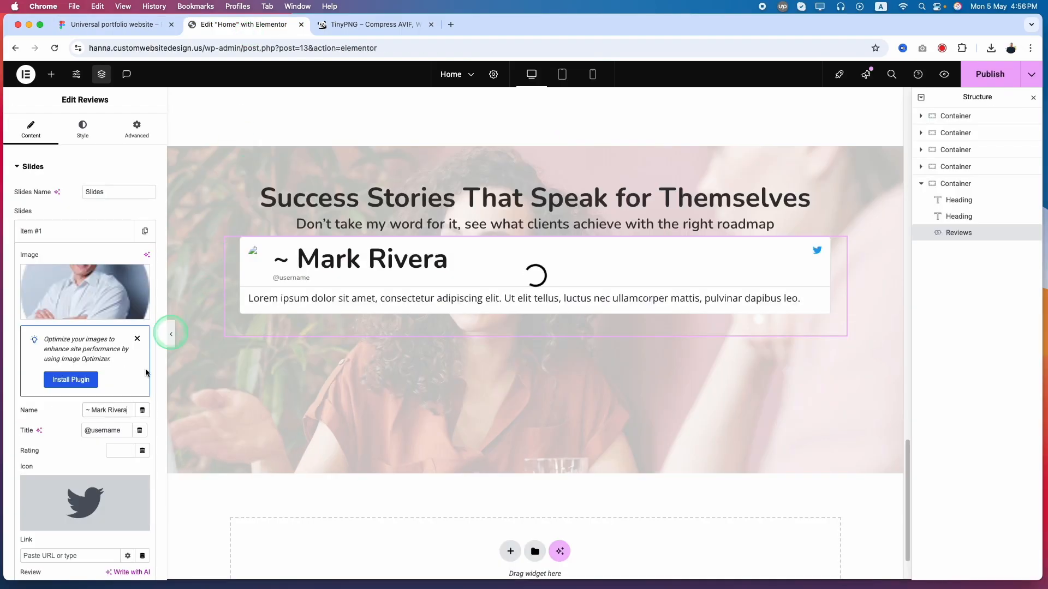
click(102, 432)
key(super+a)
key(super+v)
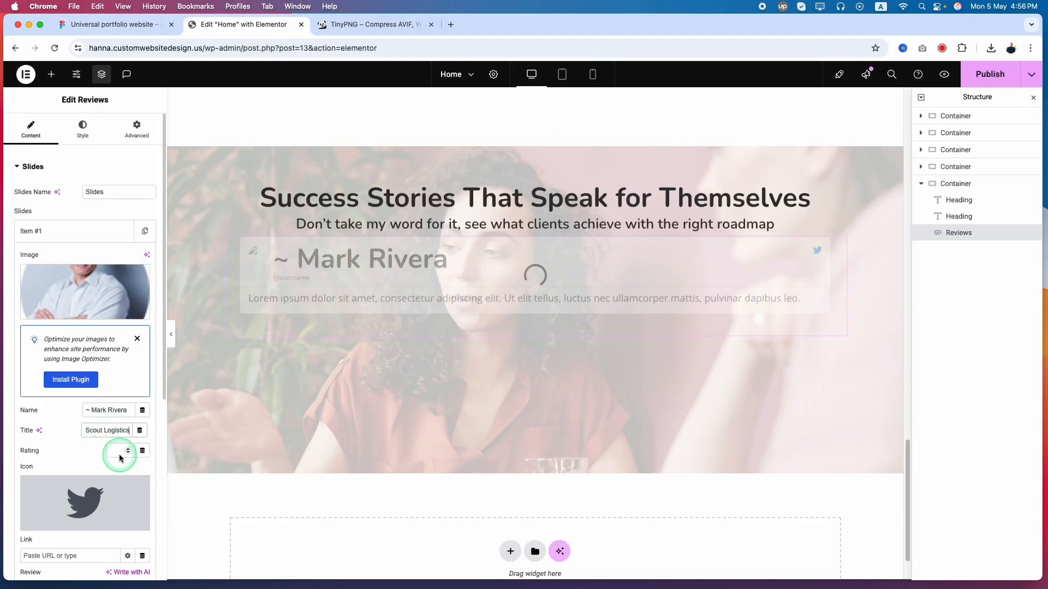
text(5)
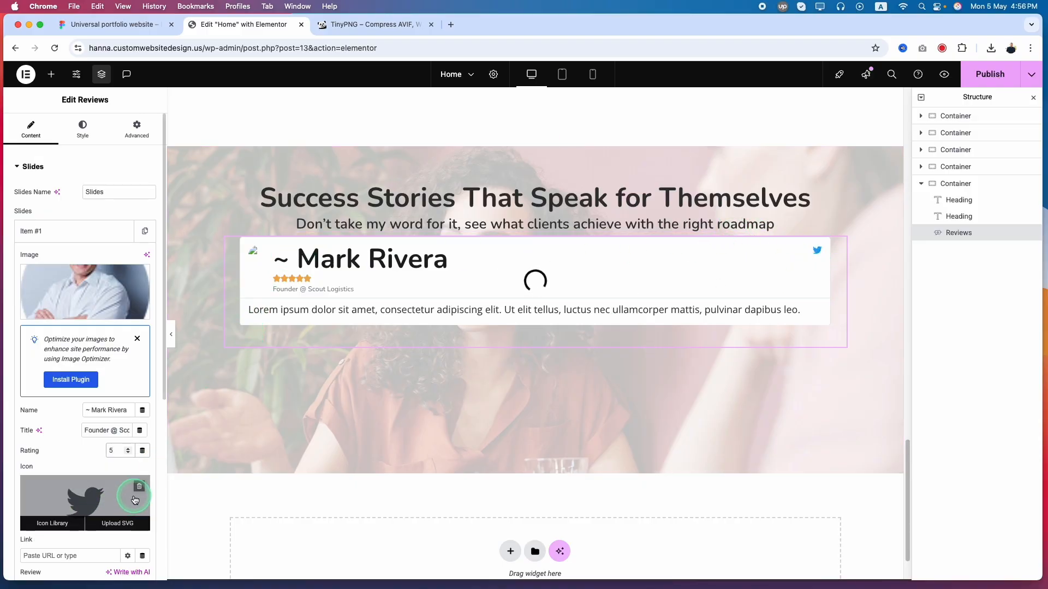
Remove the first slide's Twitter icon and replace its review text with the testimonial paragraph from the first Figma card
click(137, 486)
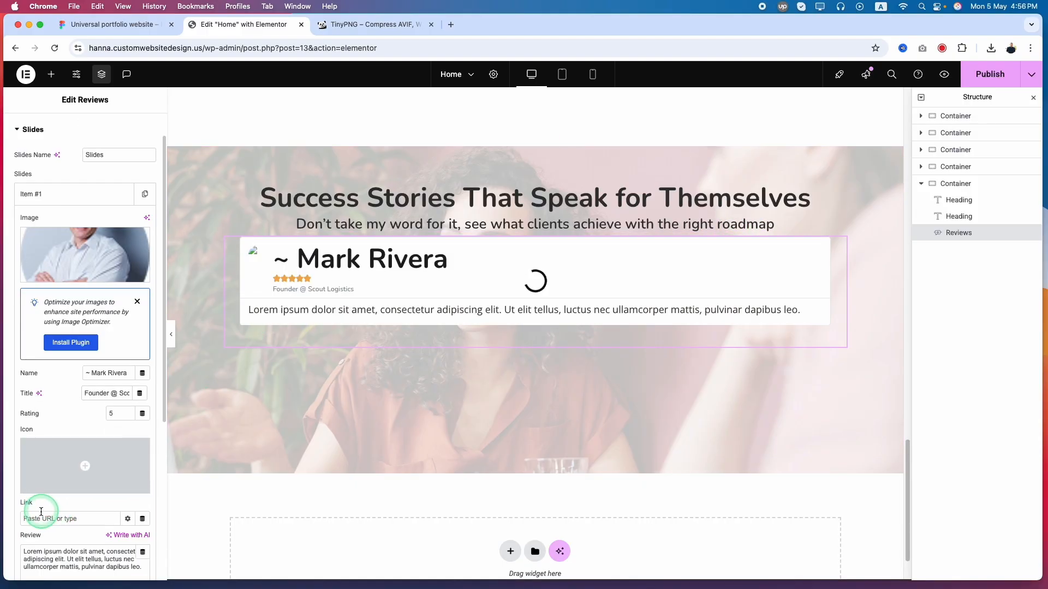
scroll(39, 513, down, 3)
click(115, 24)
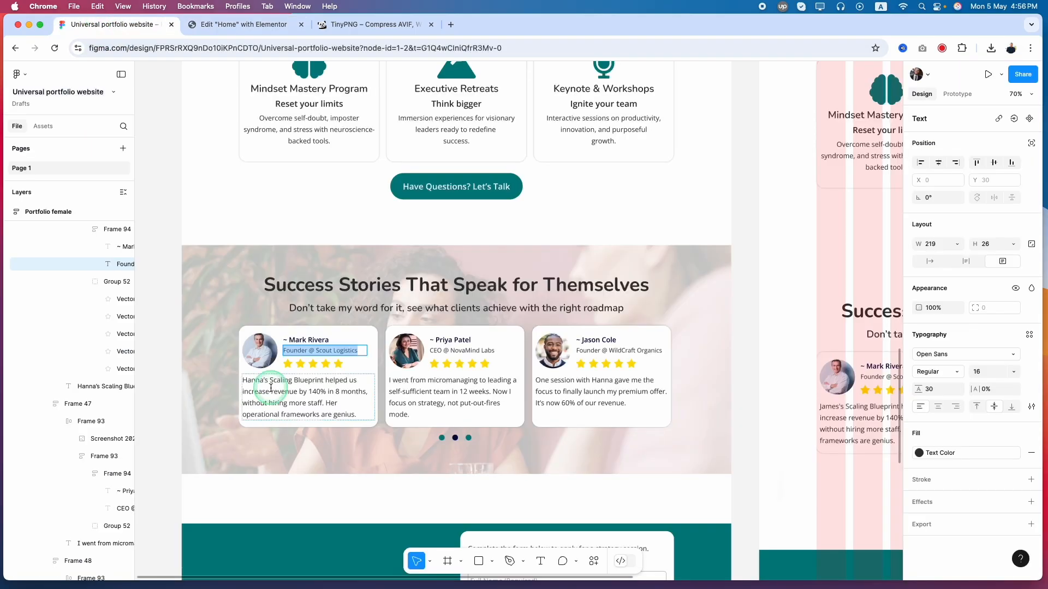
double_click(273, 388)
triple_click(272, 388)
click(206, 22)
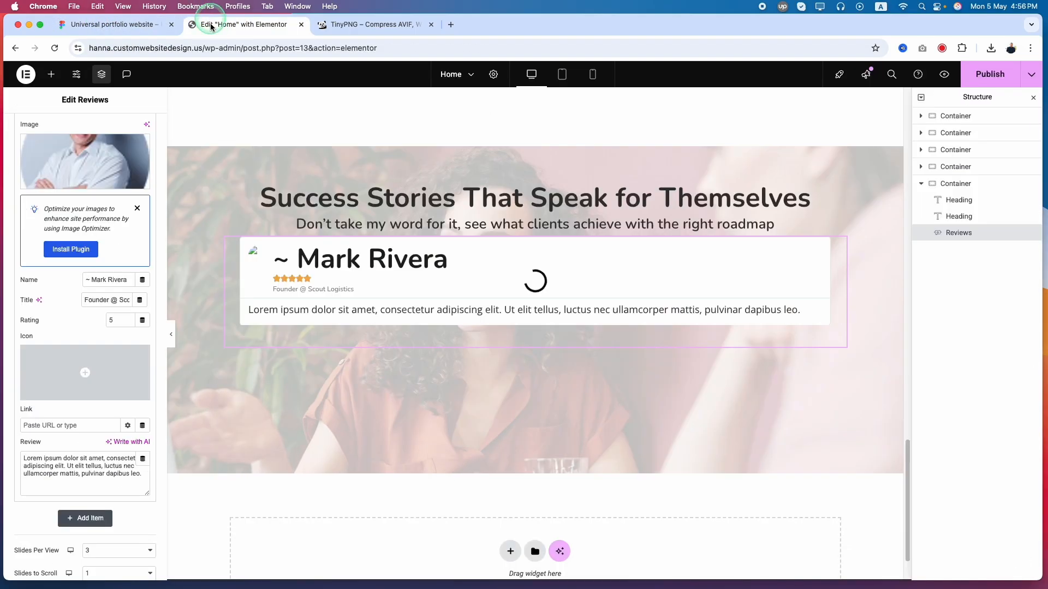
click(55, 470)
key(super+a)
key(super+v)
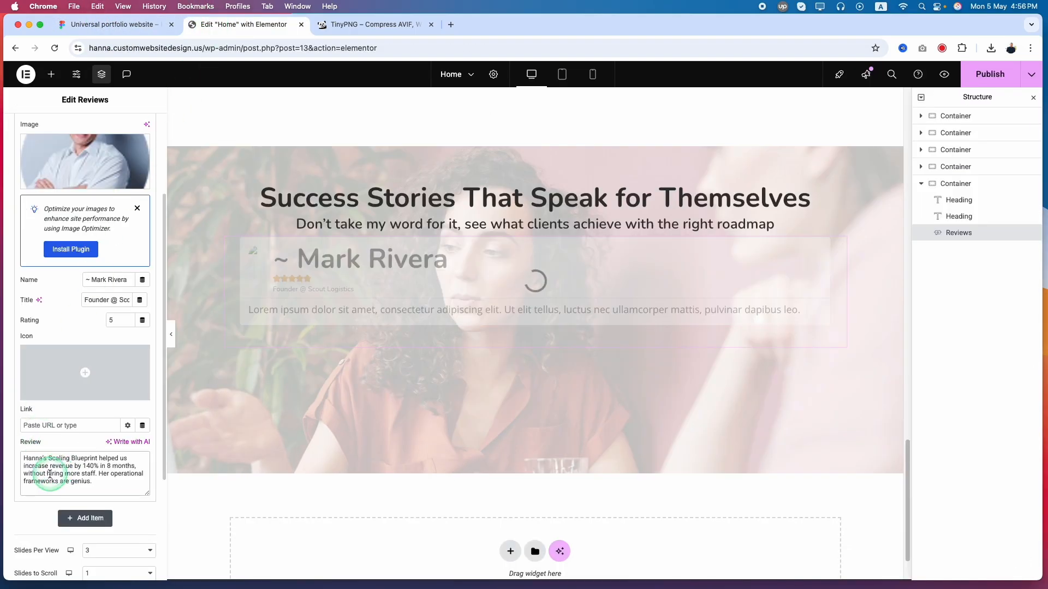
scroll(87, 305, up, 5)
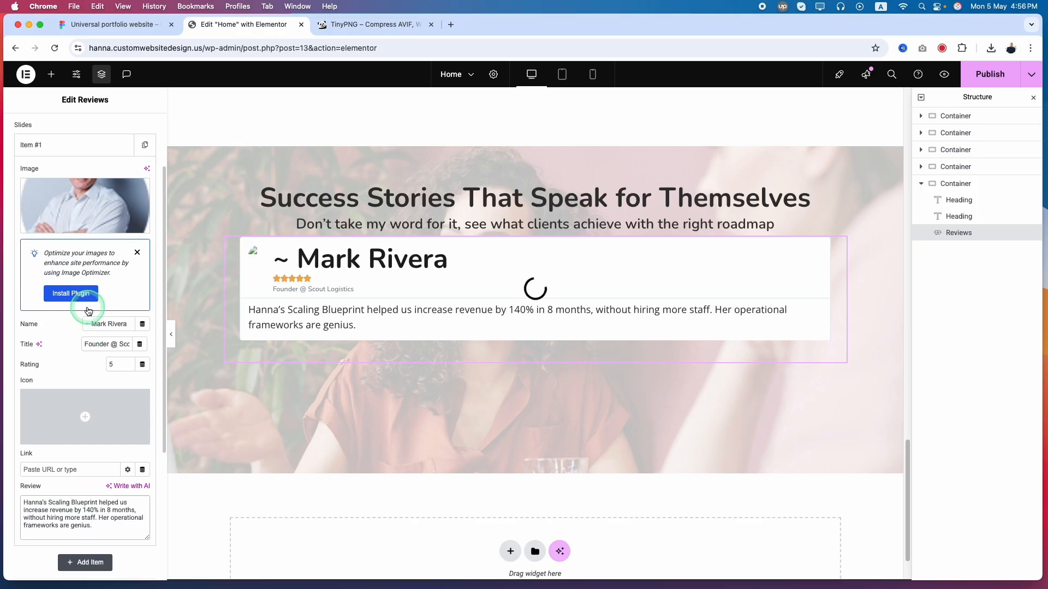
Collapse the completed slide and duplicate it twice to make three slides
click(78, 228)
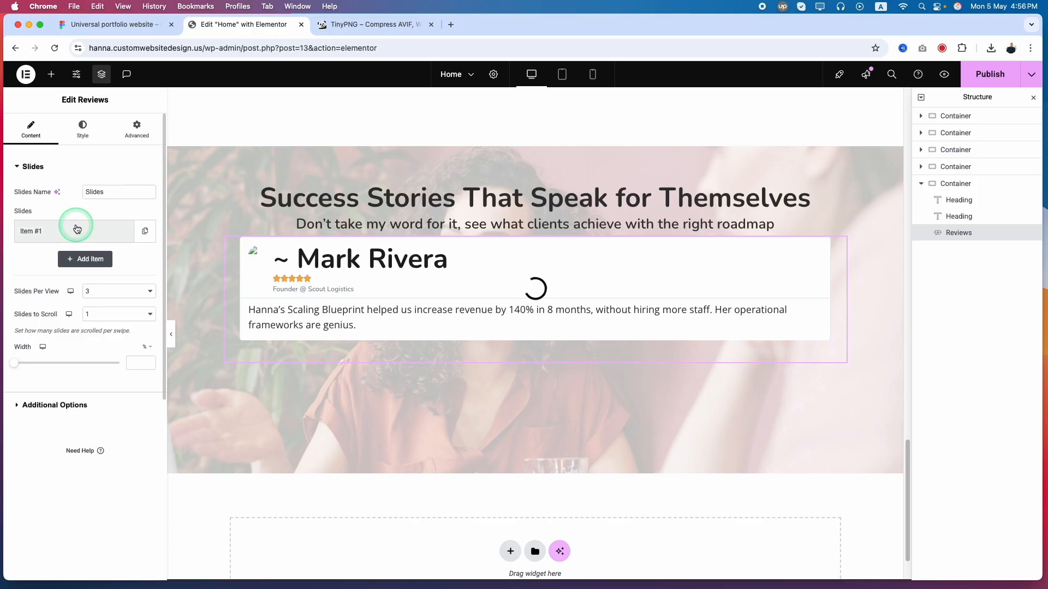
click(146, 233)
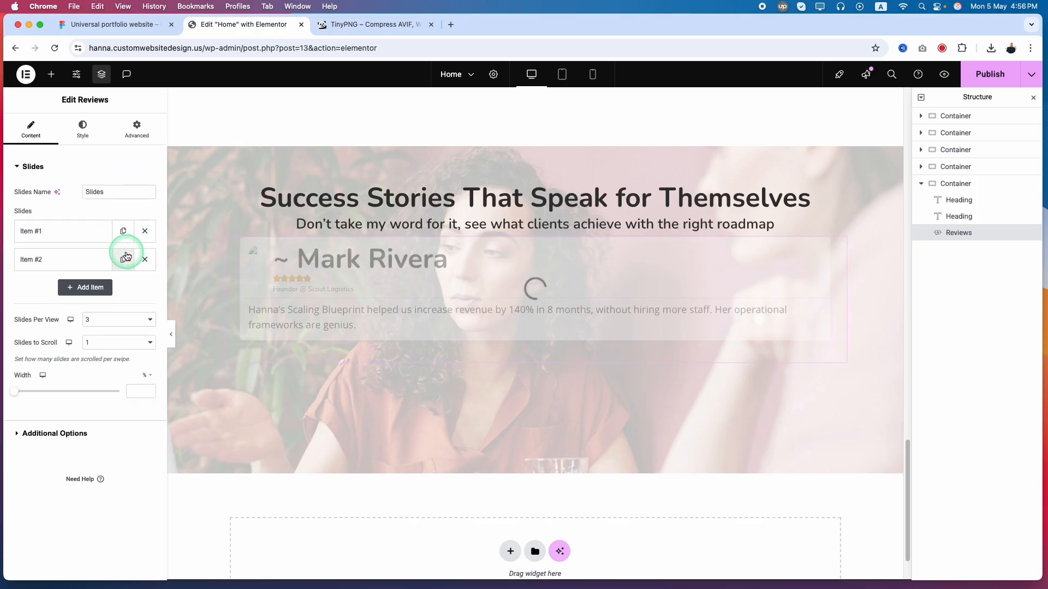
click(125, 259)
Replace the second slide's image with the second client's portrait, giving it the client's name as alt text
click(59, 272)
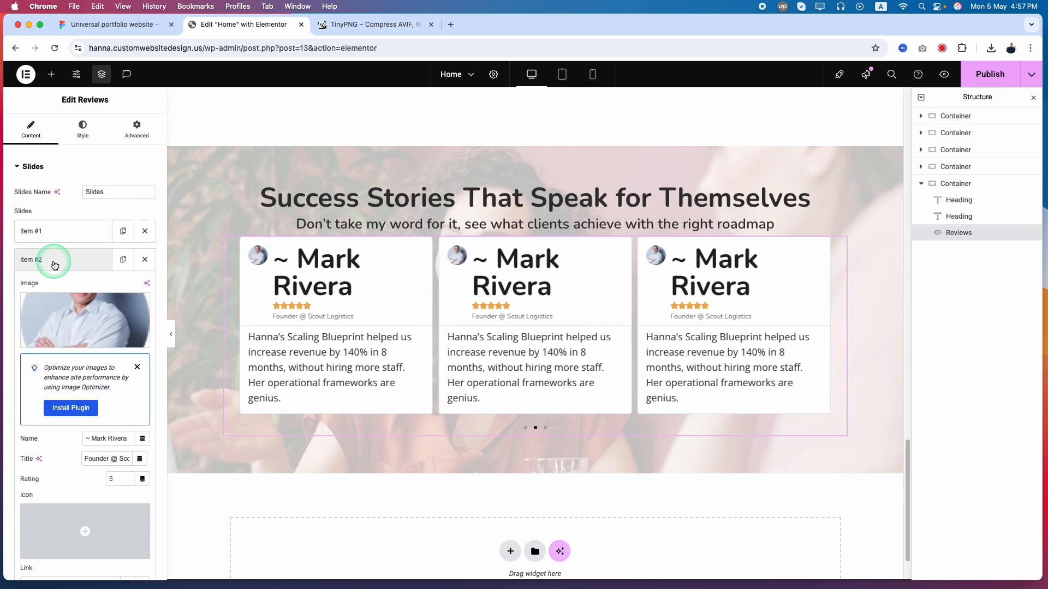
click(66, 323)
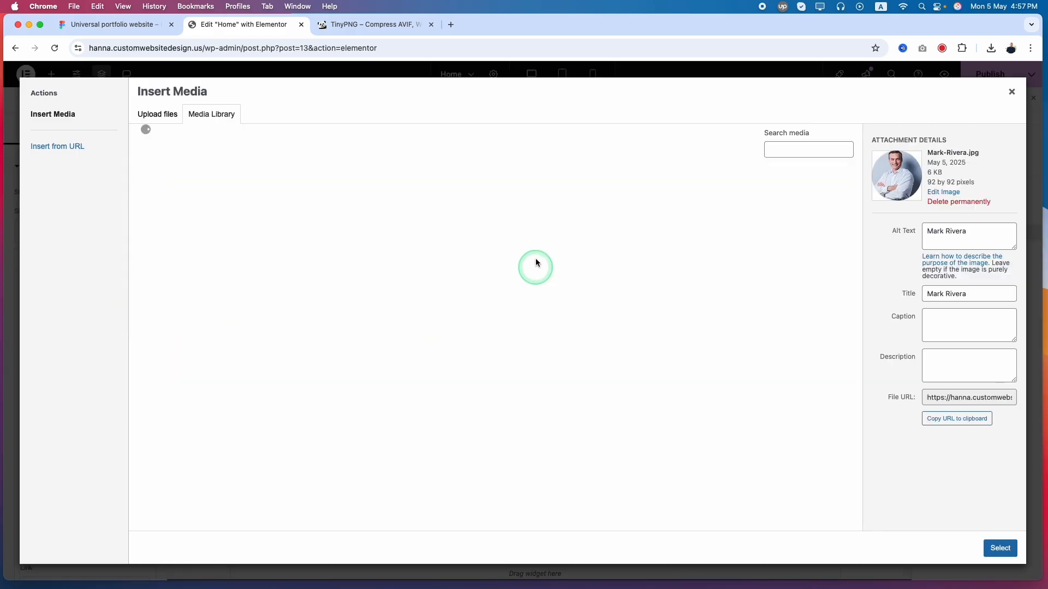
click(334, 204)
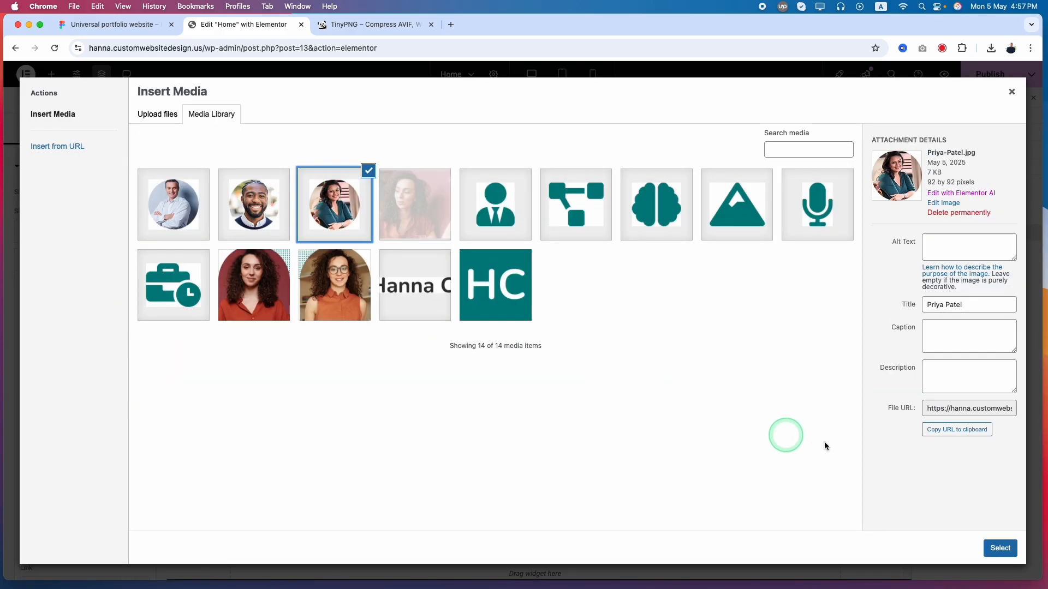
triple_click(967, 308)
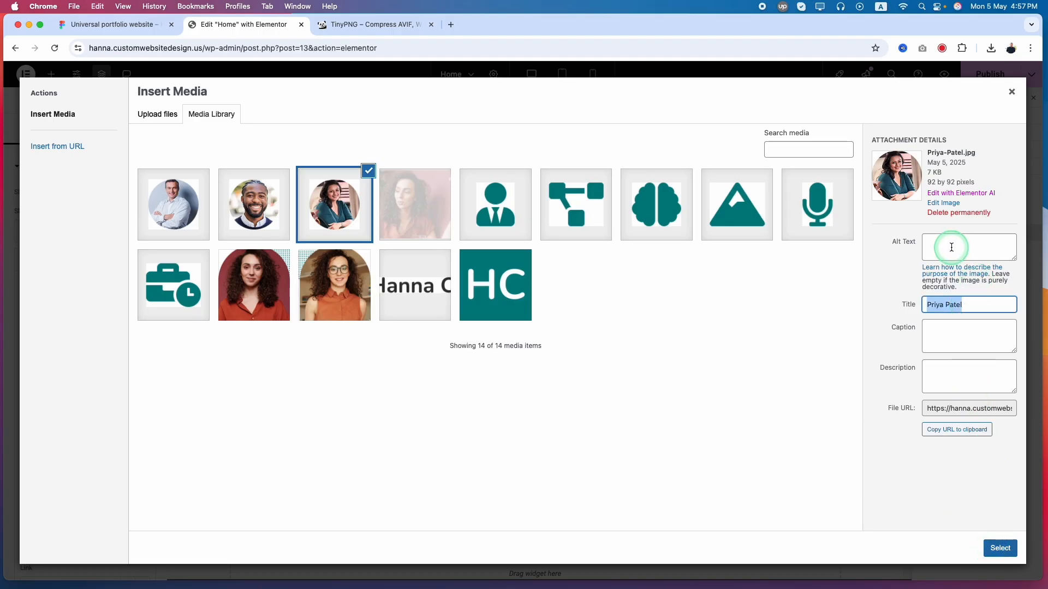
click(952, 247)
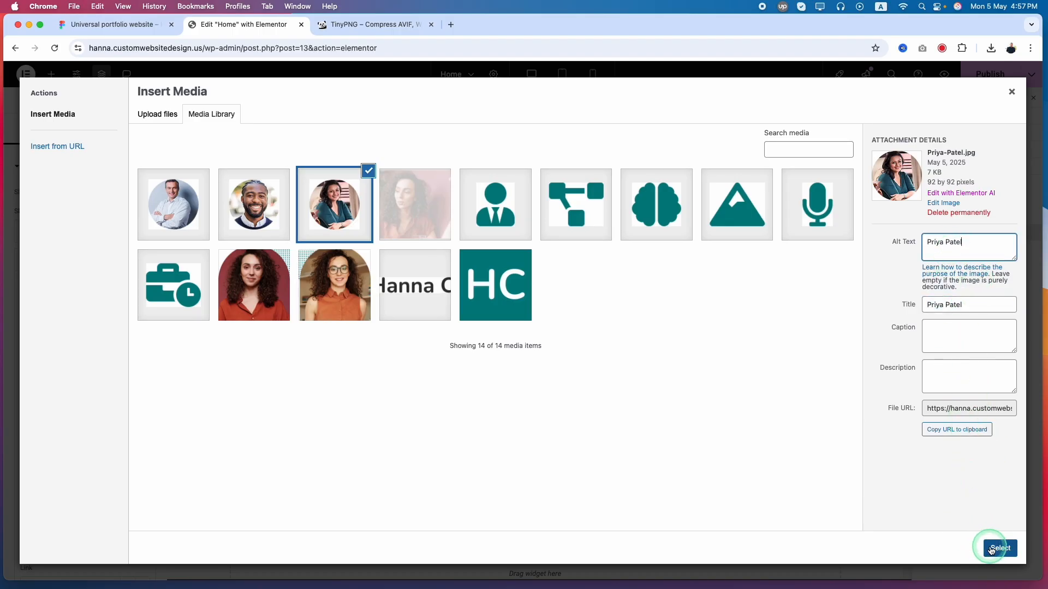
click(999, 549)
Replace the second slide's name with the client's name copied from the second Figma testimonial card
click(98, 25)
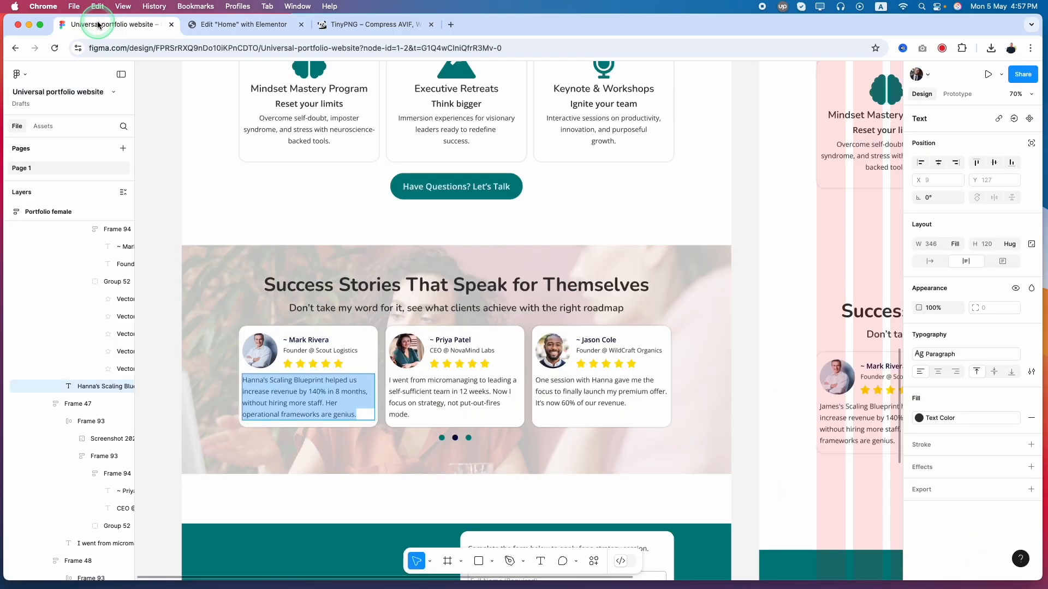
double_click(451, 340)
click(244, 25)
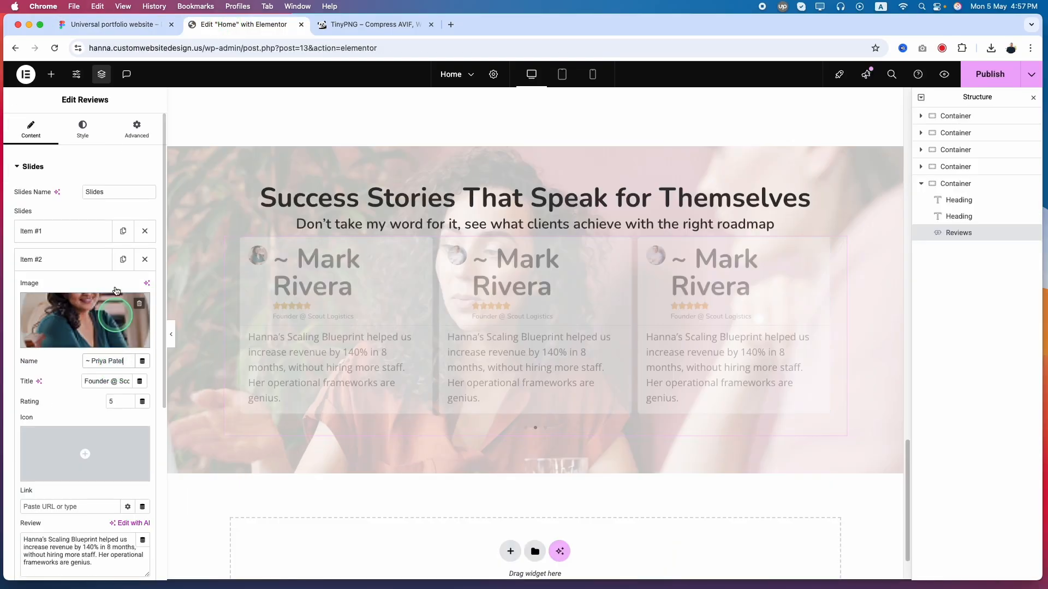
Replace the second slide's title with "CEO @ NovaMind Labs" copied from the second Figma testimonial card
click(109, 24)
double_click(471, 353)
key(super+c)
click(244, 25)
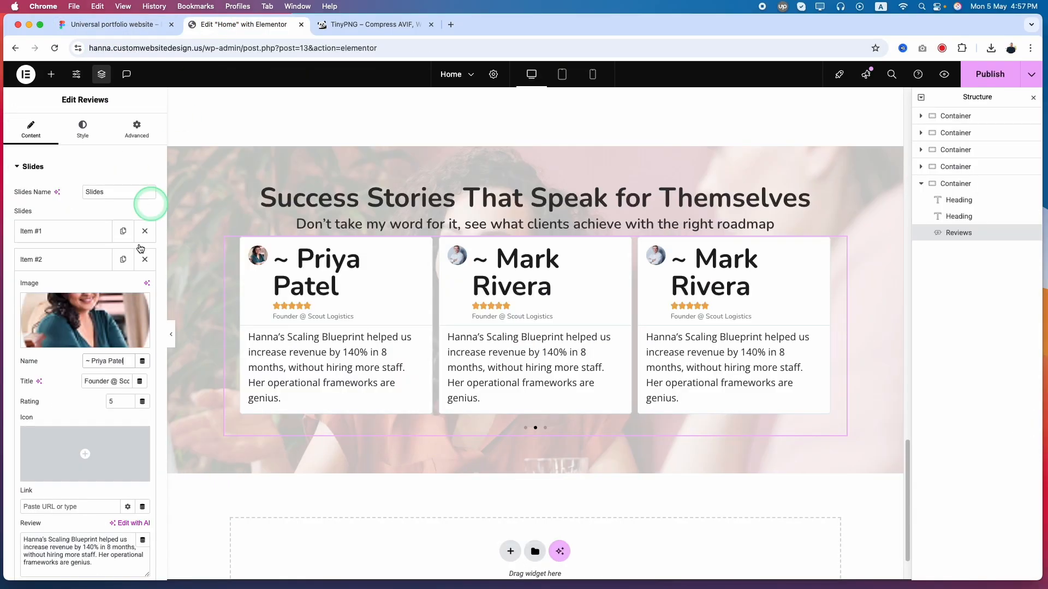
triple_click(116, 380)
key(super+v)
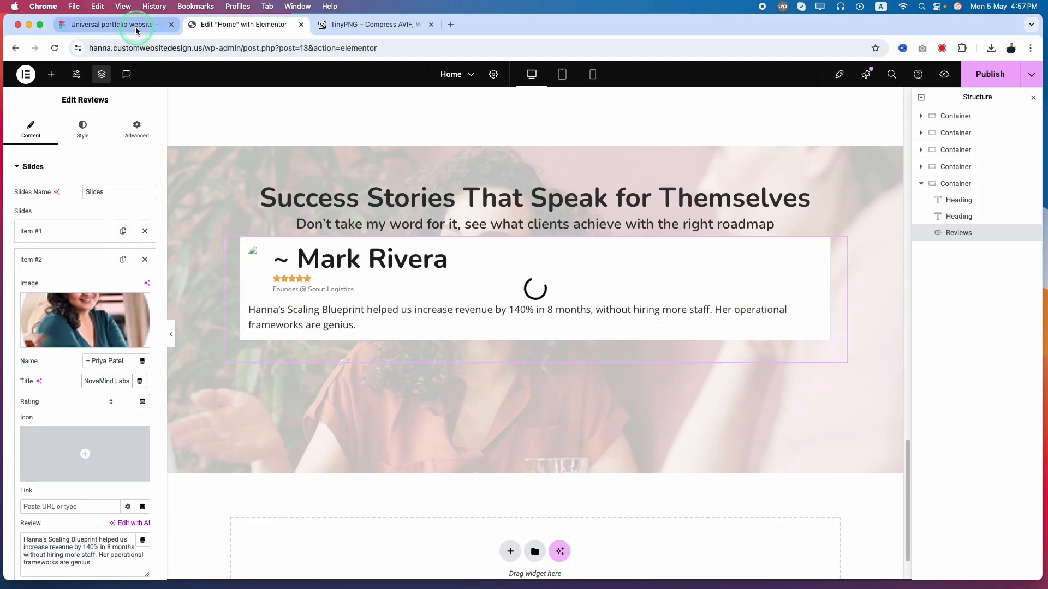
Replace the second slide's review text with the testimonial paragraph about micromanaging copied from the second Figma card
click(136, 24)
double_click(457, 384)
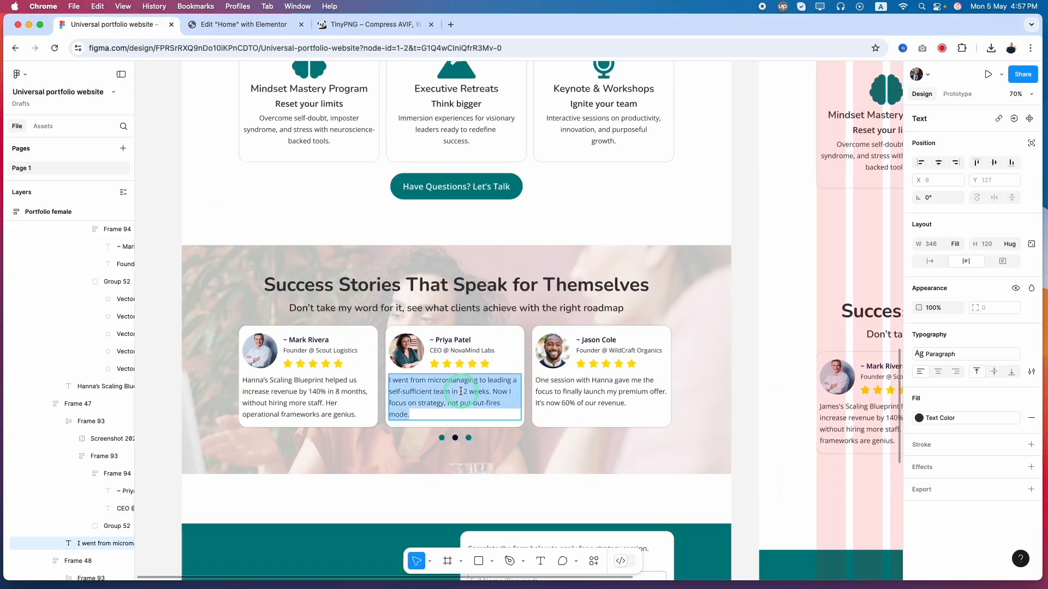
click(244, 25)
click(78, 547)
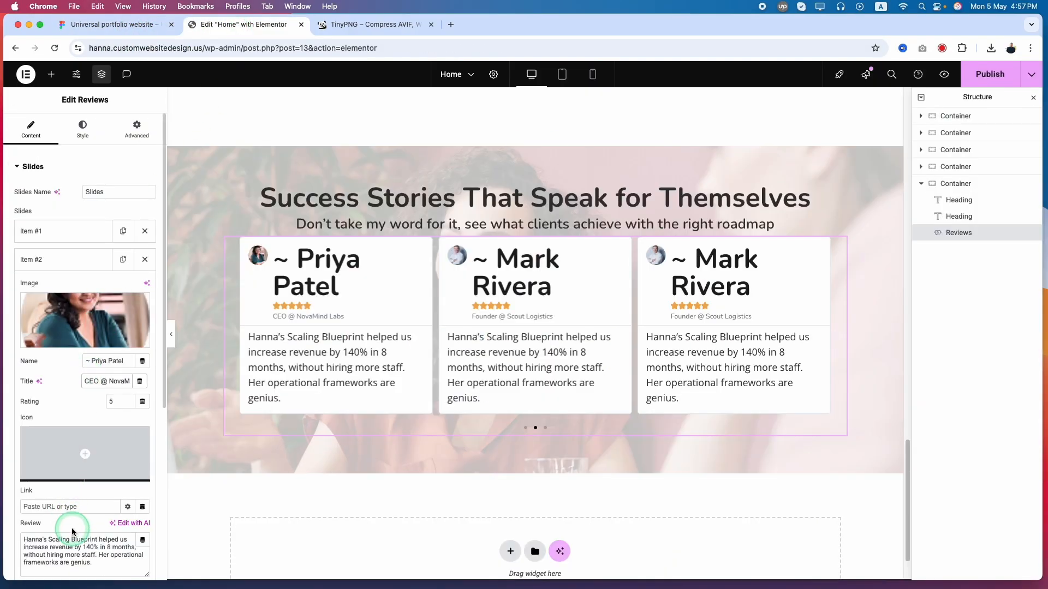
key(super+a)
key(super+v)
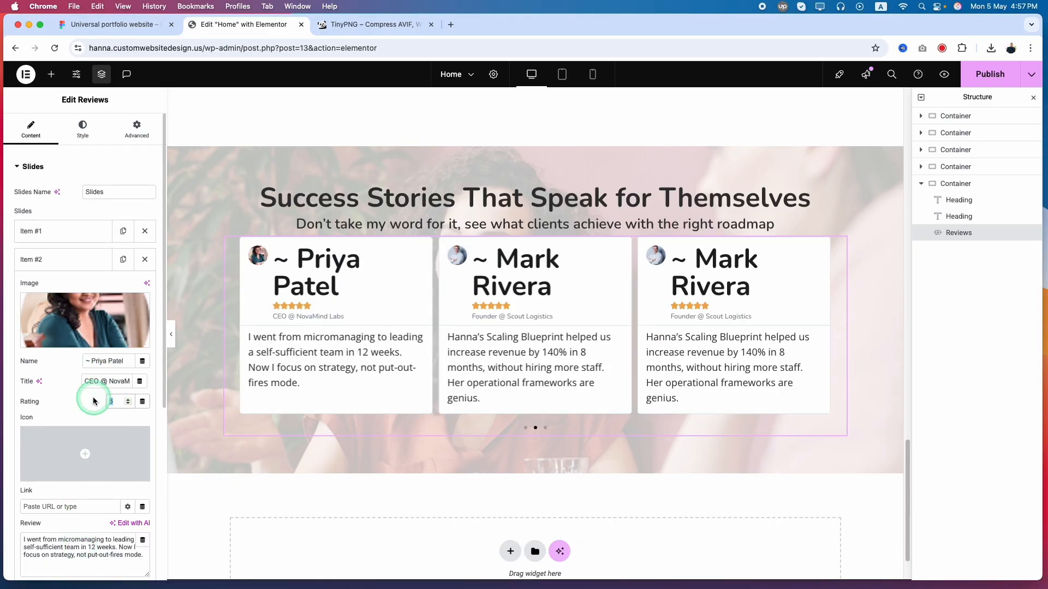
Try a rating of 3 on the second slide and set it back to 5
text(3)
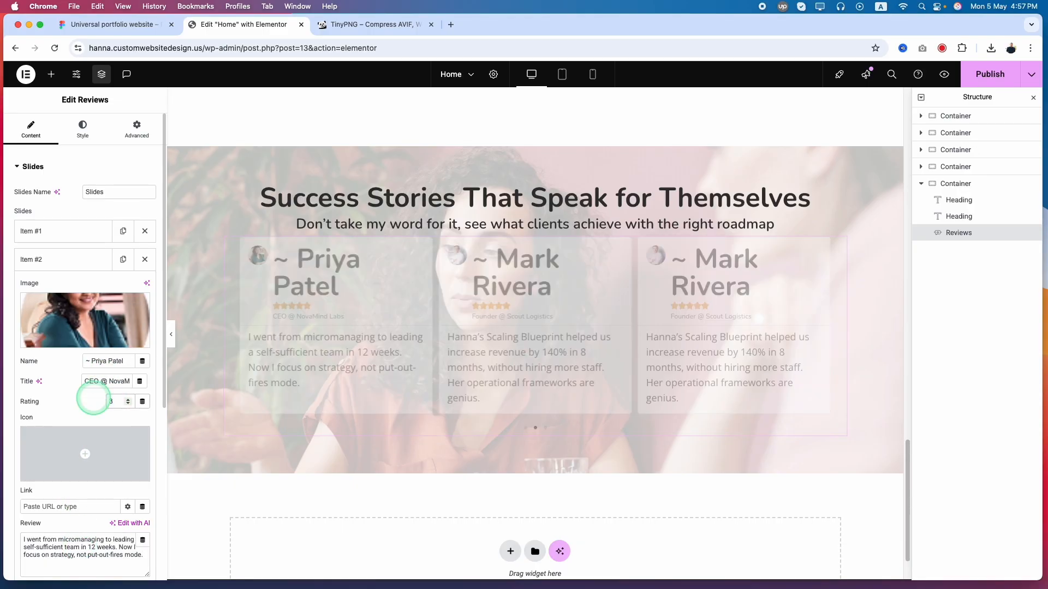
click(301, 307)
drag(117, 404, 92, 410)
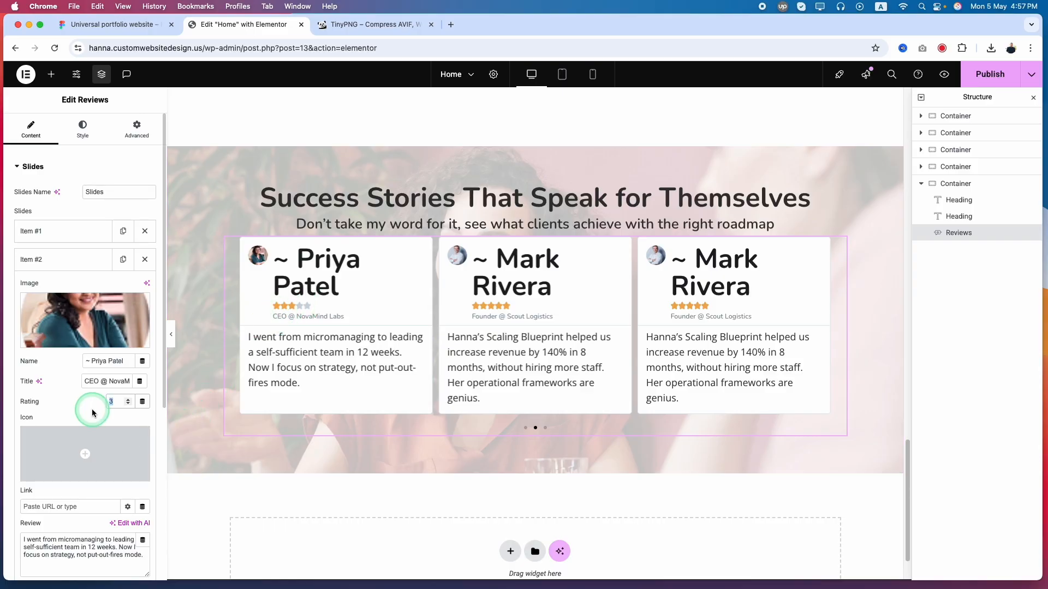
text(5)
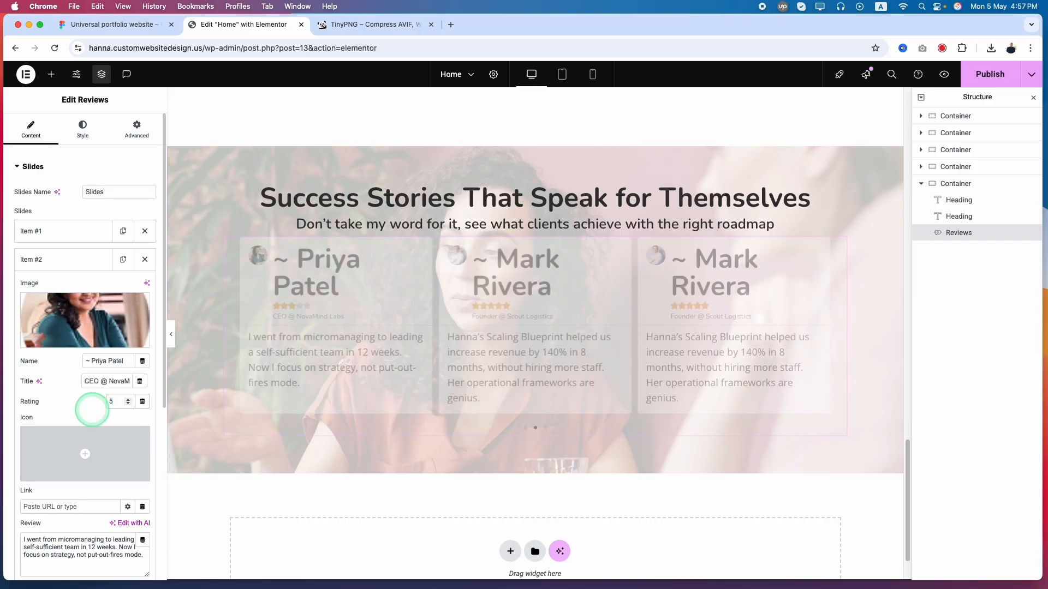
scroll(92, 409, down, 5)
scroll(82, 328, up, 5)
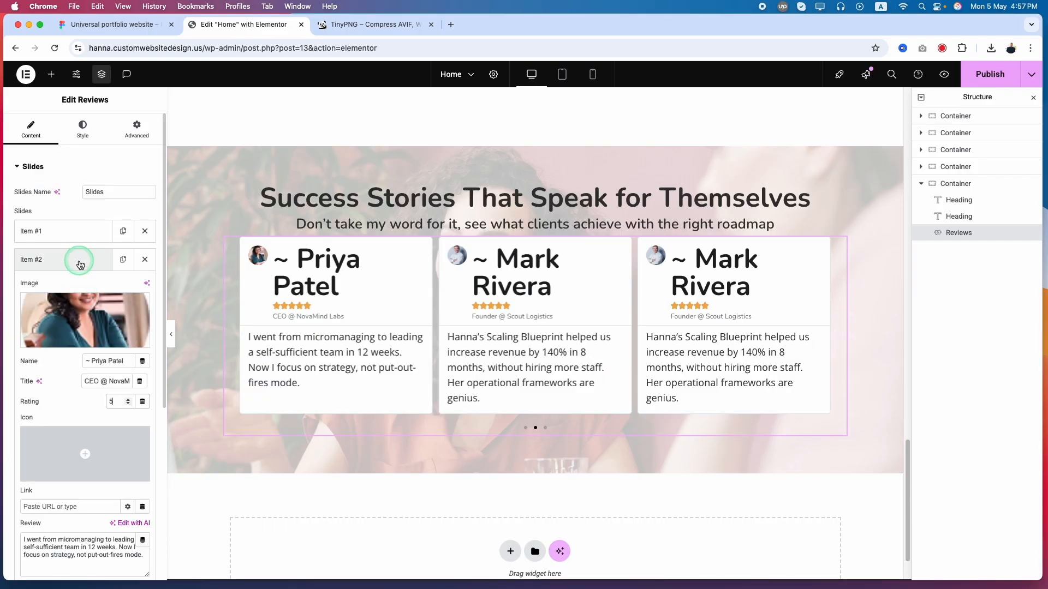
Collapse the second slide and replace the third slide's image with the third client's portrait, giving it the client's name as alt text
click(79, 264)
click(66, 286)
click(82, 355)
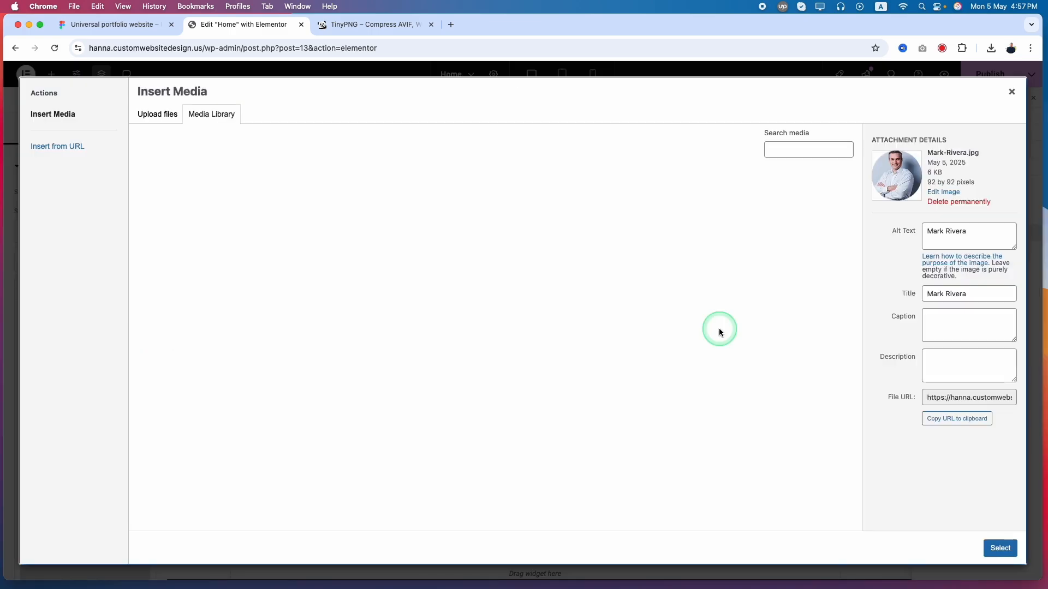
triple_click(950, 306)
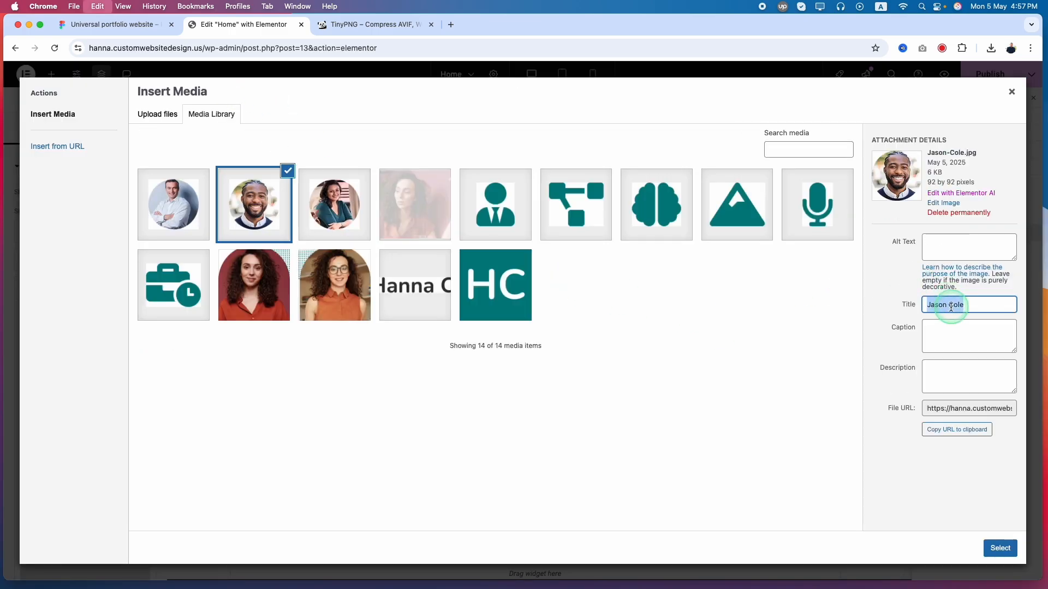
key(super+c)
click(954, 253)
key(super+v)
click(1000, 548)
Replace the third slide's name with the client's name and its title with "Founder @ WildCraft Organics", both copied from the third Figma card
click(114, 25)
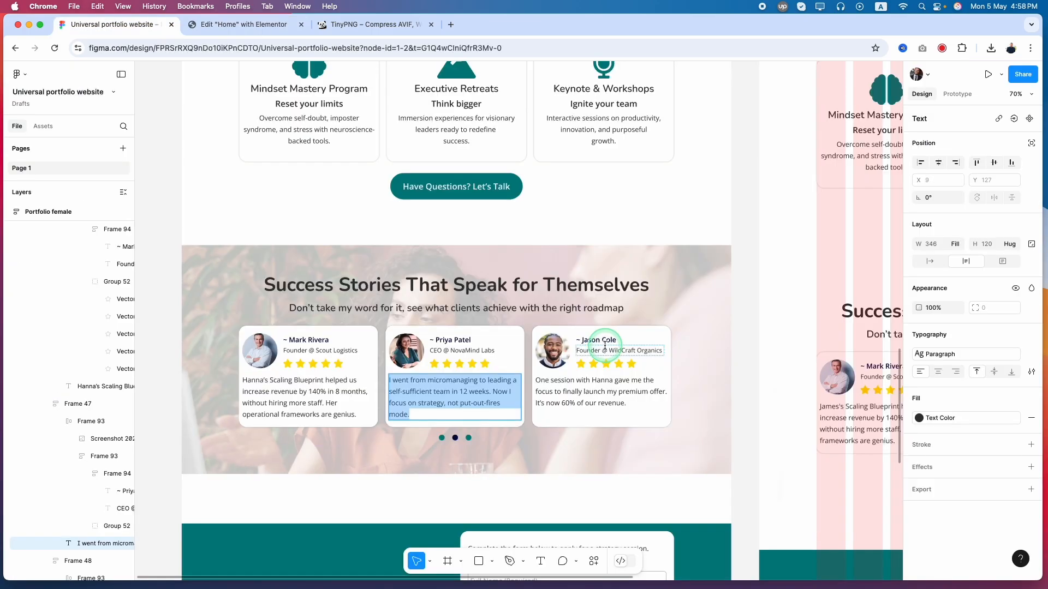
double_click(603, 339)
click(246, 27)
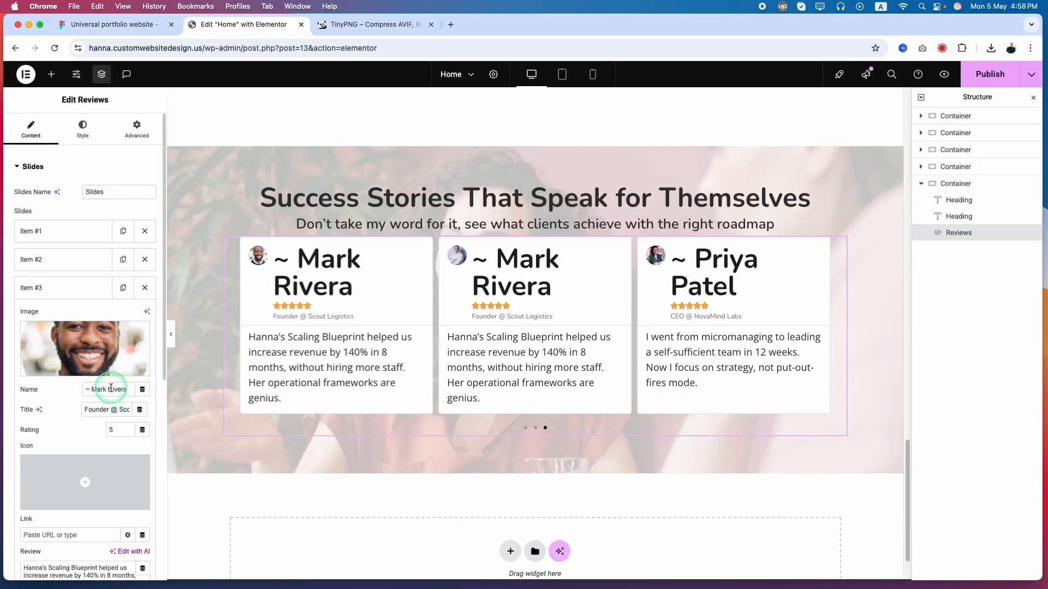
click(113, 25)
double_click(619, 350)
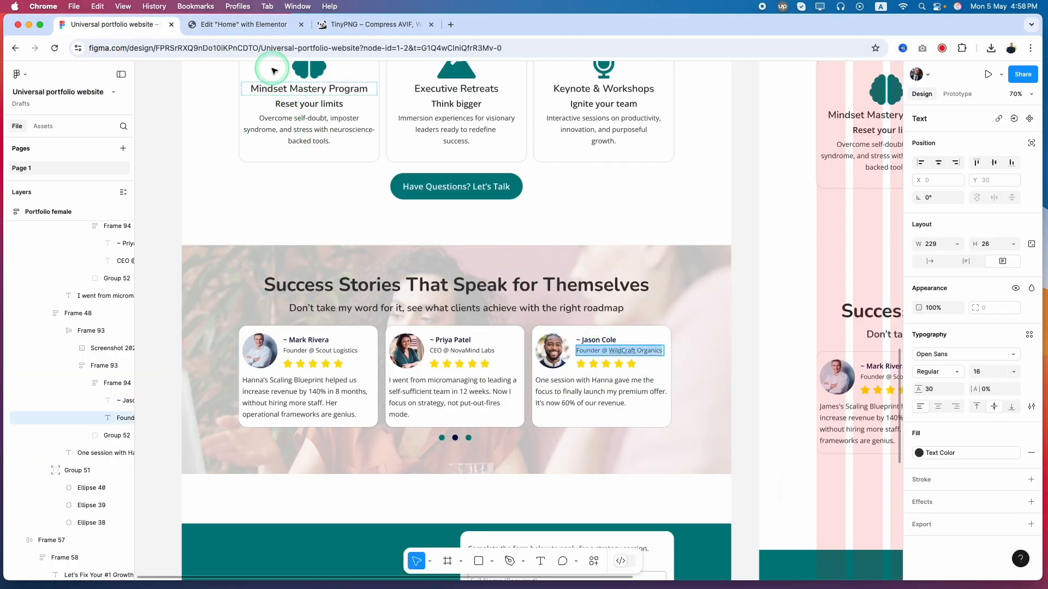
click(252, 36)
triple_click(112, 409)
key(cmd+v)
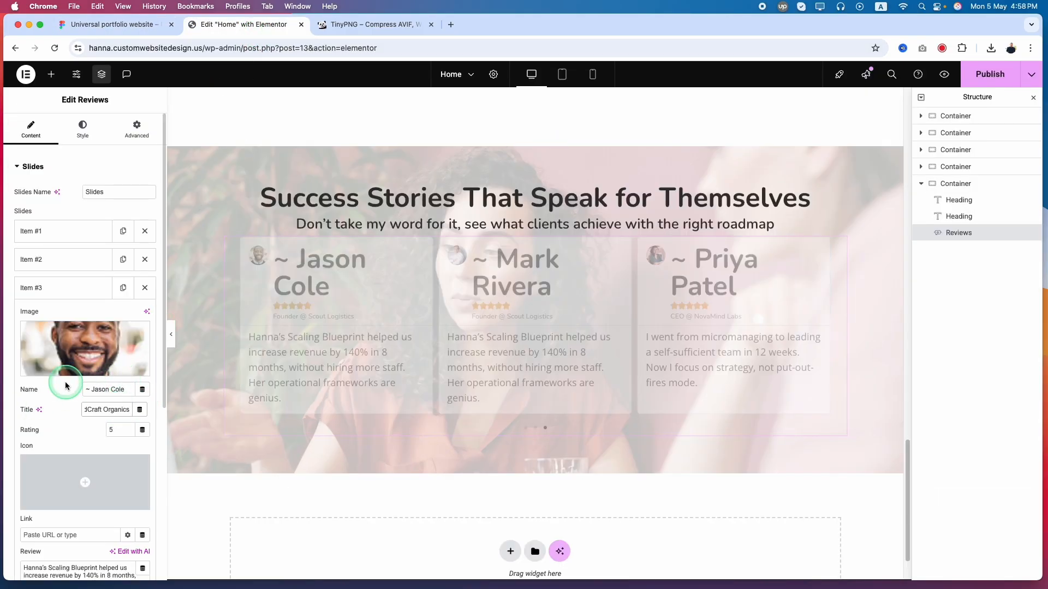
Replace the third slide's review text with the testimonial paragraph copied from the third Figma card and collapse the slide
click(114, 24)
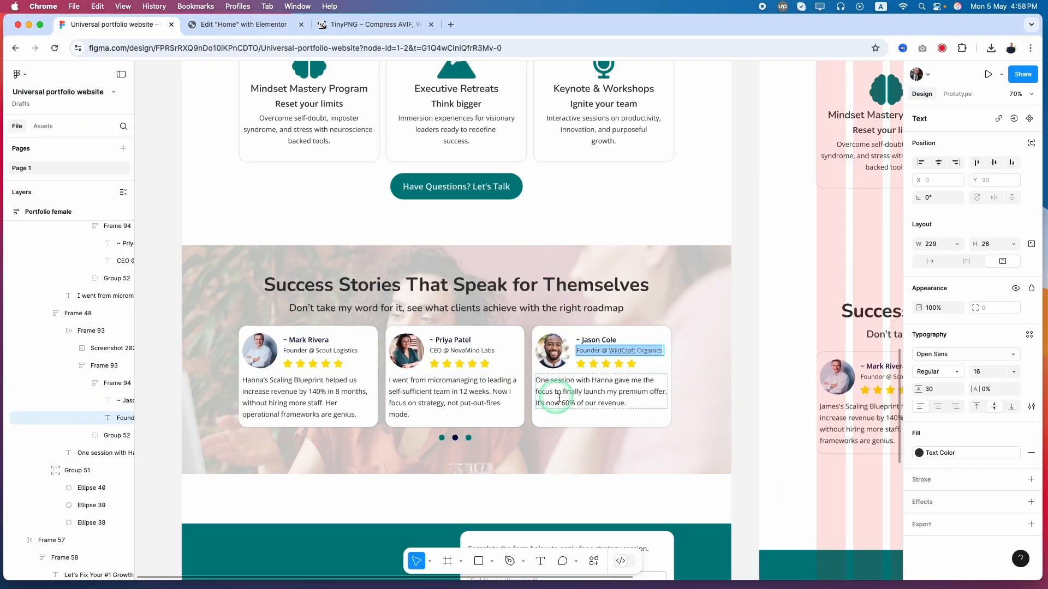
double_click(572, 397)
key(cmd+c)
click(243, 25)
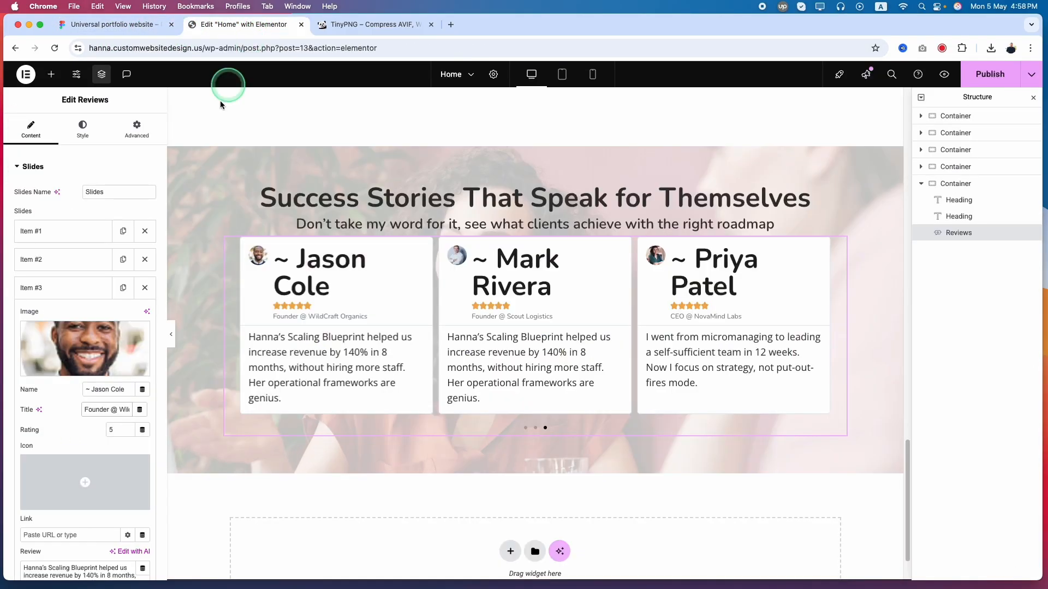
triple_click(74, 307)
key(cmd+v)
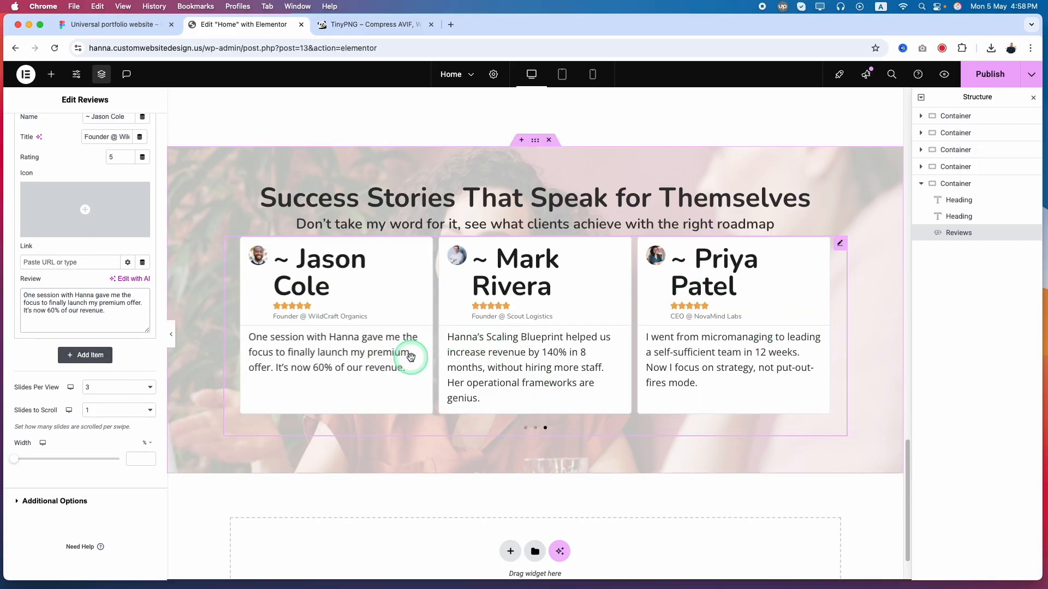
click(752, 326)
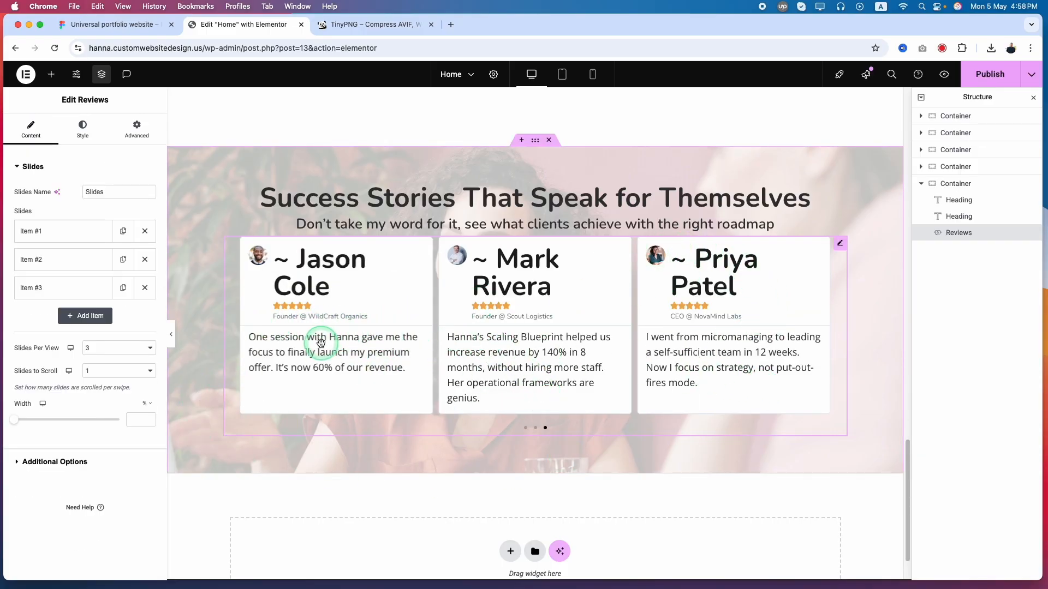
Measure the gap between the Figma testimonial cards and set the carousel's space between slides to 20
click(83, 129)
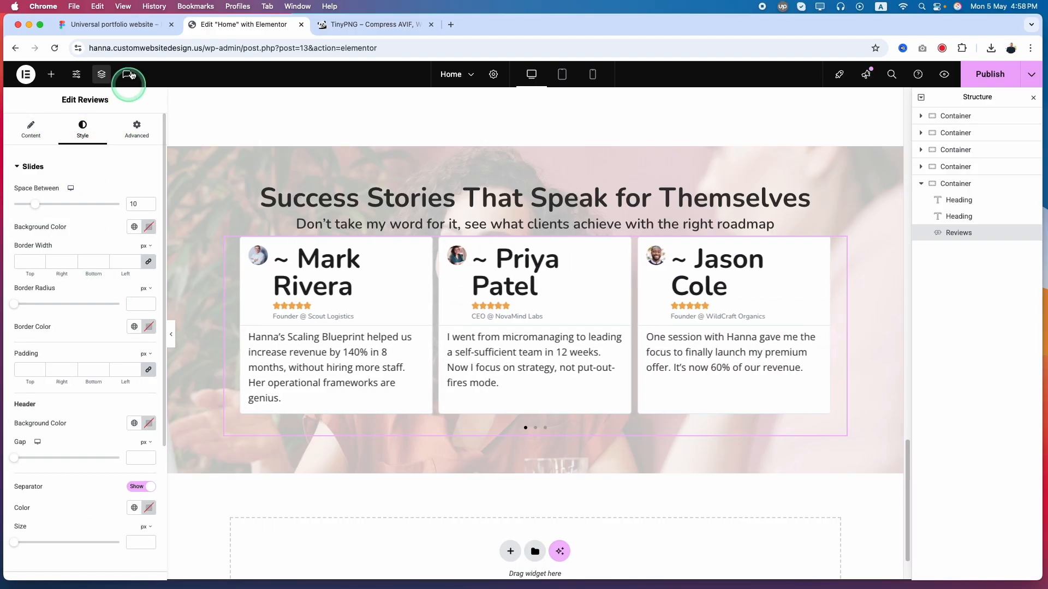
click(109, 24)
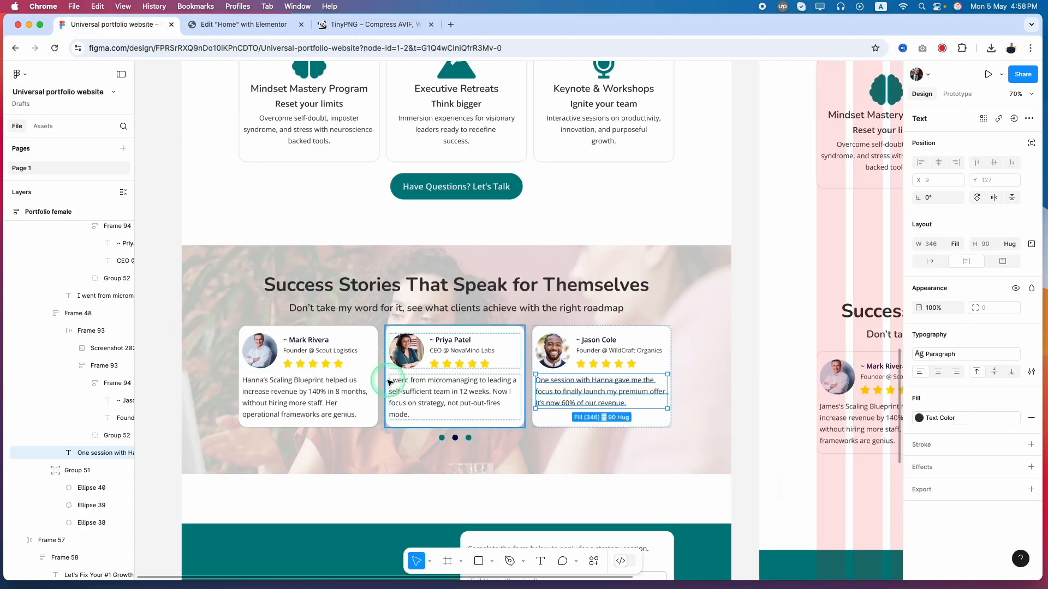
click(364, 370)
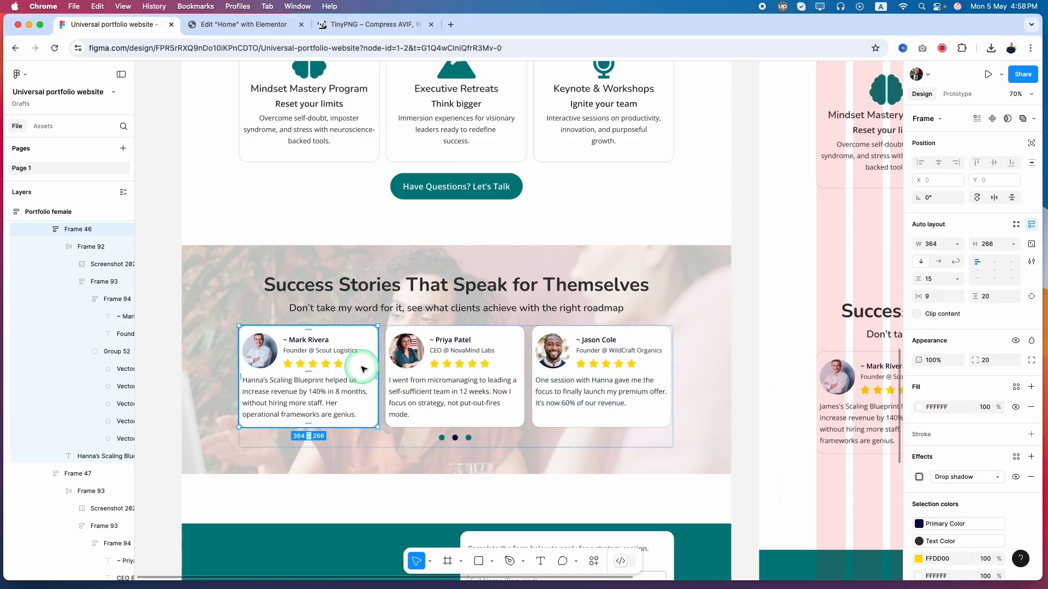
key(alt)
key(alt)
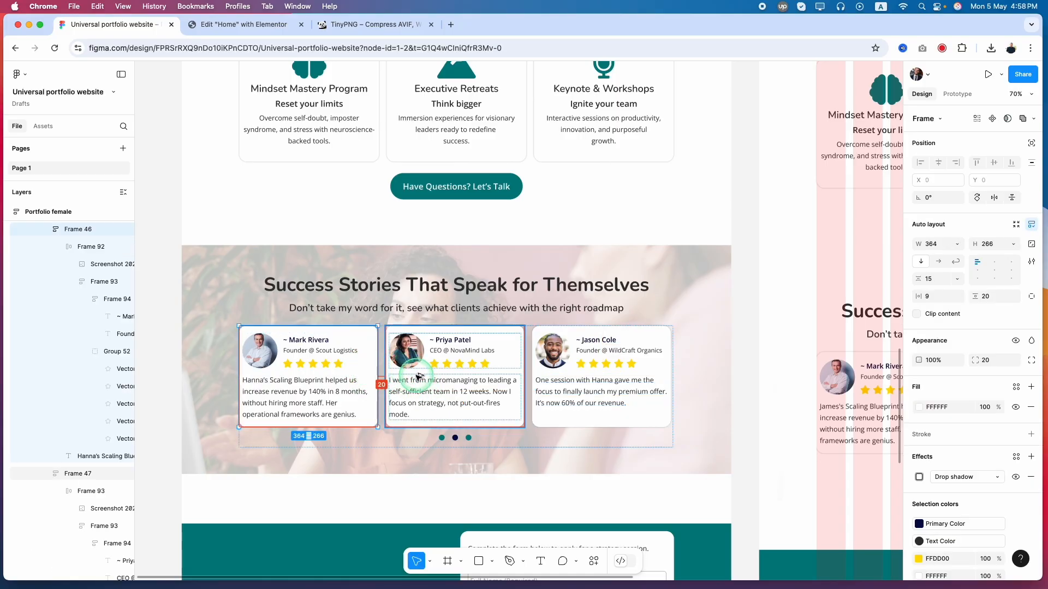
click(244, 24)
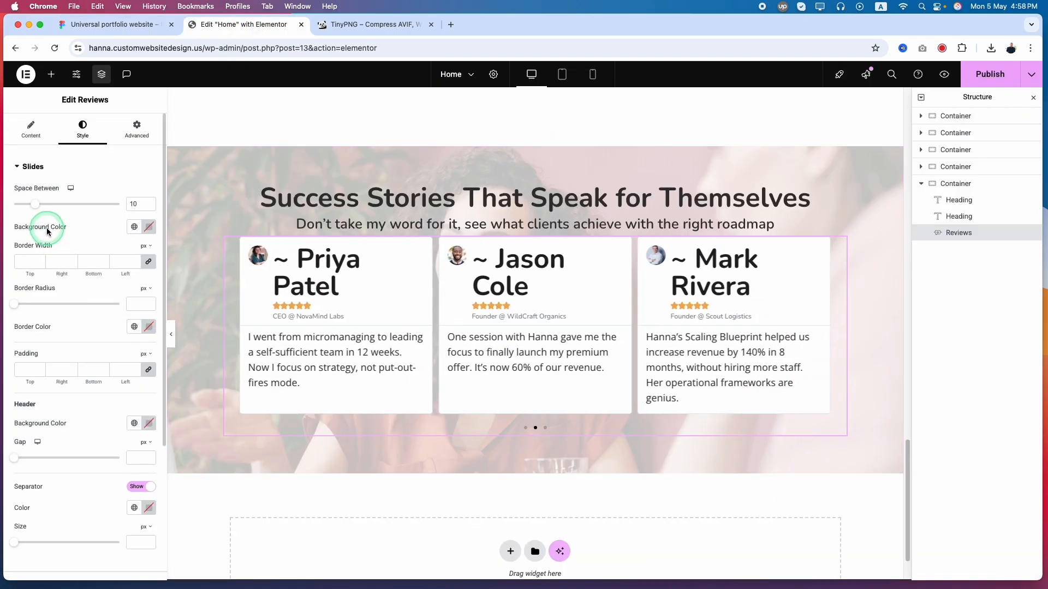
text(20)
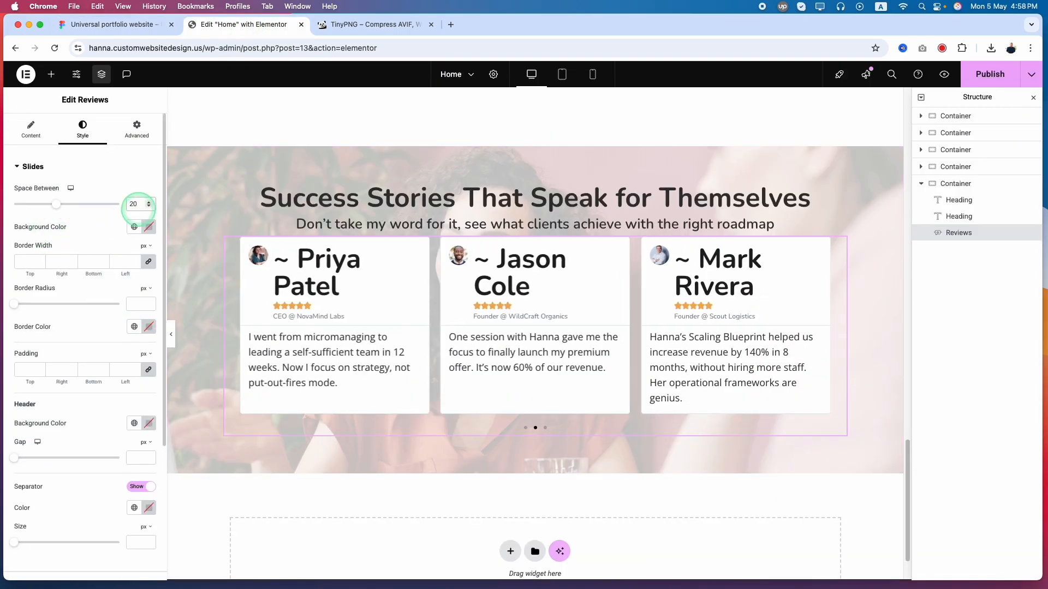
Set the slides' border width to 0 px on all sides and their border radius to 20 px, matching the Figma card
click(147, 264)
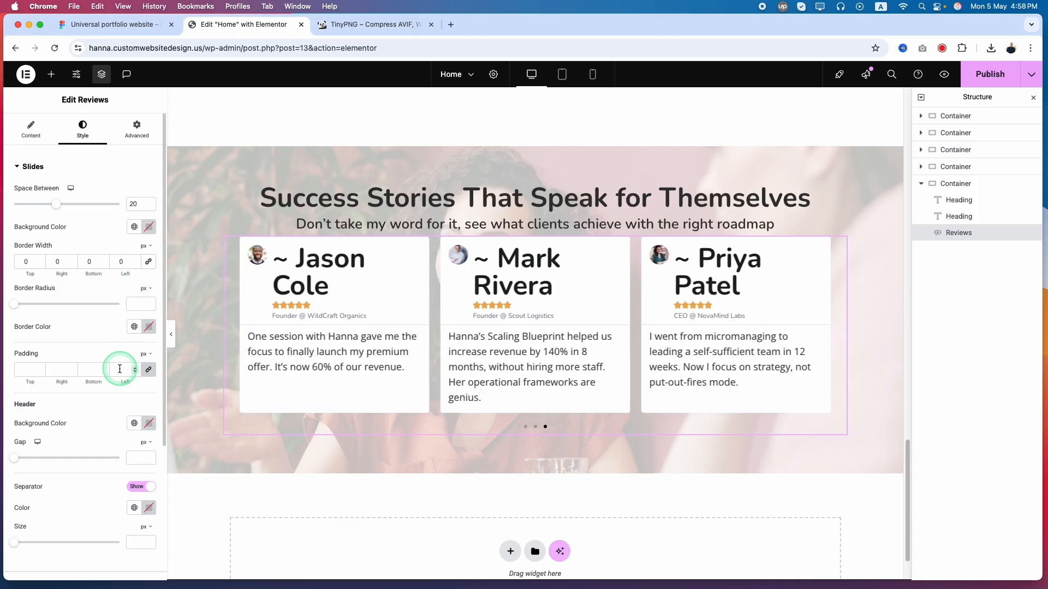
click(119, 23)
click(343, 365)
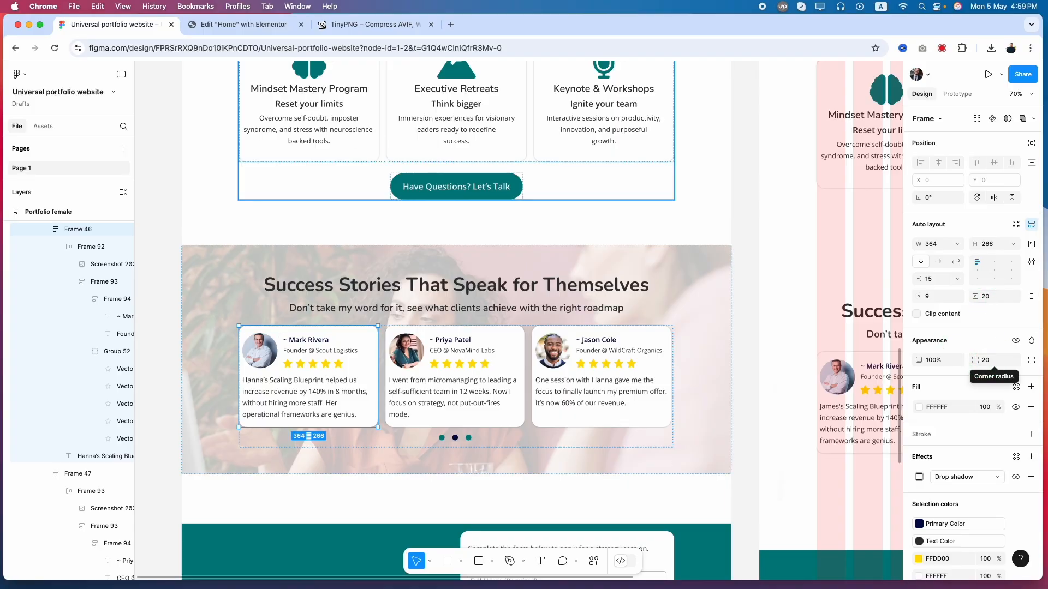
click(243, 24)
click(123, 26)
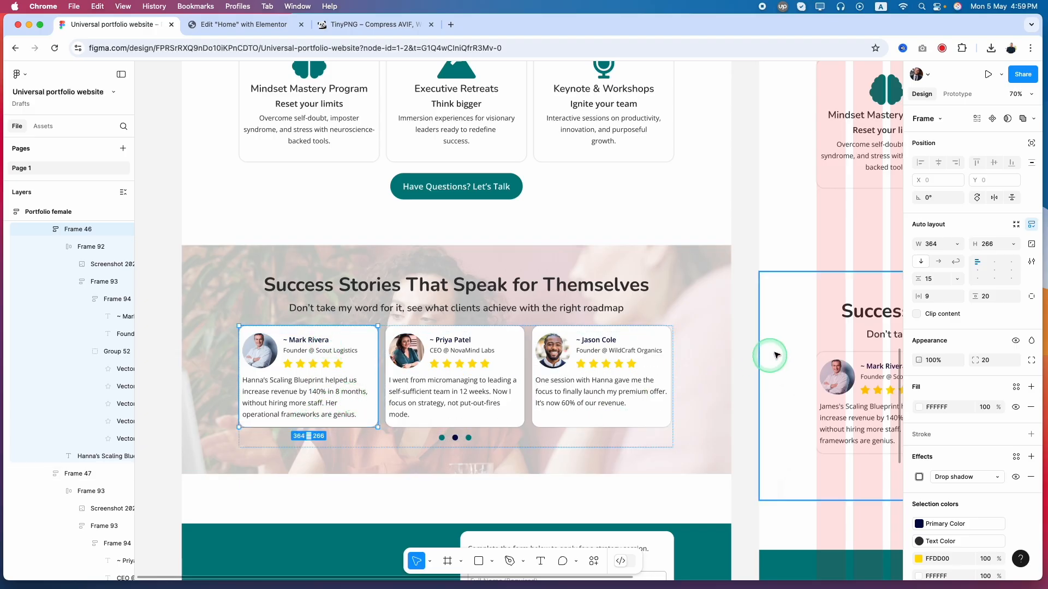
click(264, 38)
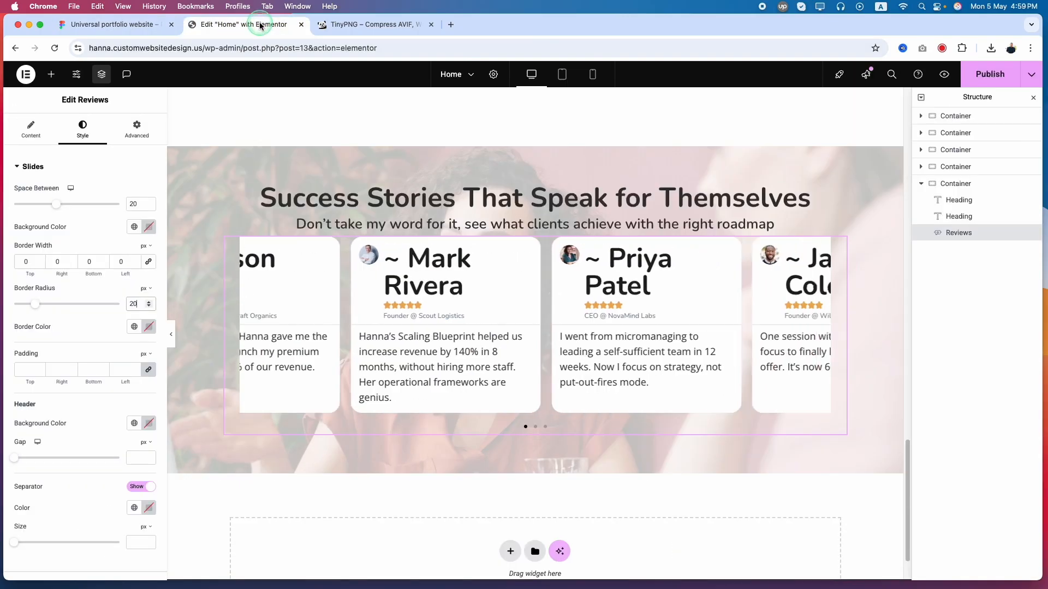
Unlink the slides' padding values and set 20 px for top and bottom and 9 px for right and left
click(148, 371)
click(27, 371)
key(super+a)
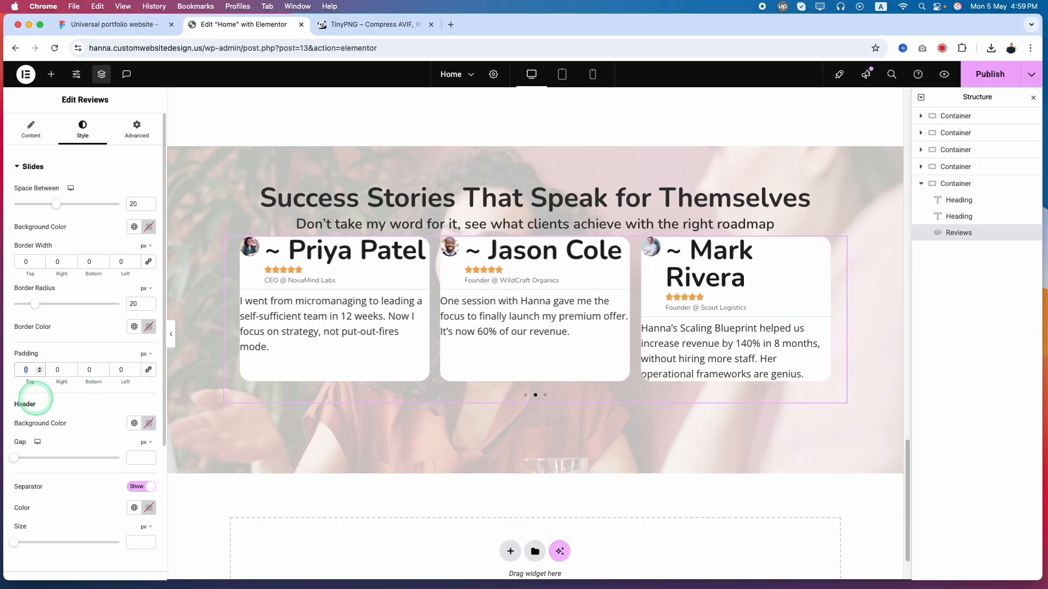
text(20)
key(Tab)
text(9)
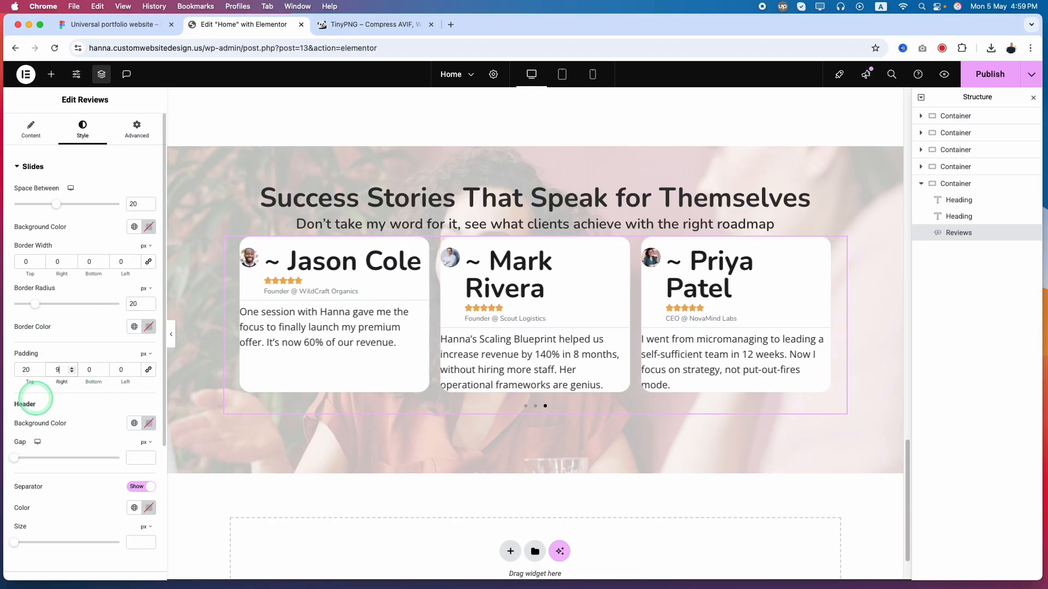
text(20)
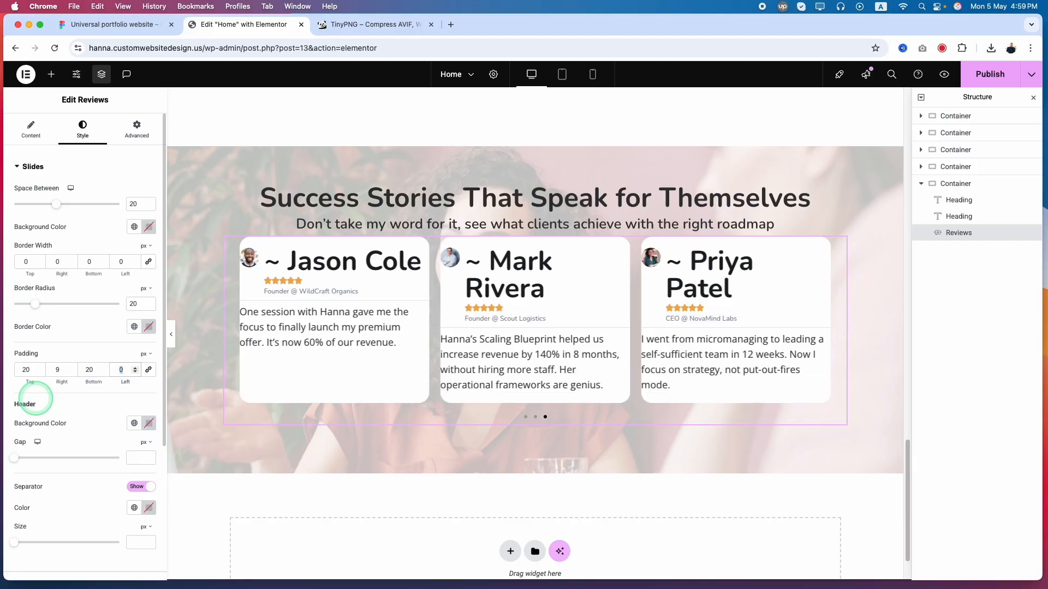
text(9)
Try the teal global color on the slide headers' background and replace it with the white global color
scroll(86, 428, down, 5)
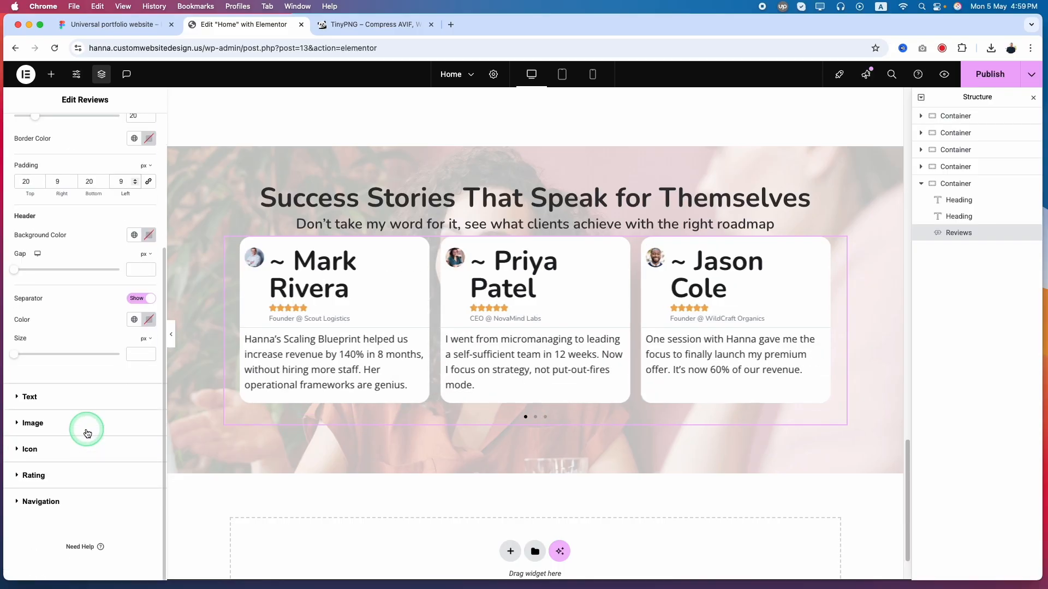
click(133, 242)
click(65, 292)
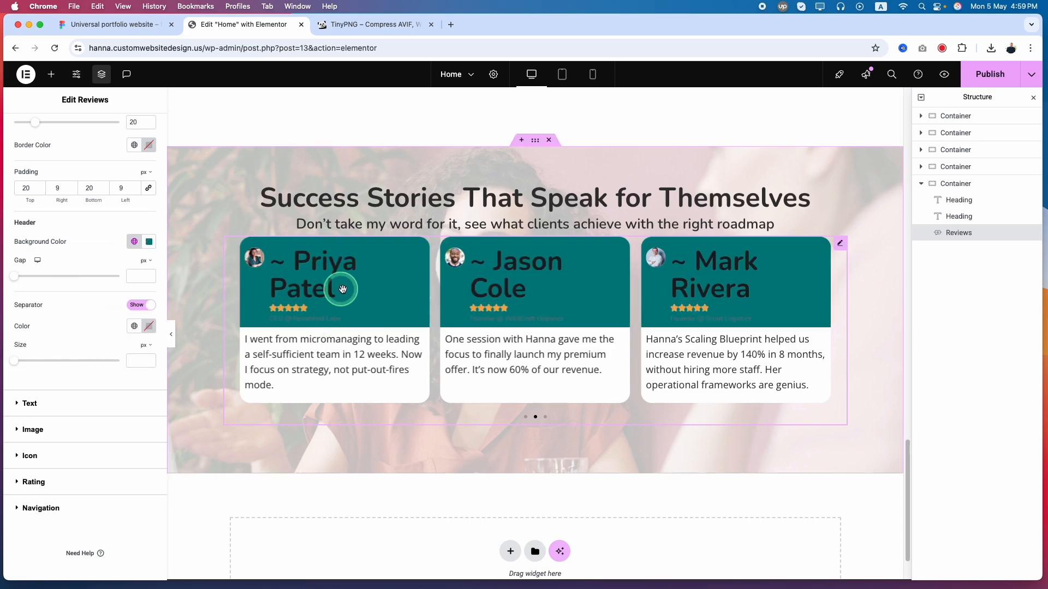
click(134, 241)
click(70, 318)
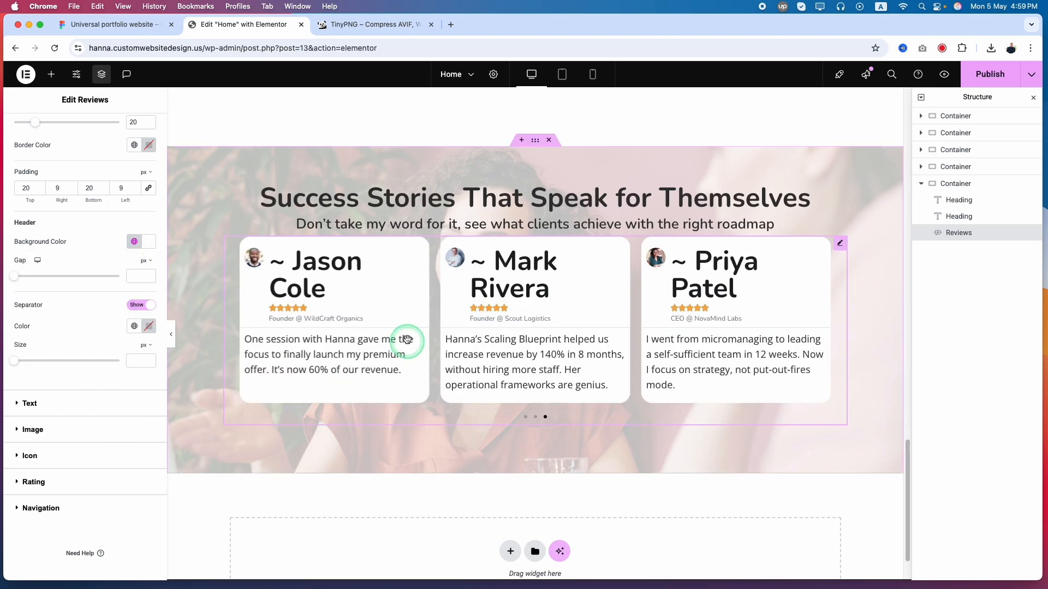
Hide the slide header separator and apply the Text Color global color to the reviewer names
click(139, 307)
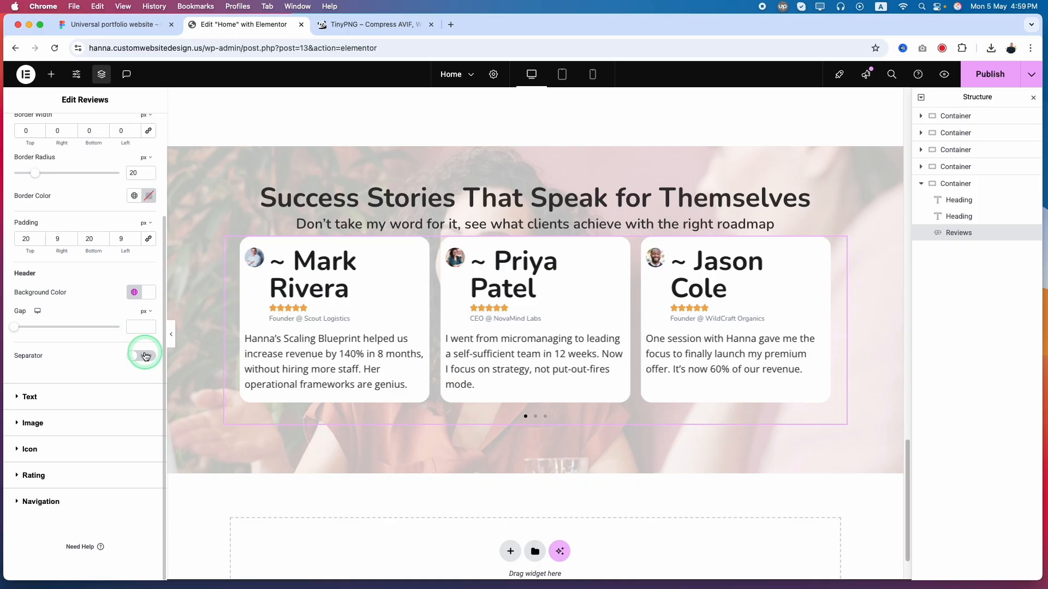
click(50, 404)
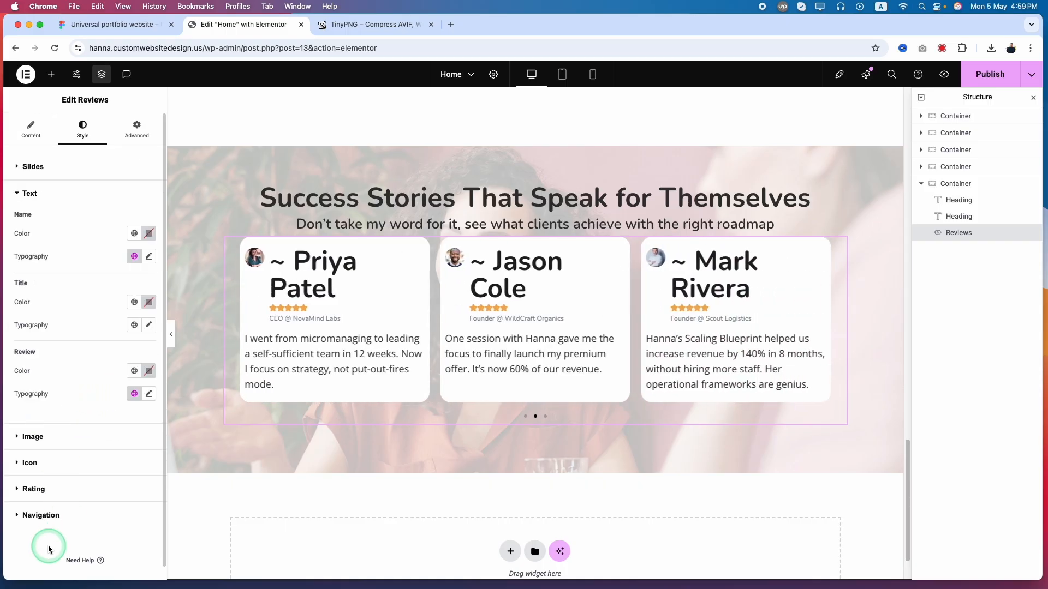
click(133, 233)
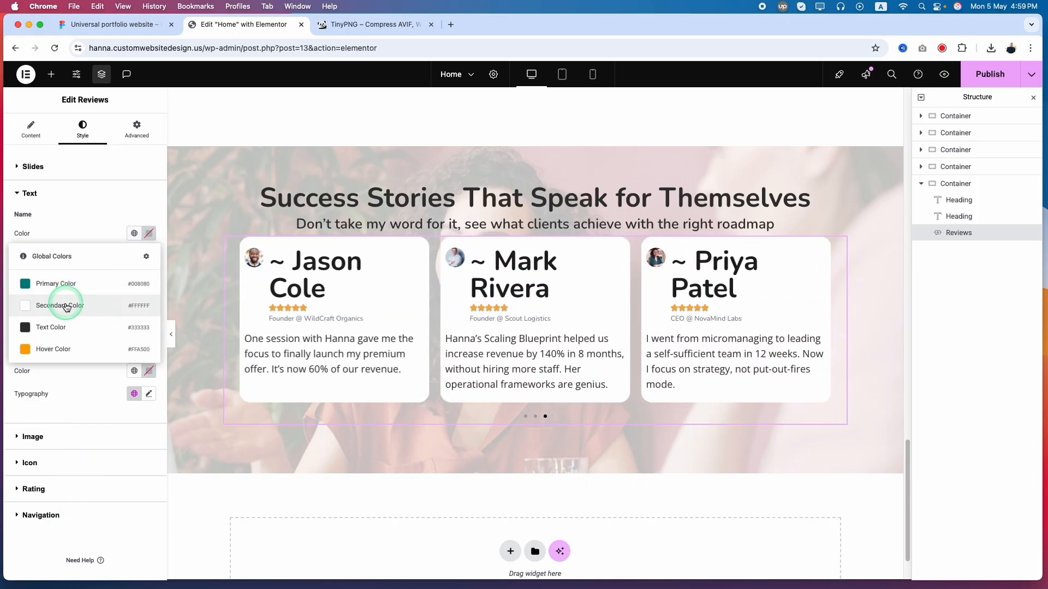
click(67, 324)
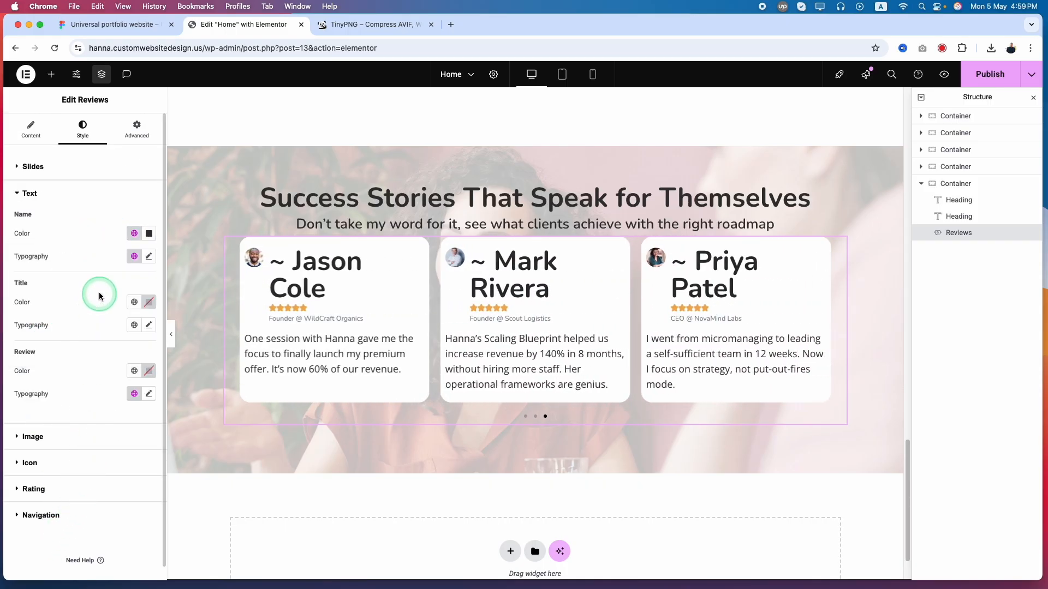
Try the Sub Header global font on the reviewer names, check the name's text style in Figma, and apply the Paragraphs global font instead
click(140, 256)
click(90, 345)
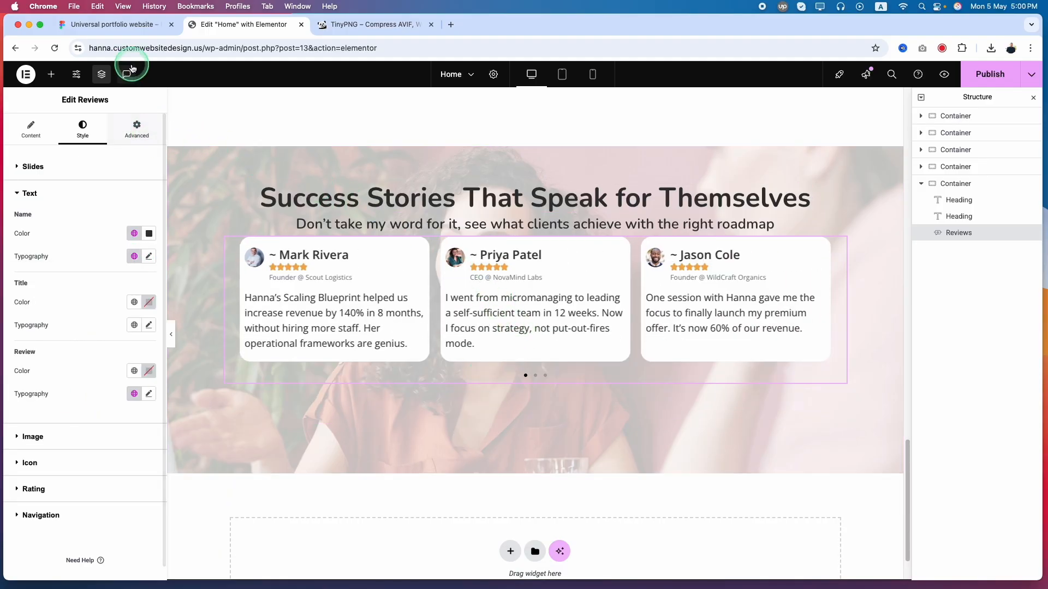
click(109, 24)
click(306, 340)
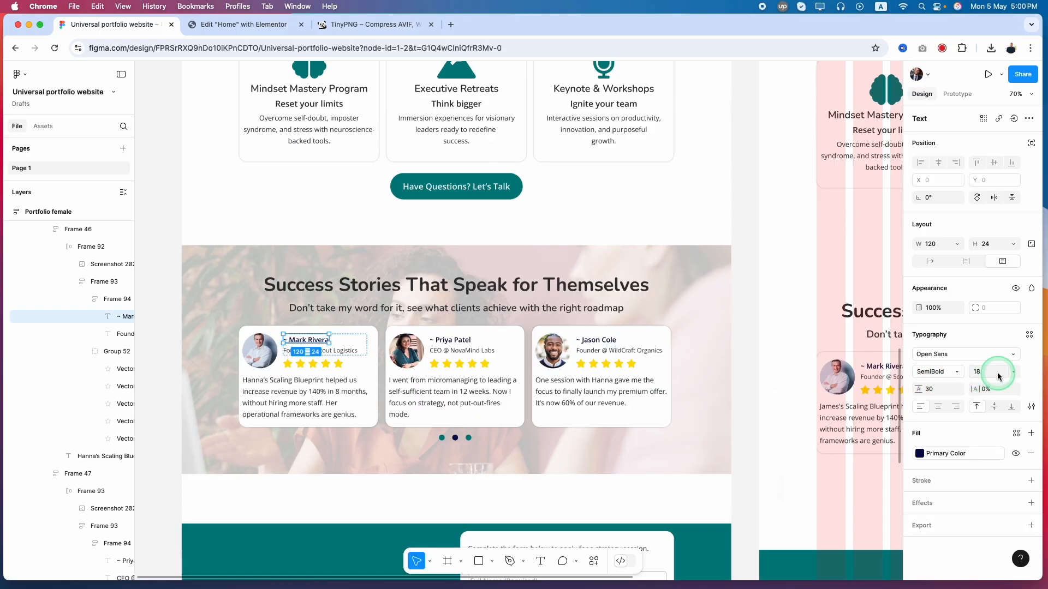
key(ctrl+Tab)
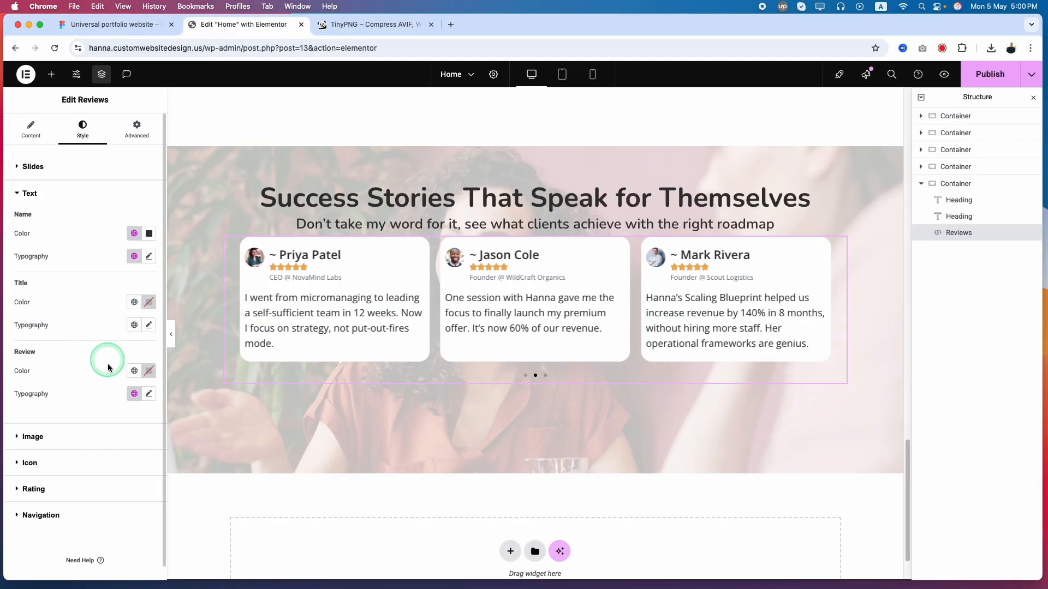
click(70, 376)
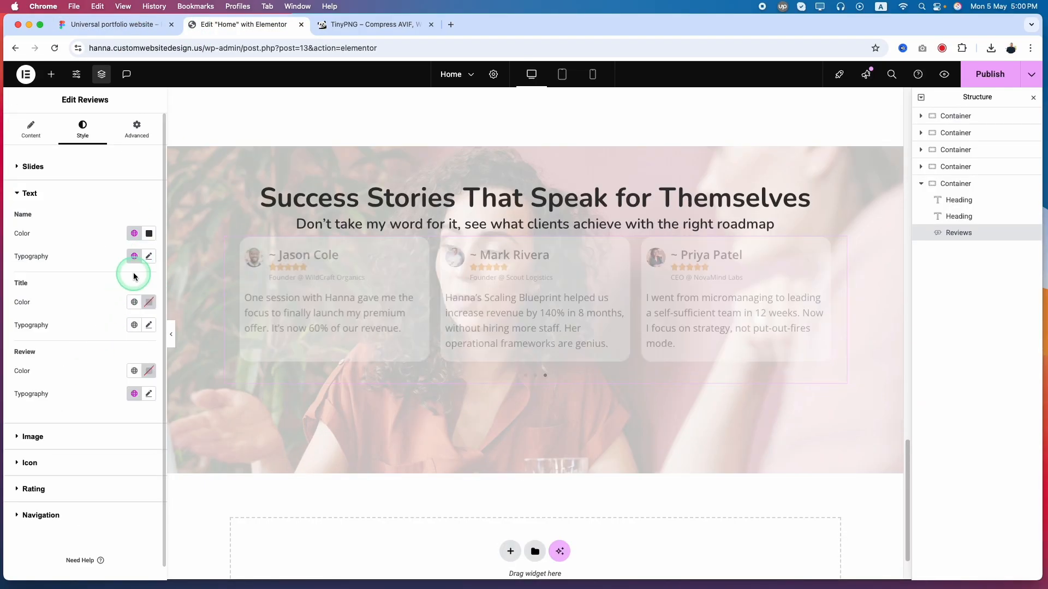
Set the reviewer names' font weight to 600 (Semi Bold) and line height to 30 px, matching the Figma name text
click(149, 257)
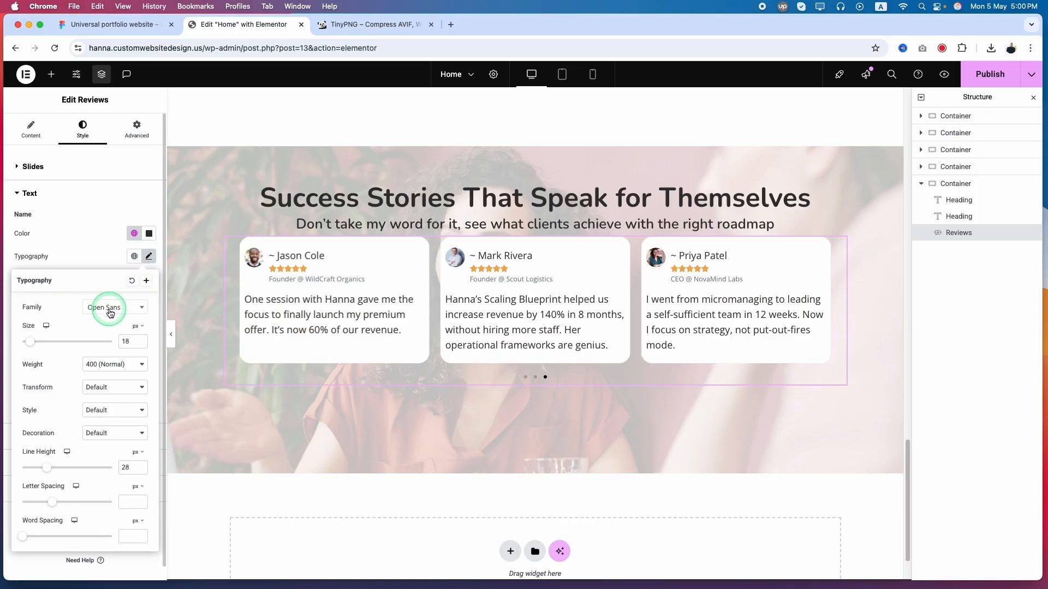
click(109, 366)
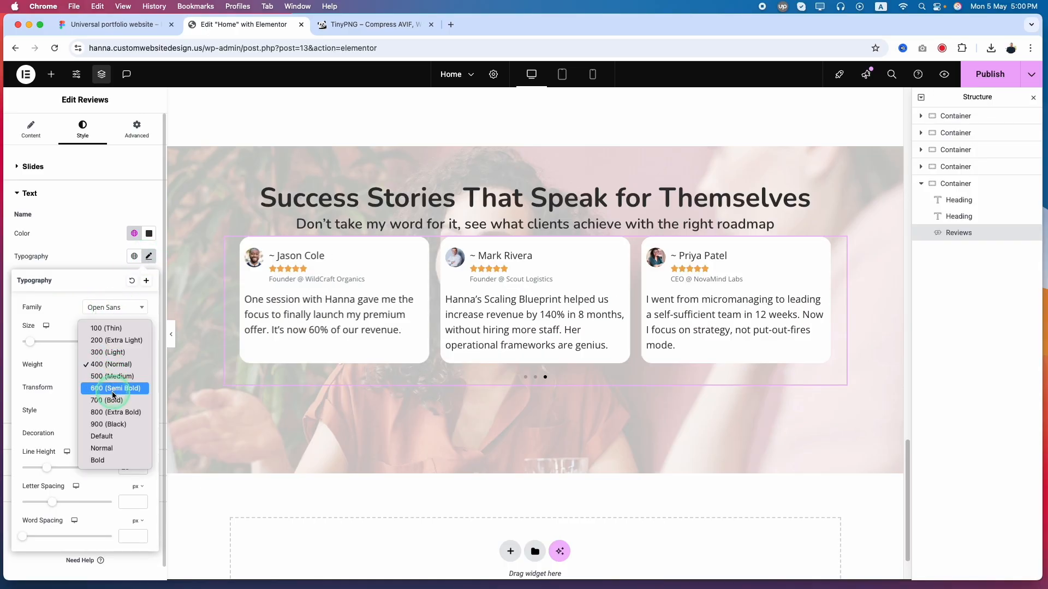
click(118, 385)
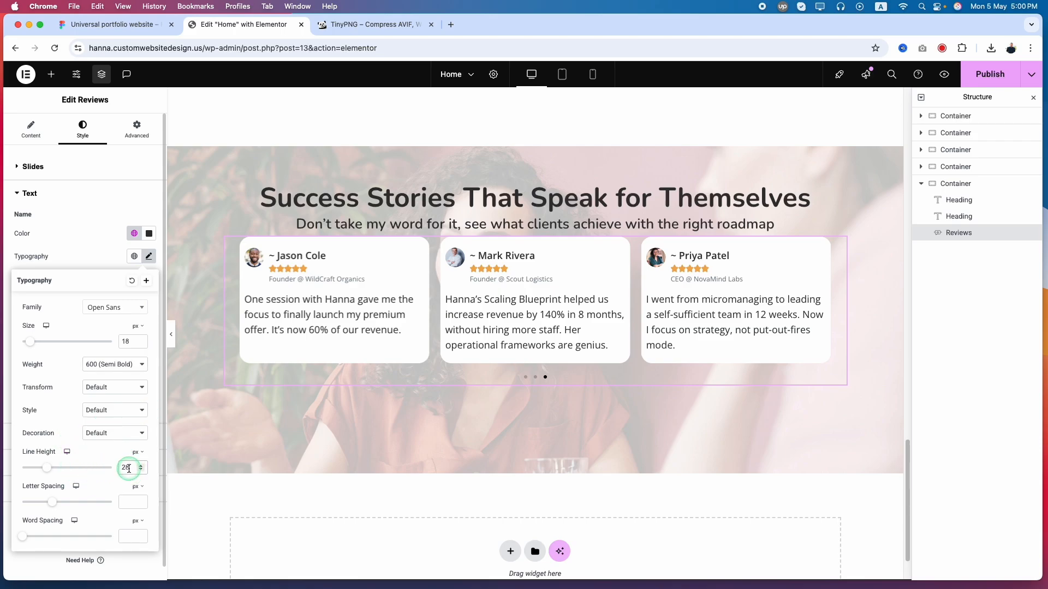
click(115, 24)
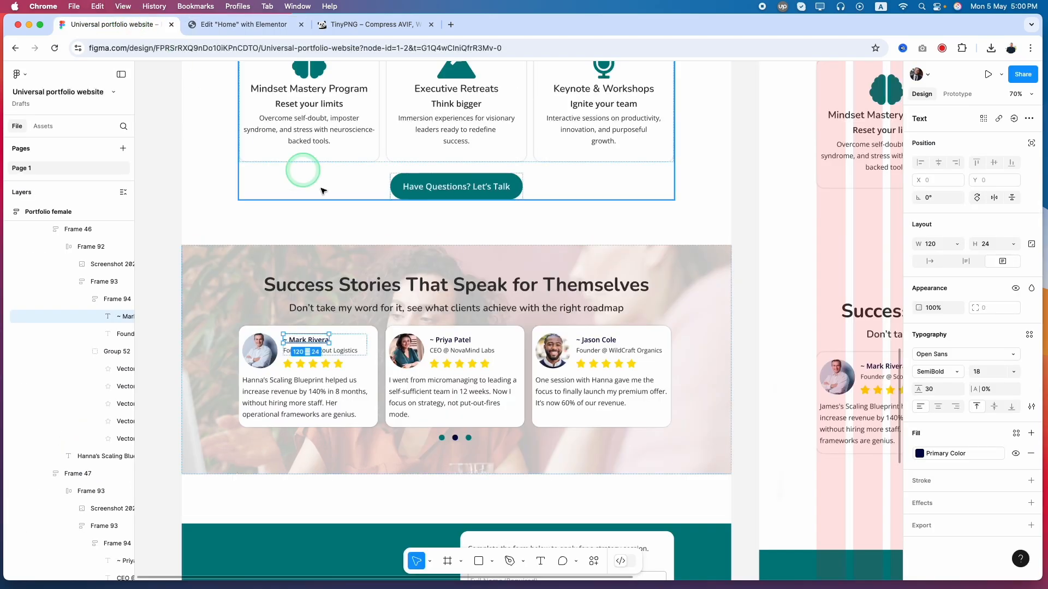
click(237, 24)
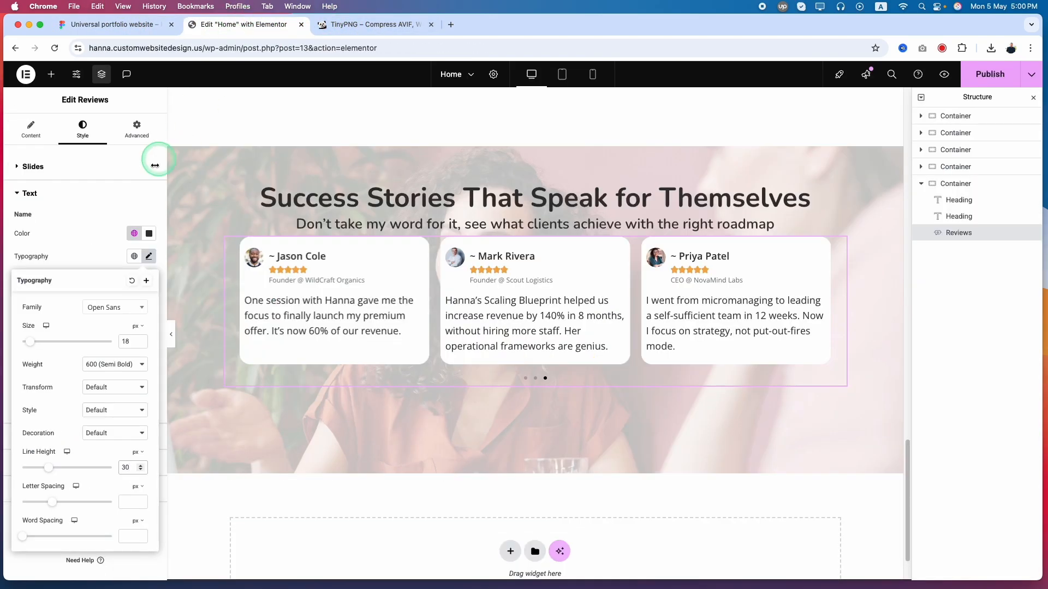
click(75, 240)
click(35, 304)
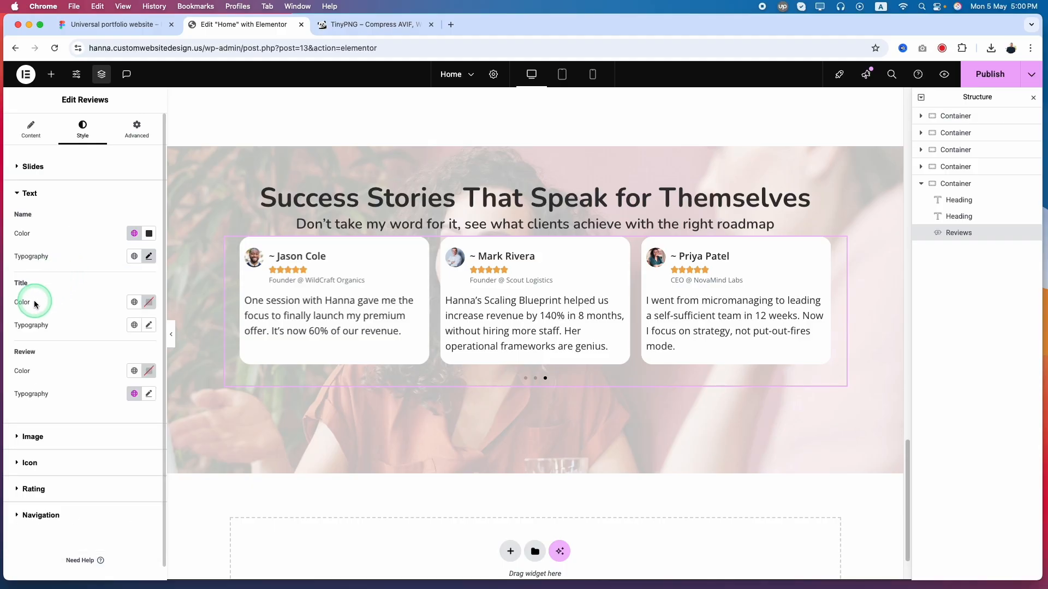
Apply the Text Color global color and the Paragraphs global font to the reviewer titles, checking the title's text style in Figma
click(134, 302)
click(57, 400)
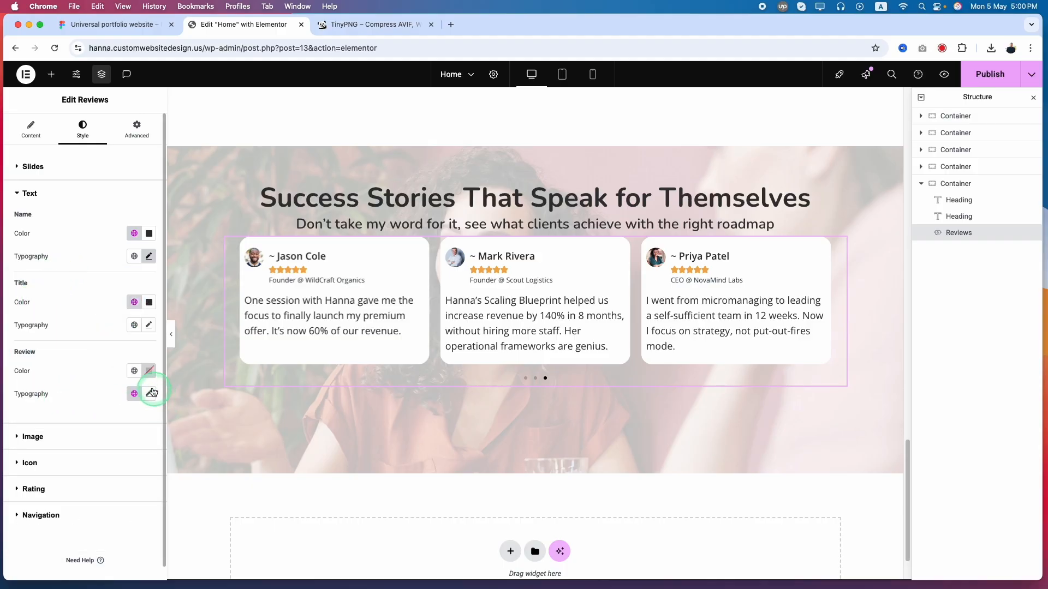
click(112, 24)
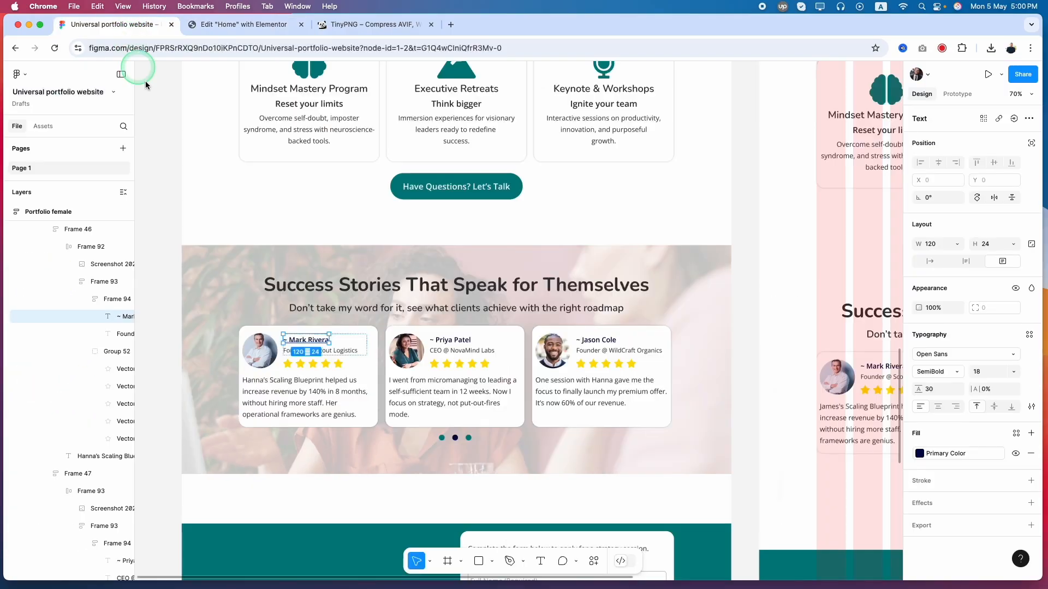
click(331, 345)
double_click(330, 349)
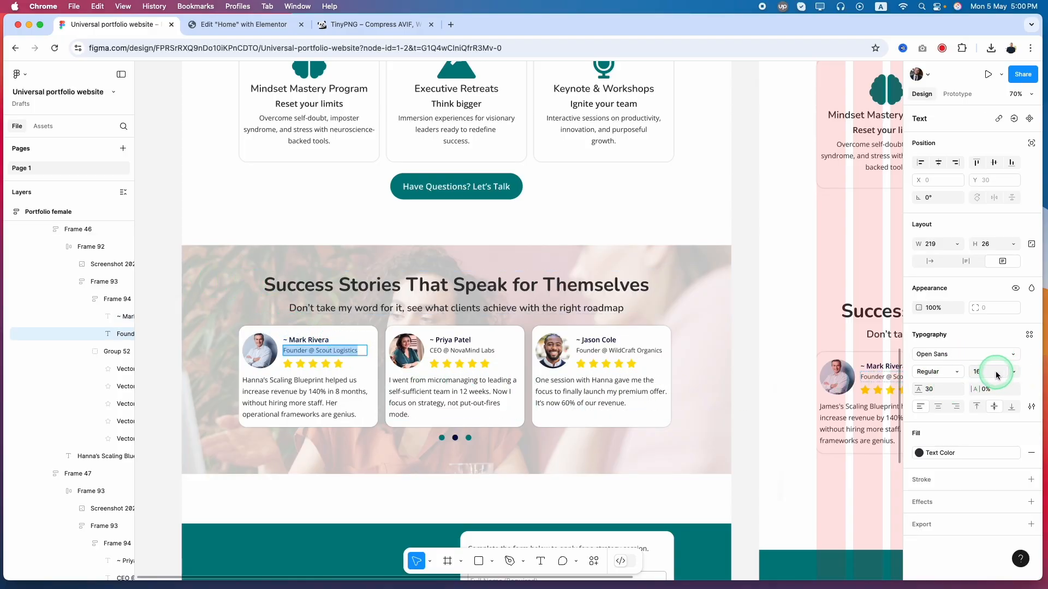
key(ctrl+Tab)
click(131, 328)
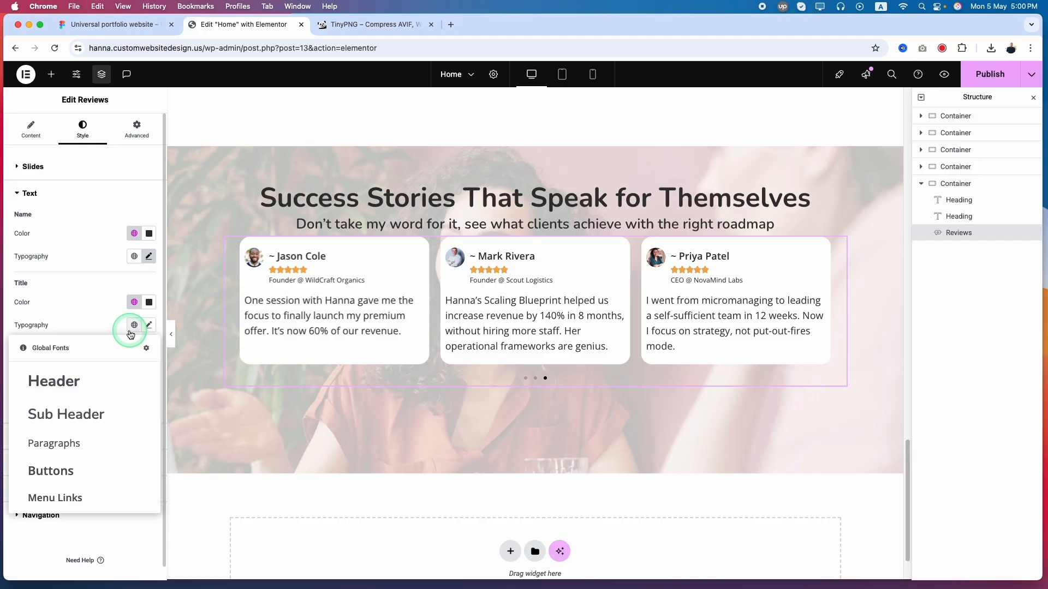
click(67, 443)
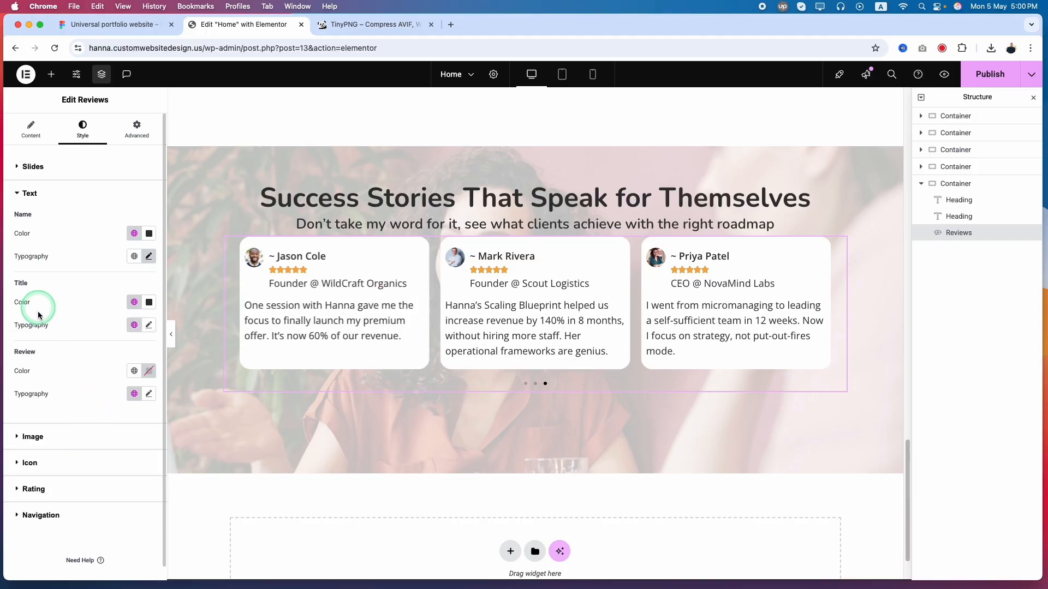
Set the reviewer titles' font size to 16 px and line height to 30 px, keeping the 400 (Normal) weight
click(148, 327)
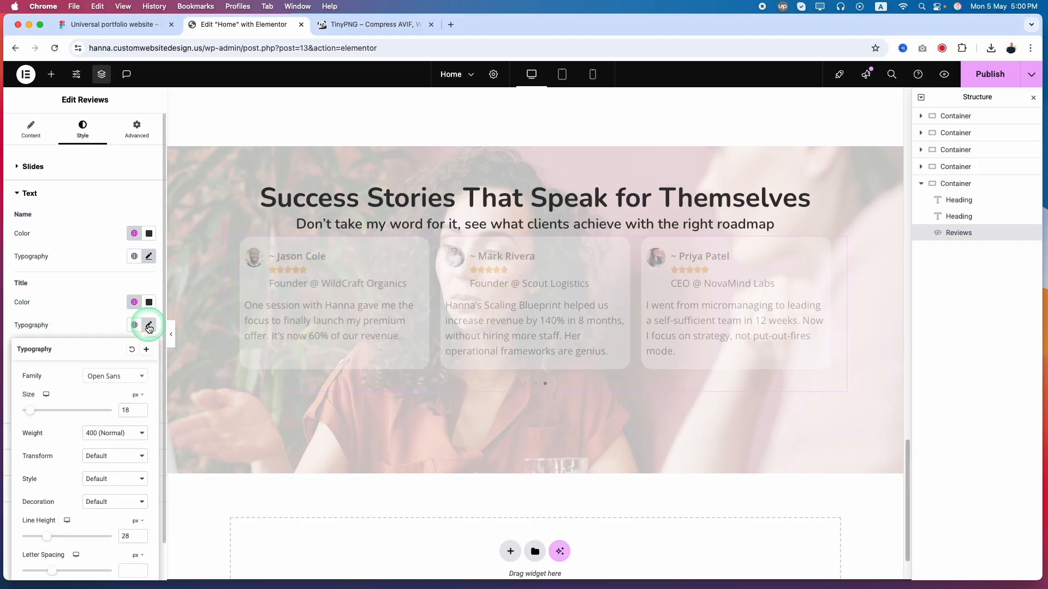
double_click(126, 410)
text(16)
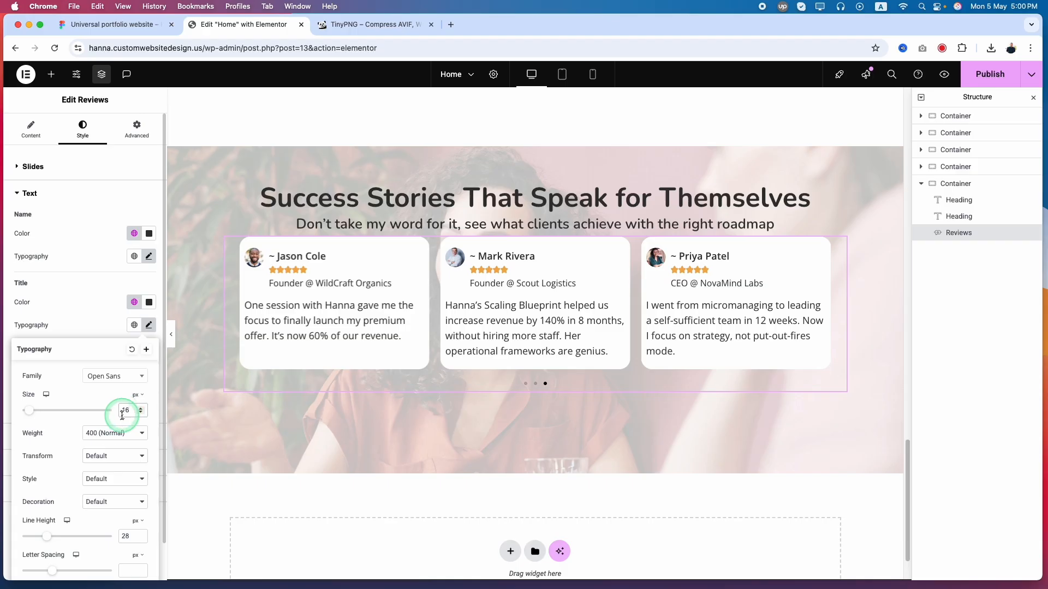
click(102, 434)
click(104, 433)
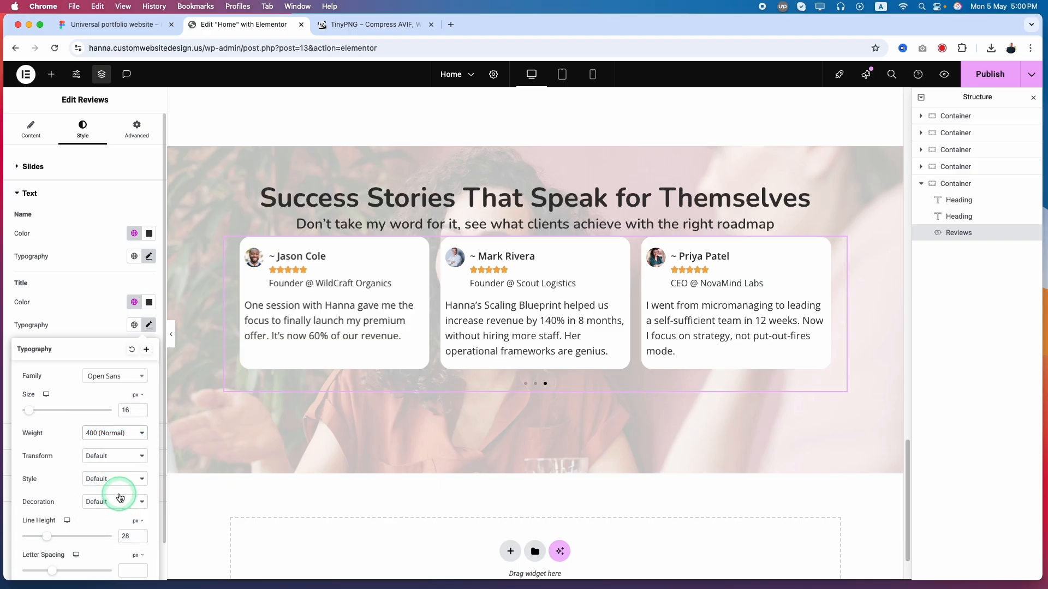
text(30)
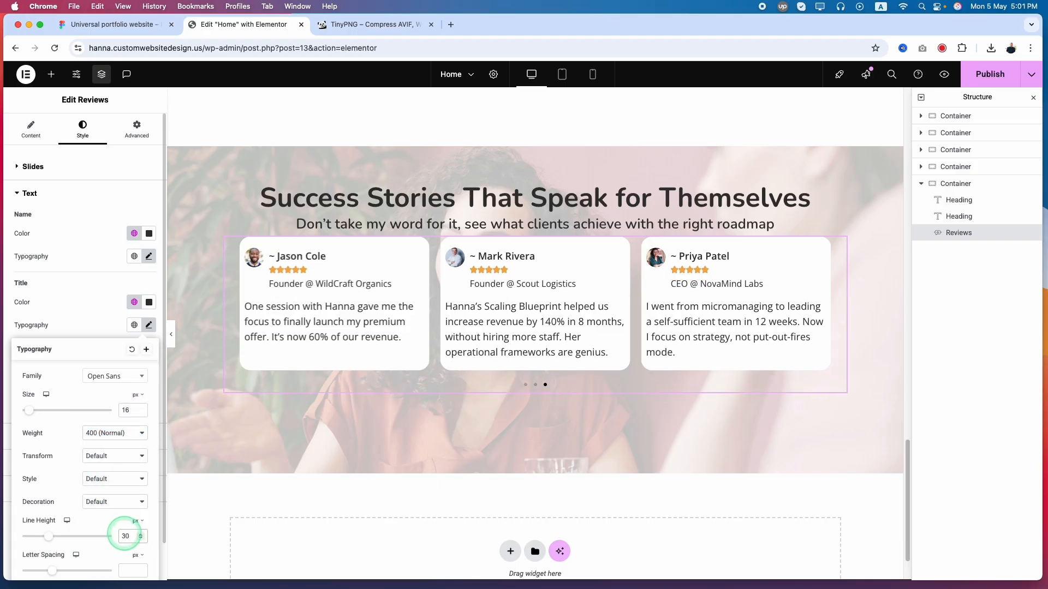
click(102, 322)
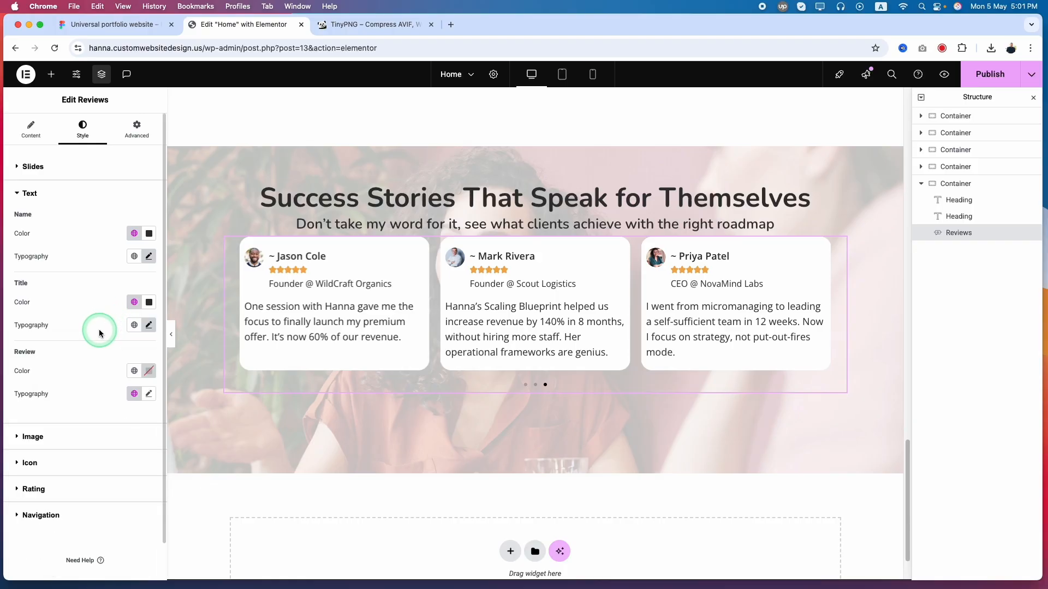
Check the avatar dimensions in Figma and set the review image size to 92 px
click(39, 442)
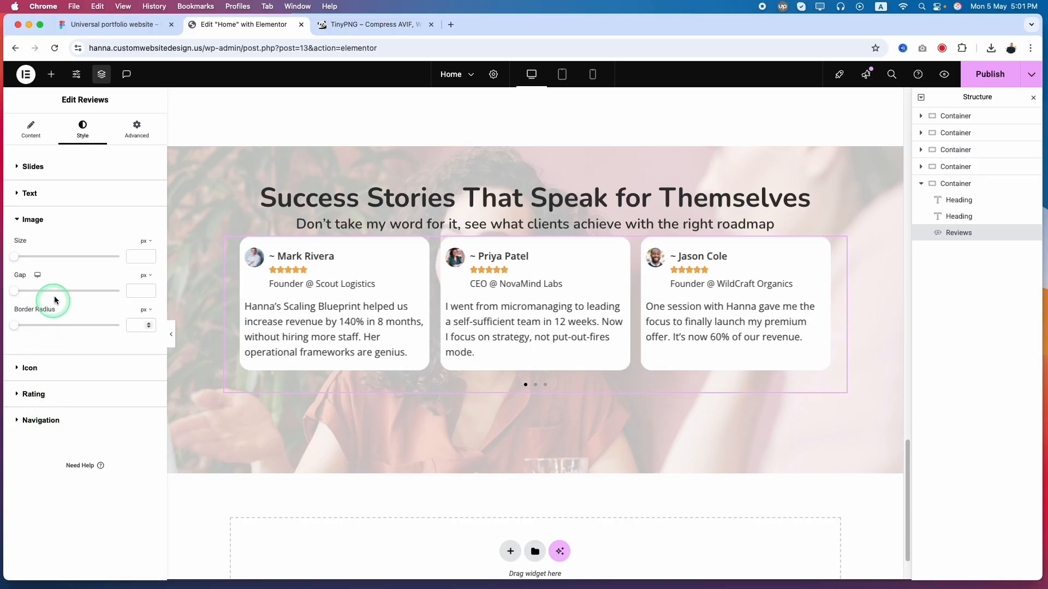
click(95, 25)
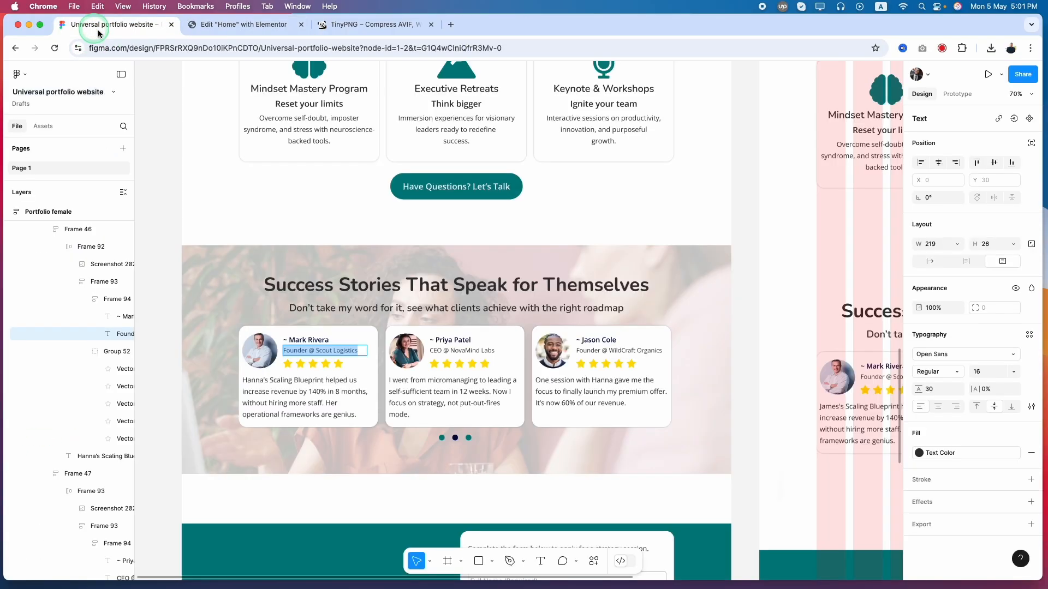
click(249, 343)
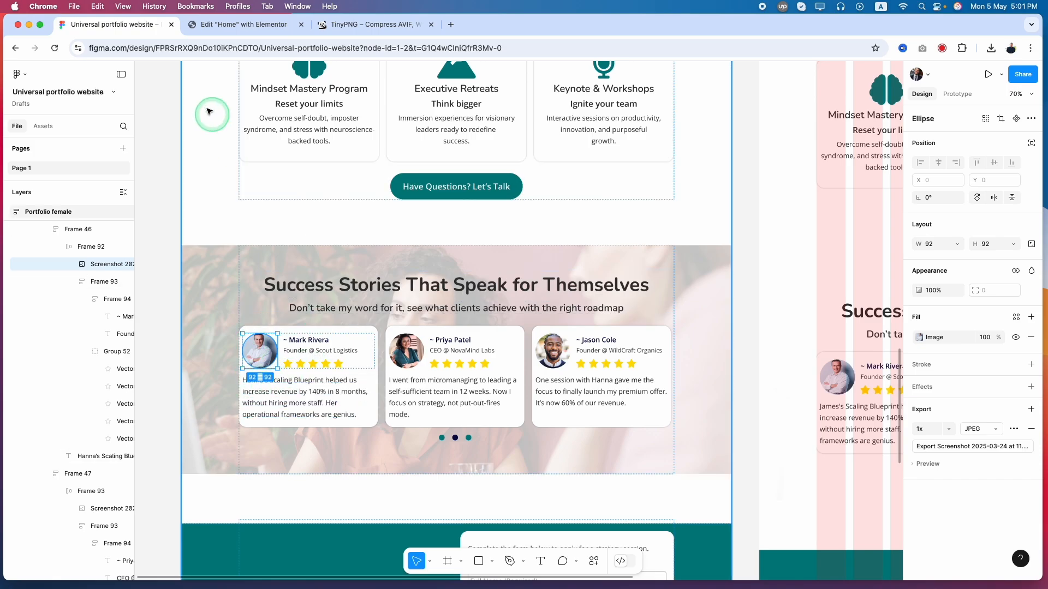
click(401, 358)
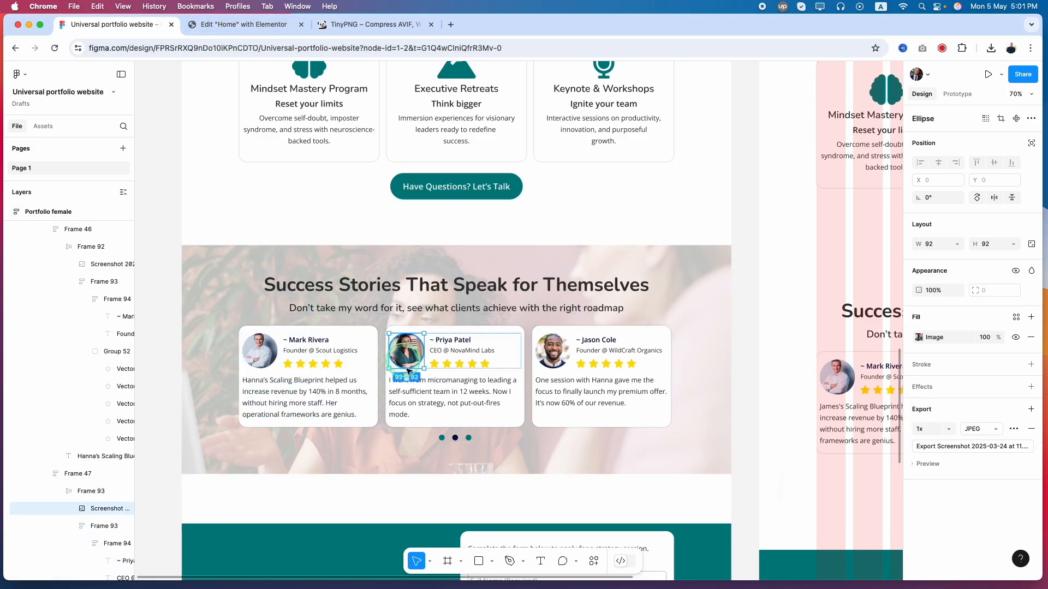
click(240, 24)
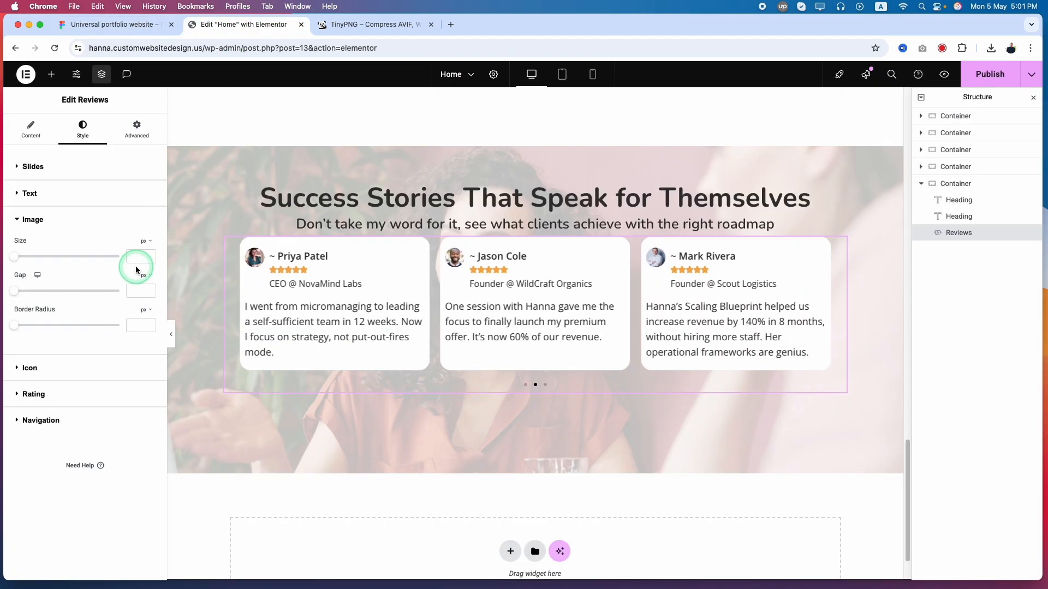
text(92)
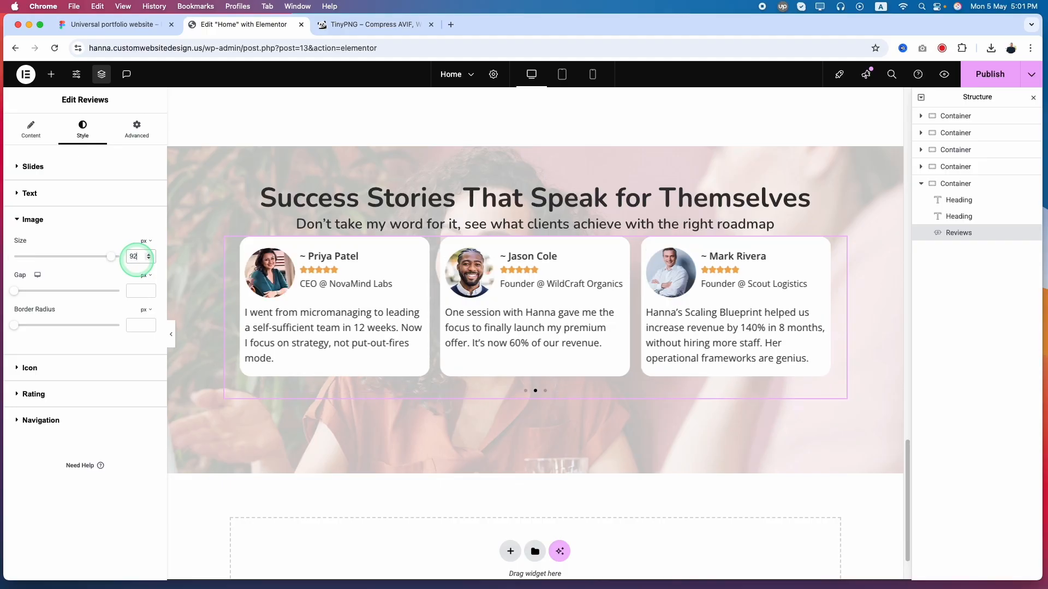
Check the gap between the avatar and the reviewer text in Figma and set the review image gap to 15 px in Elementor
click(105, 26)
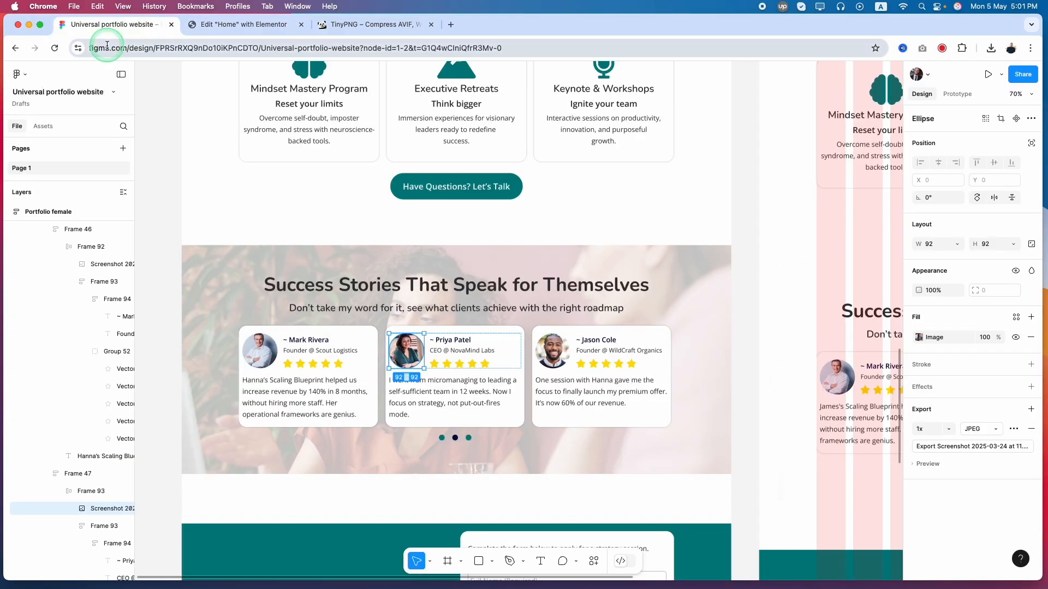
click(235, 24)
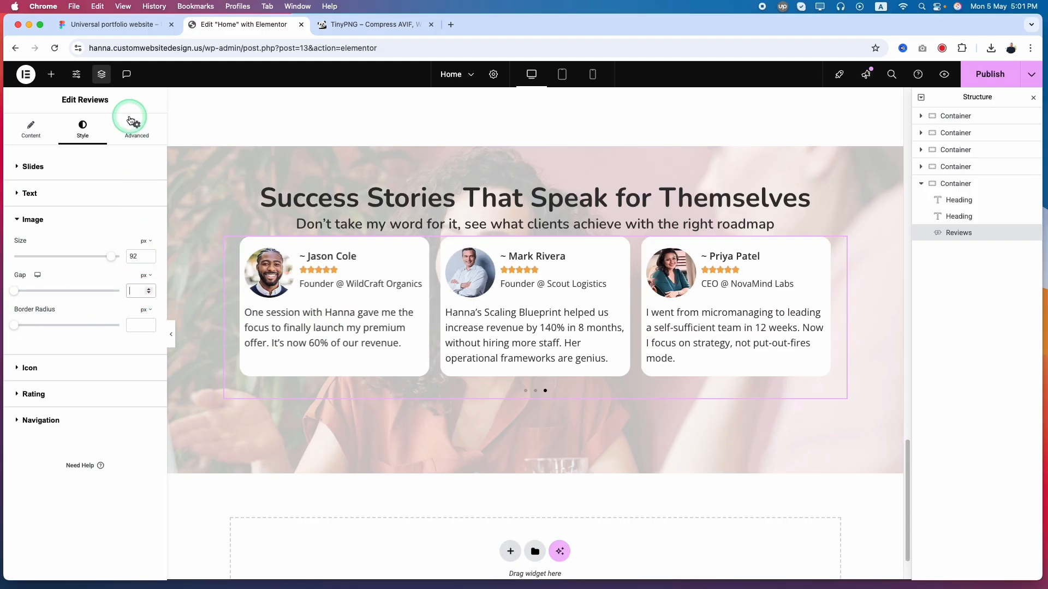
click(123, 25)
click(266, 353)
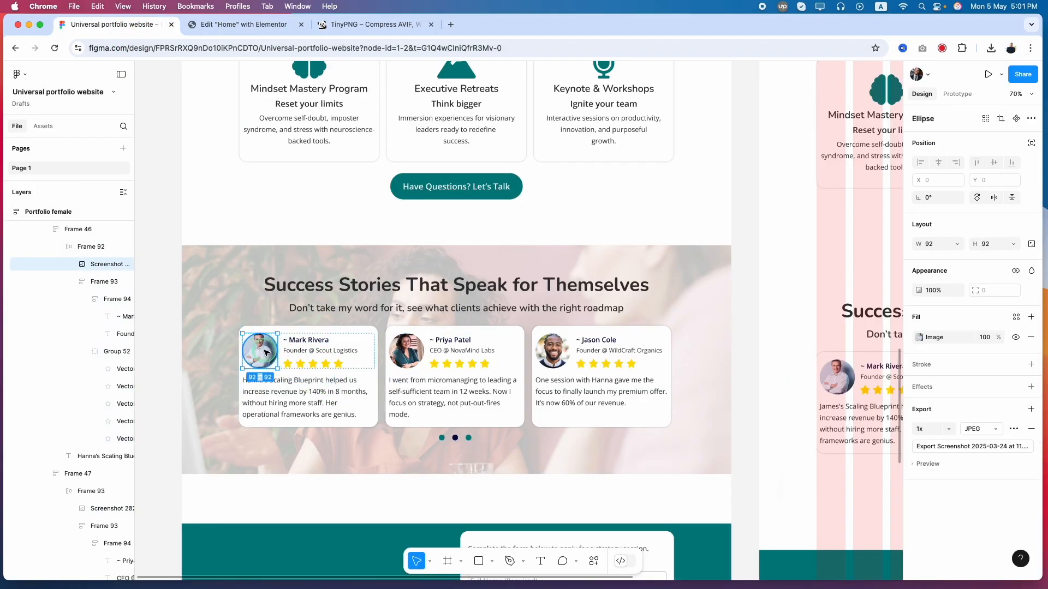
click(285, 356)
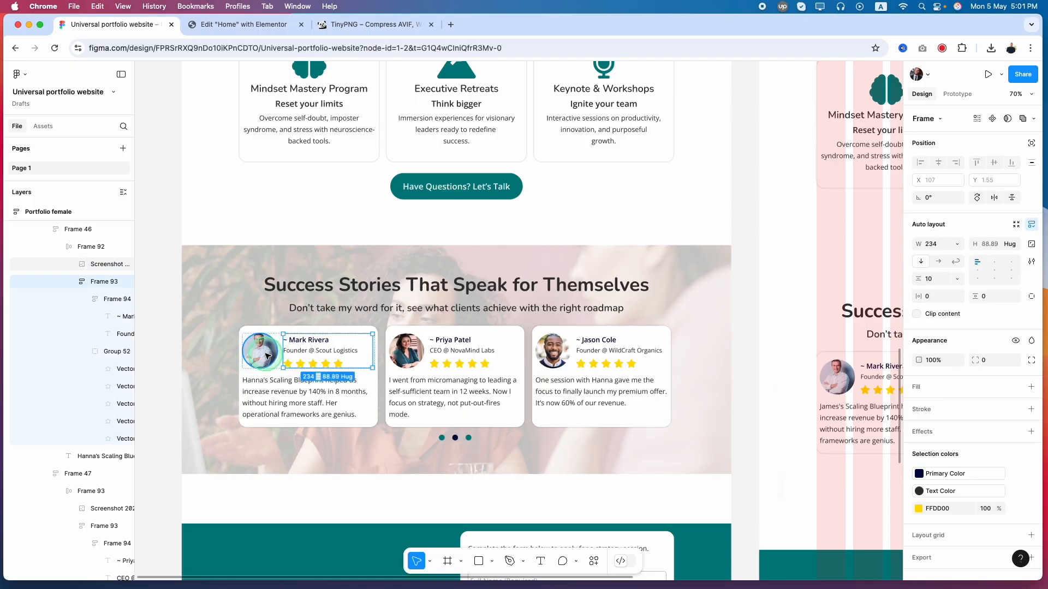
click(244, 24)
click(135, 288)
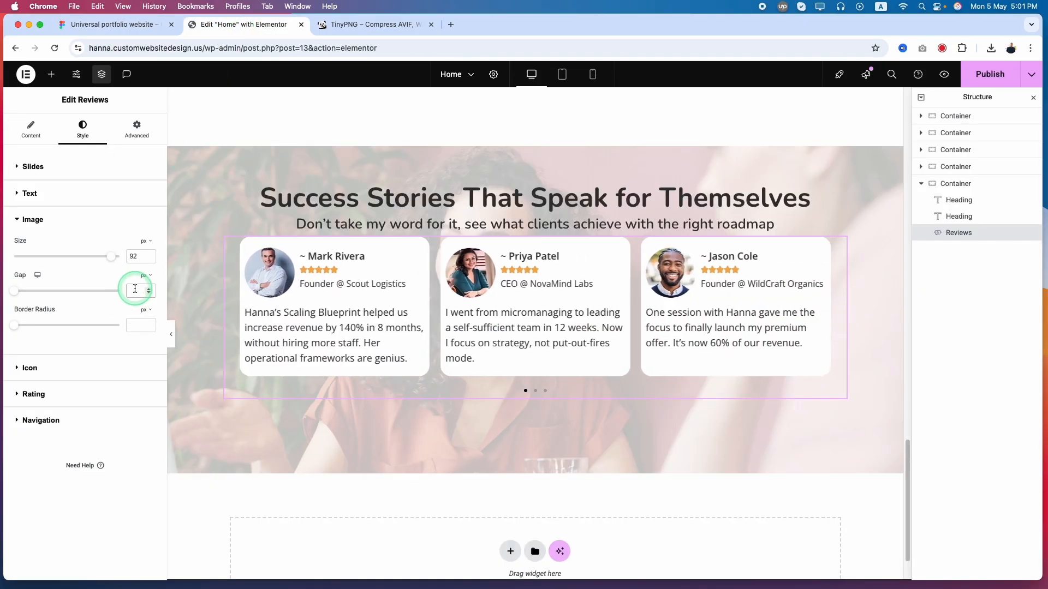
text(15)
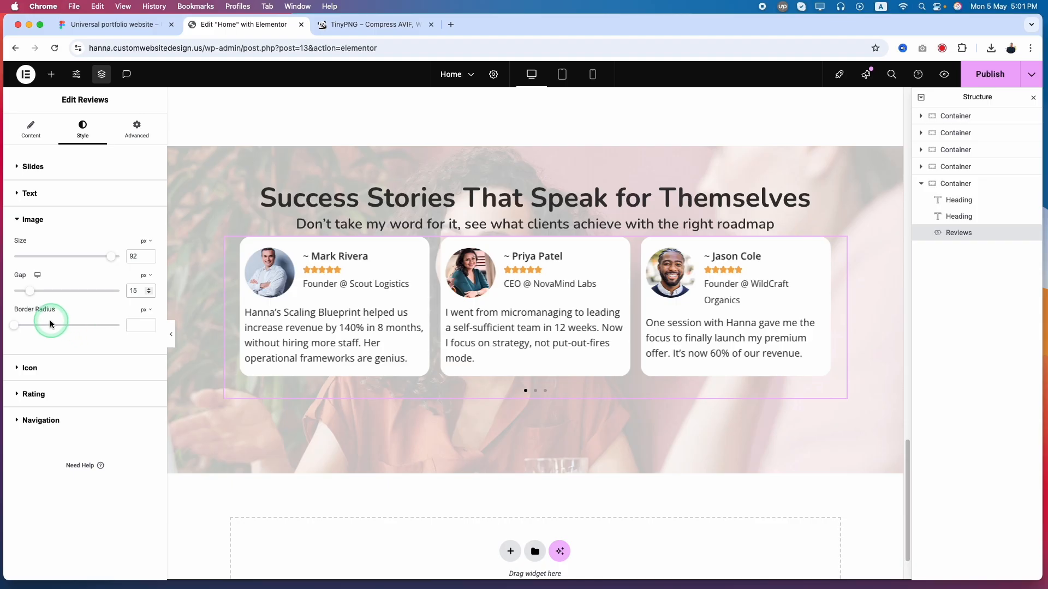
Inspect the dimensions of a rating star in the first Figma review card
click(37, 376)
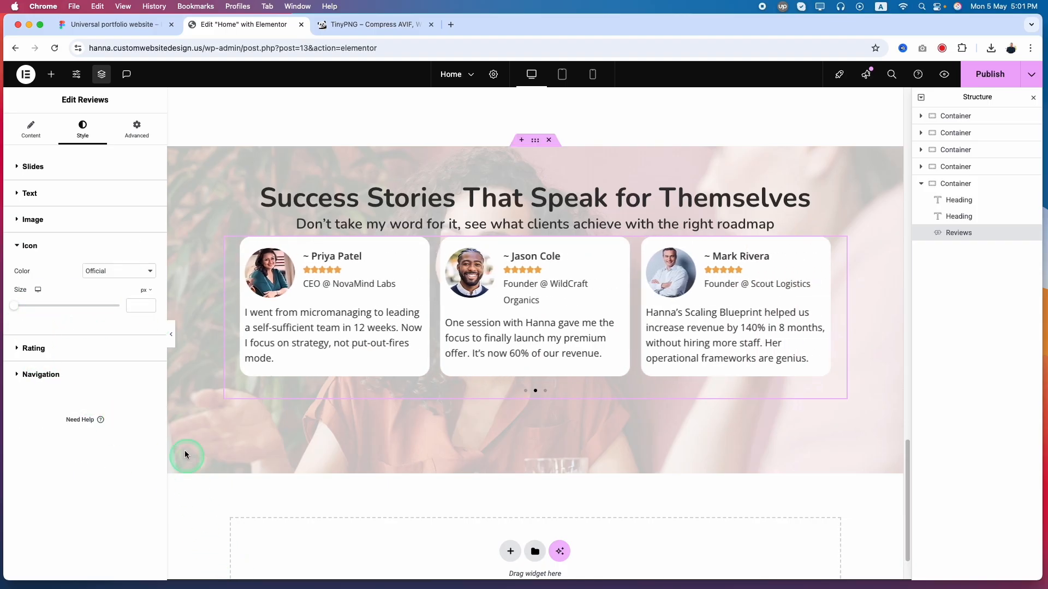
click(143, 32)
super+click(301, 365)
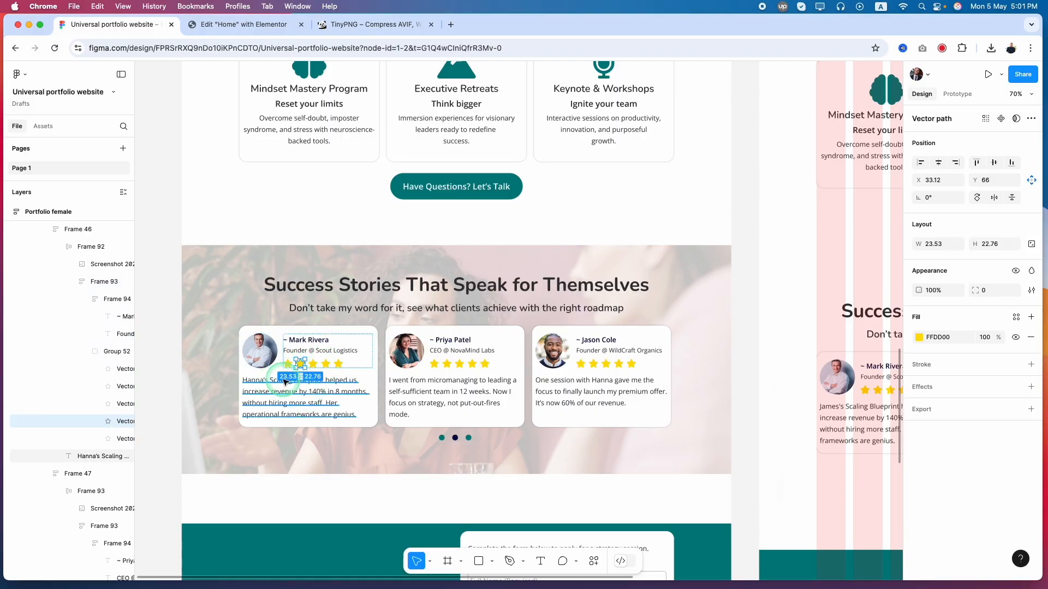
click(243, 25)
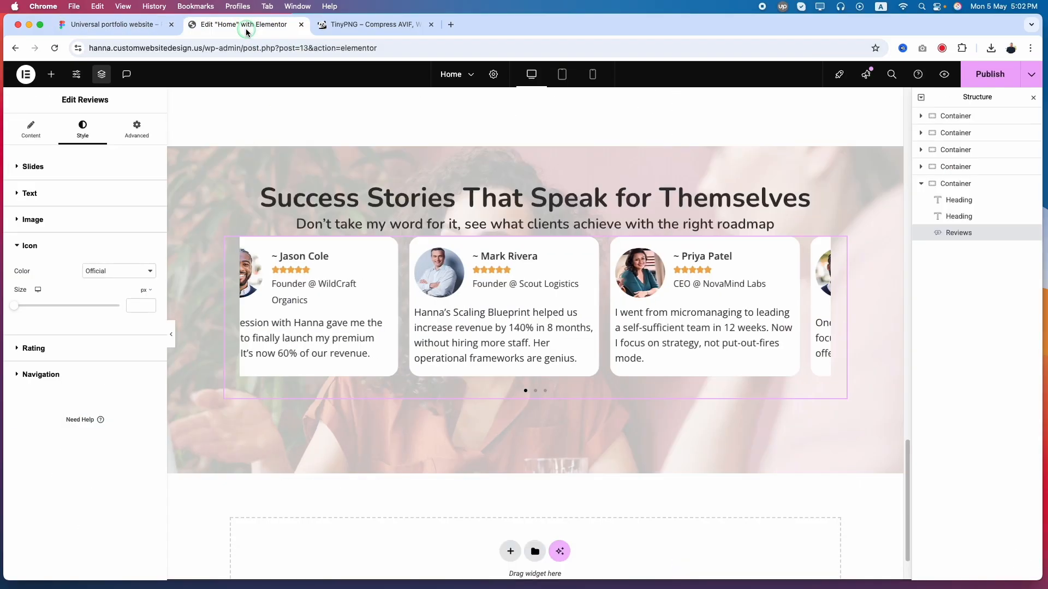
click(134, 307)
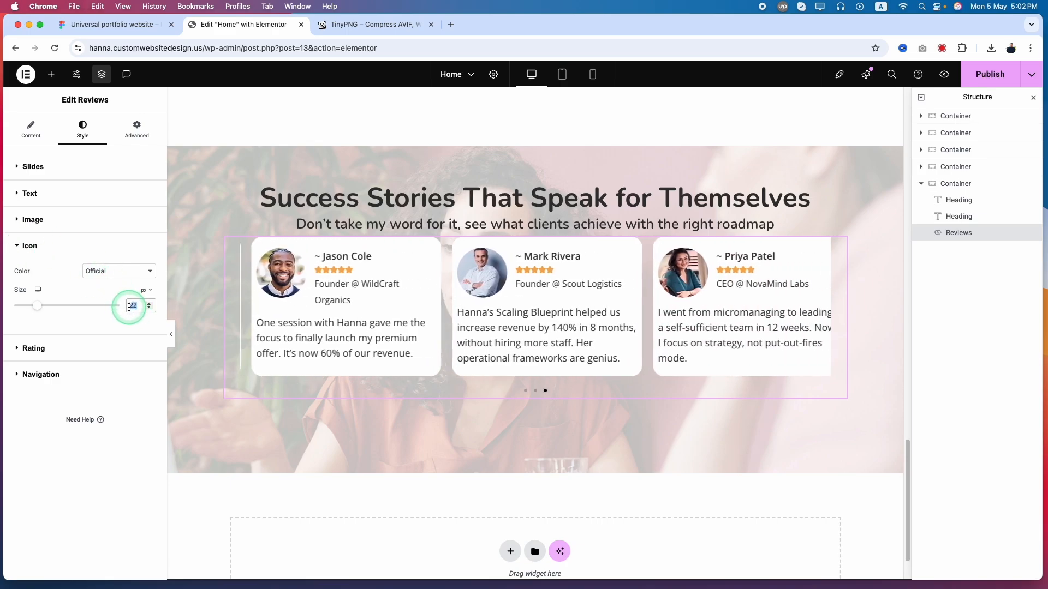
double_click(128, 311)
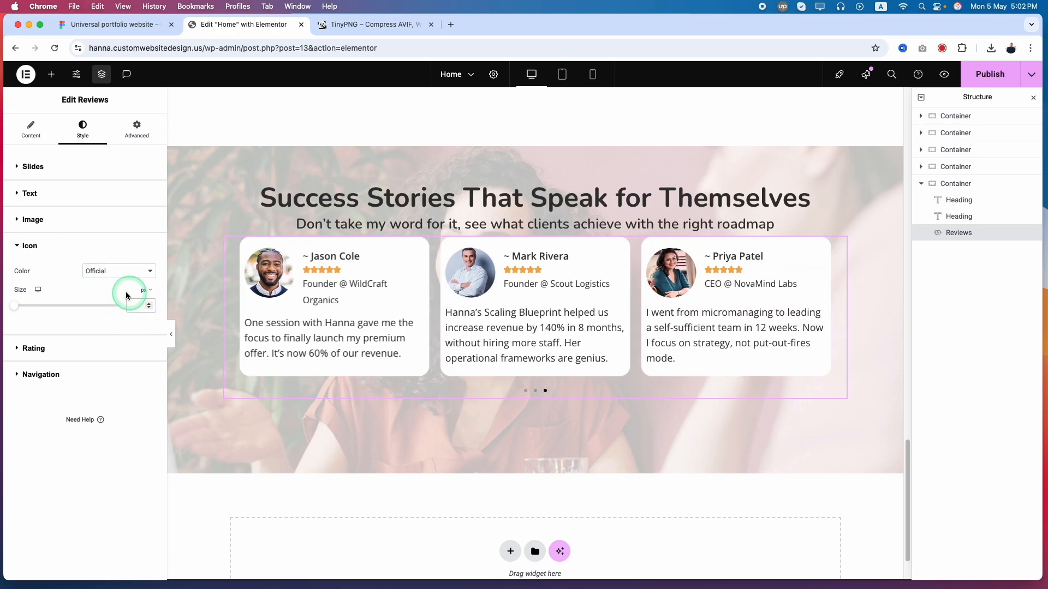
click(98, 274)
click(77, 241)
Set the rating stars' size to 22 px and spacing to 10 px, checking the distance between stars in Figma
click(66, 347)
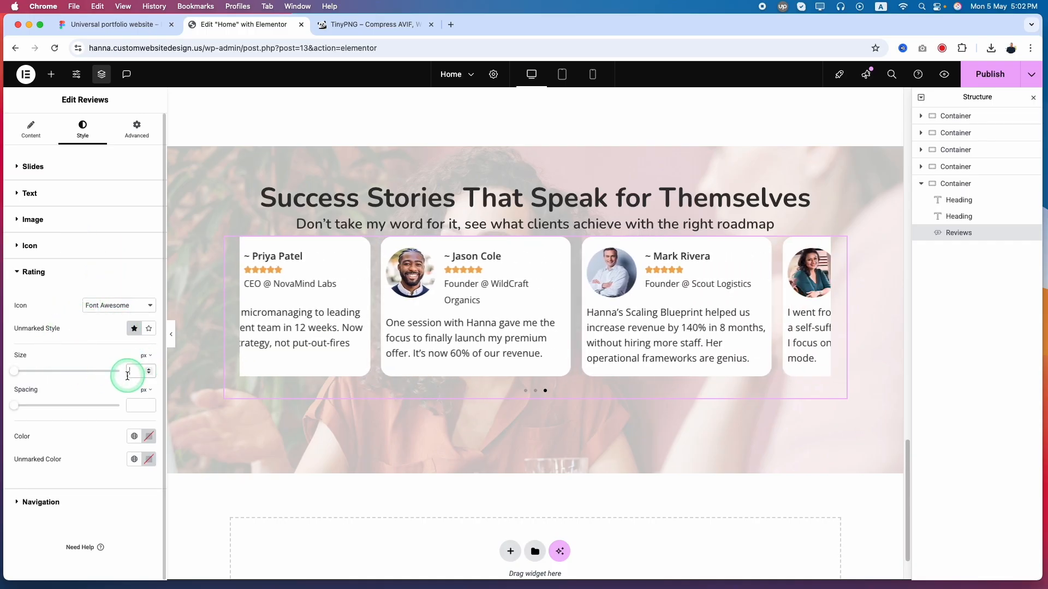
text(22)
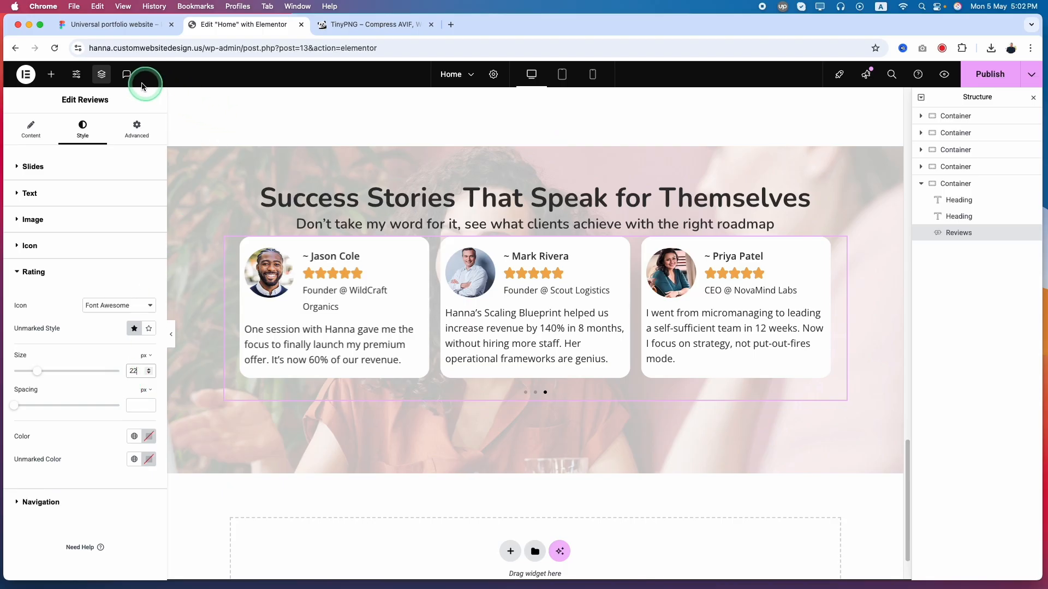
click(111, 24)
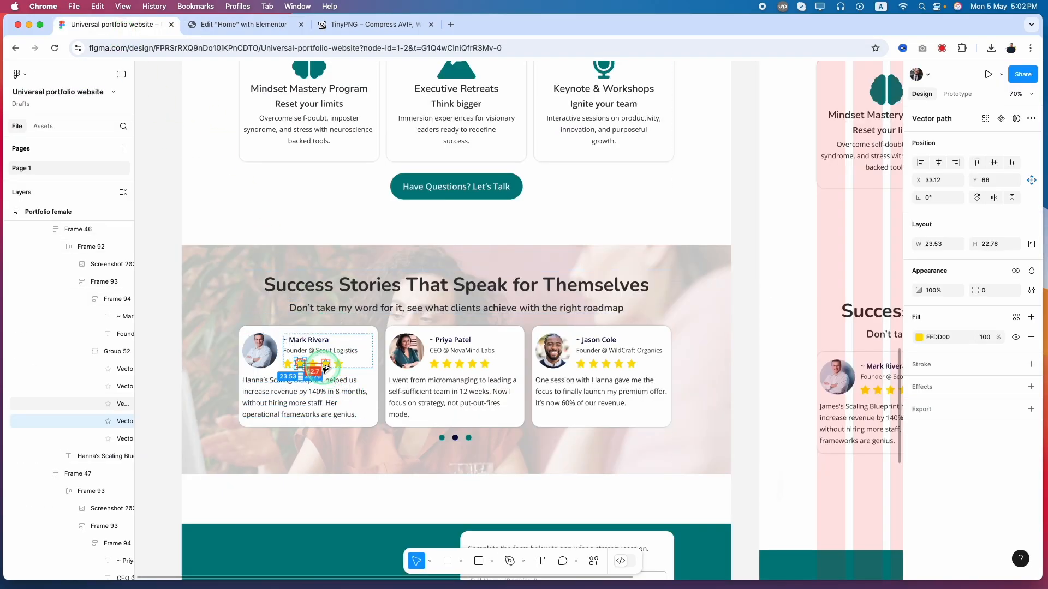
scroll(307, 365, up, 10)
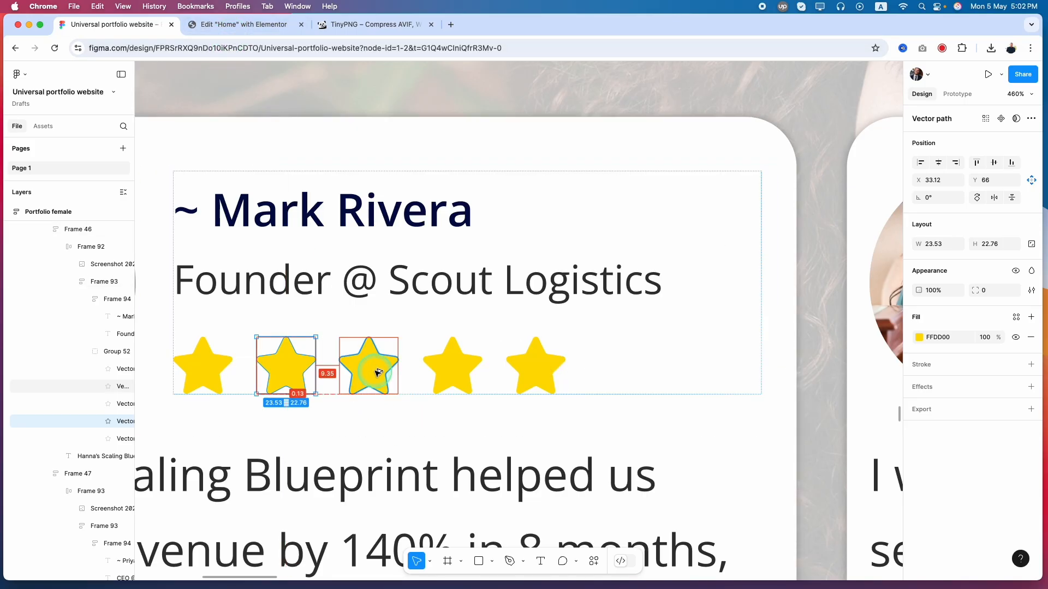
click(240, 24)
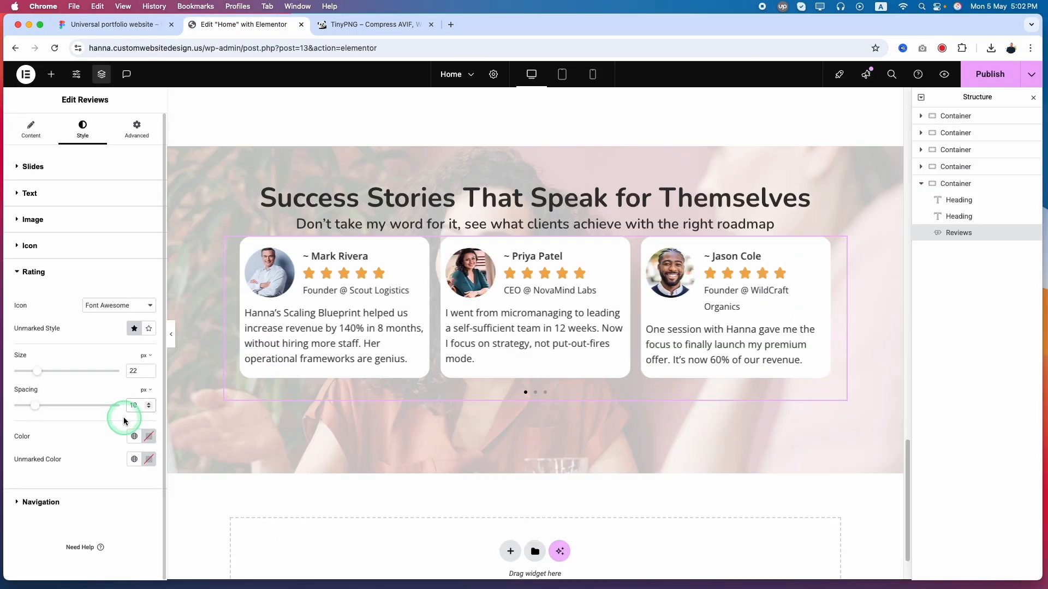
Copy the star fill color FFDD00 from Figma and apply it as the rating color in Elementor
click(117, 24)
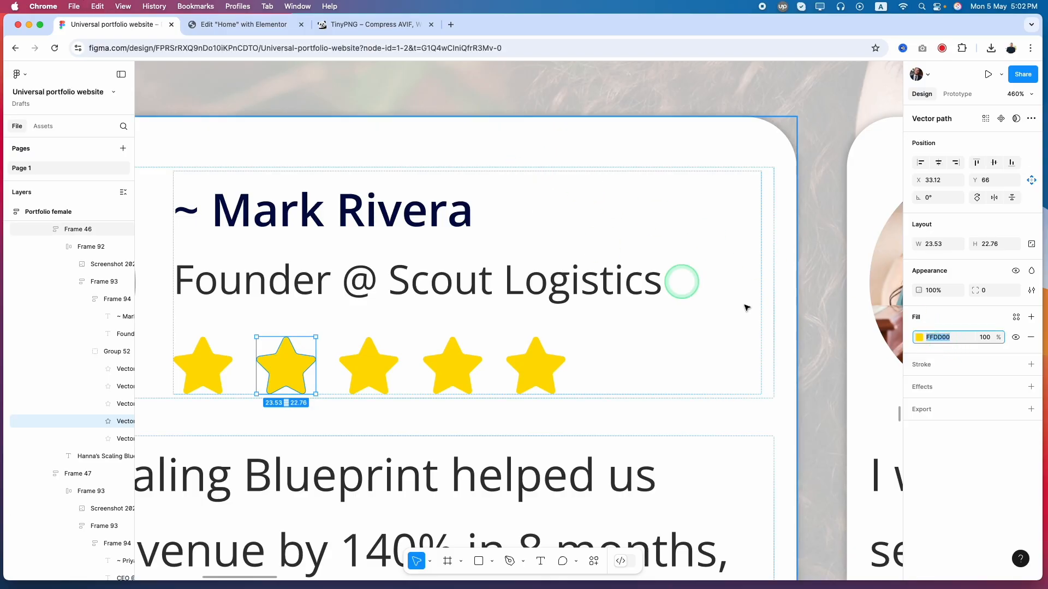
click(252, 34)
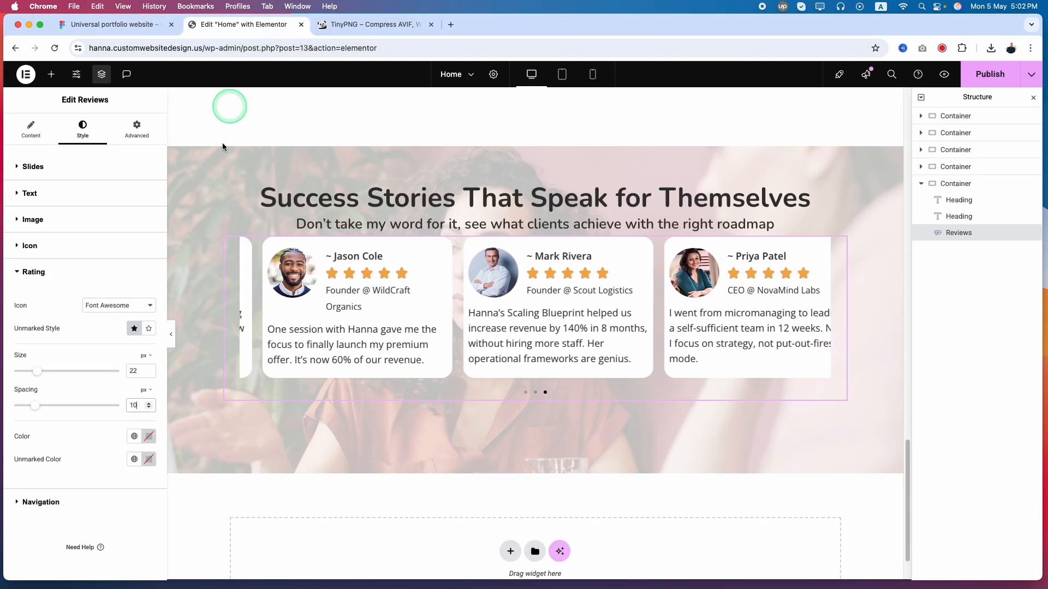
click(150, 440)
click(152, 409)
text(FFDD00)
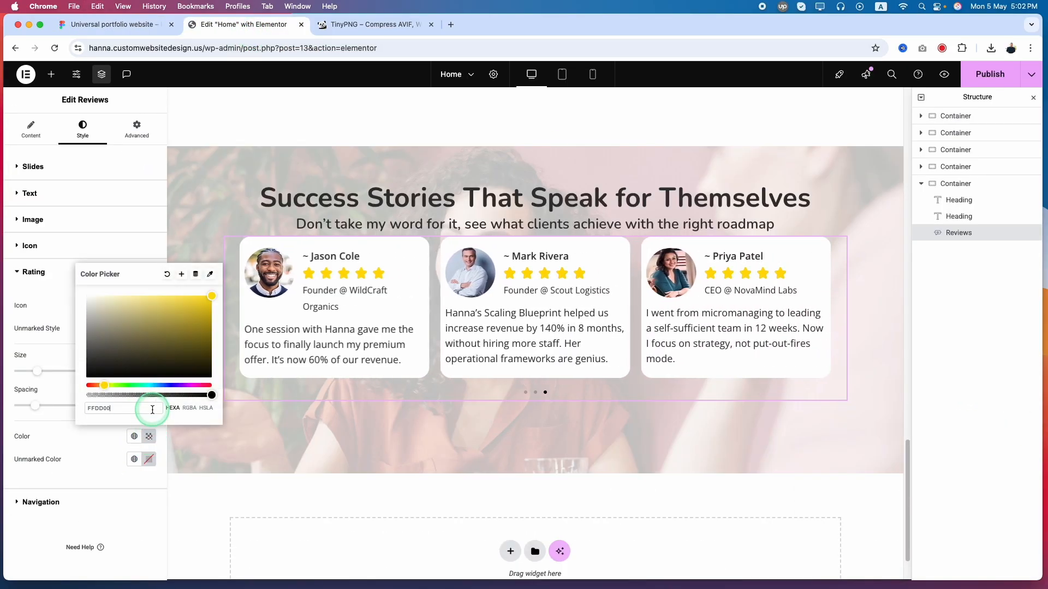
click(95, 483)
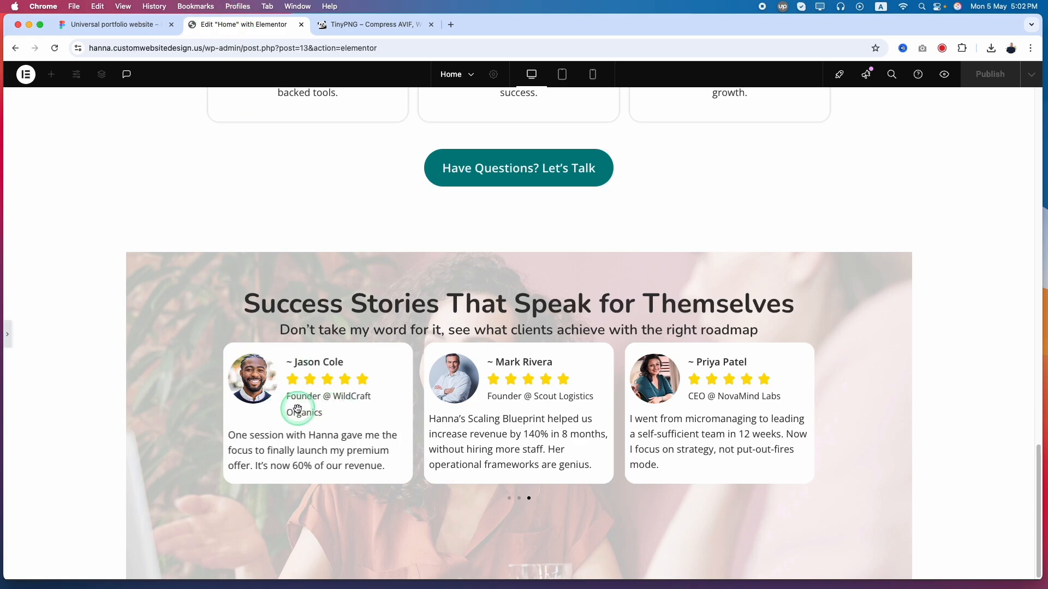
Leave the page preview and reduce the review image gap to 9 px
click(11, 340)
click(32, 219)
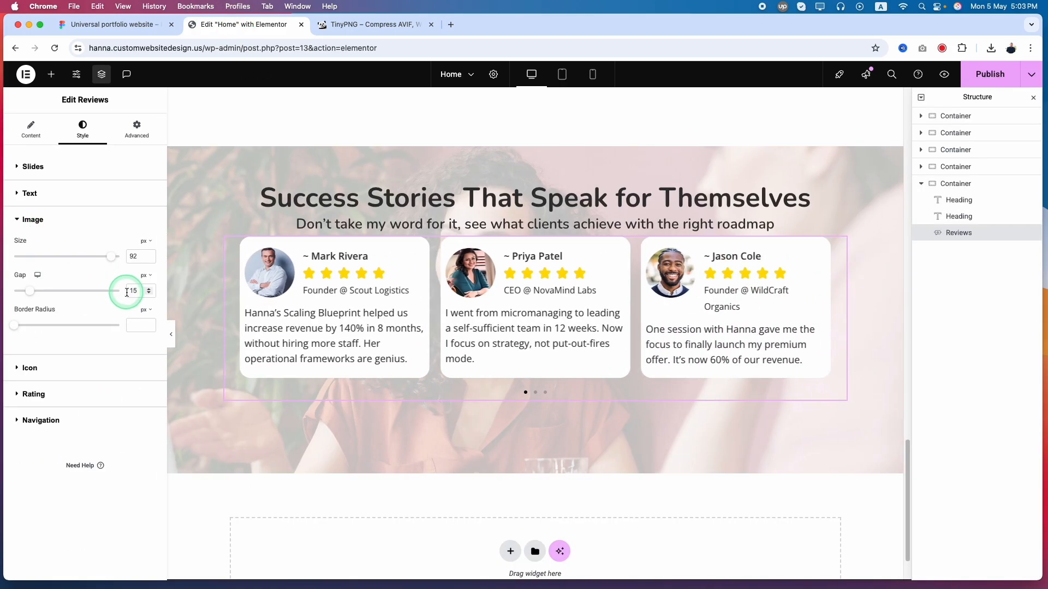
key(Down)
key(Down)
key(Down)
key(Down)
key(Down)
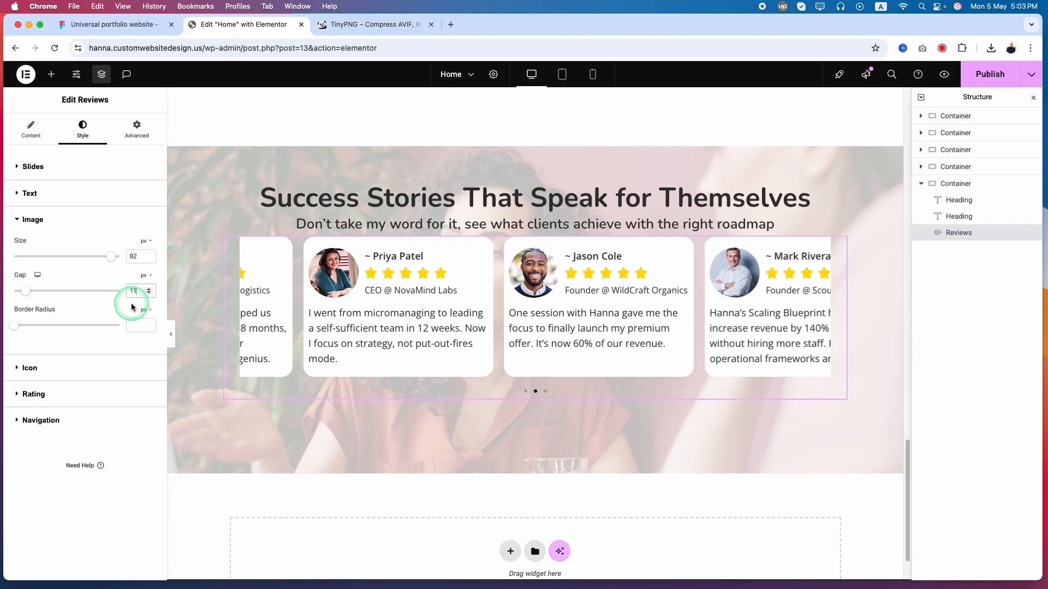
key(Down)
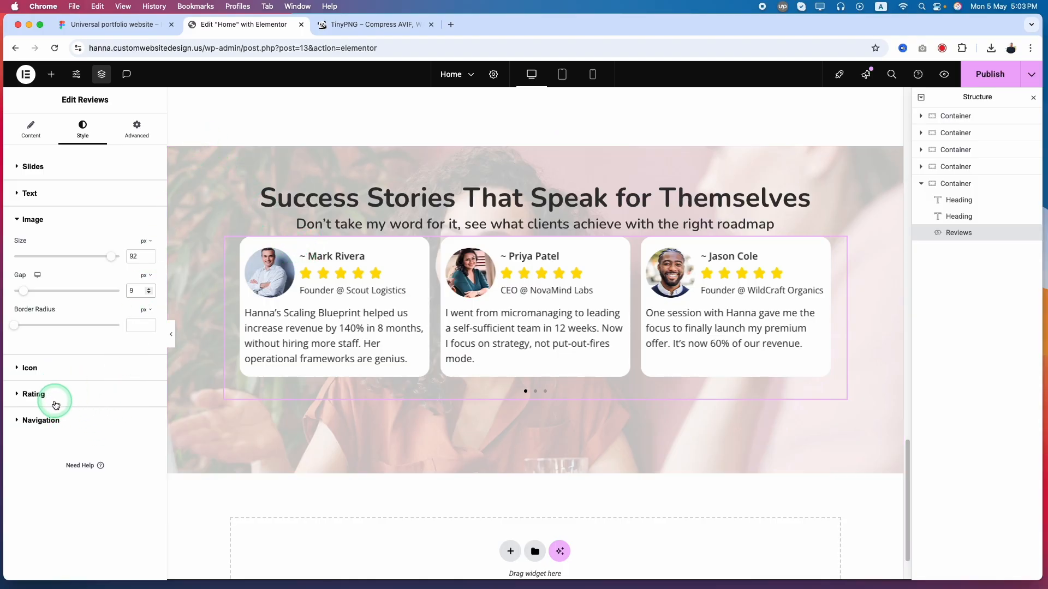
Apply the Paragraphs global font and the same dark global color as the titles to the review text
click(56, 196)
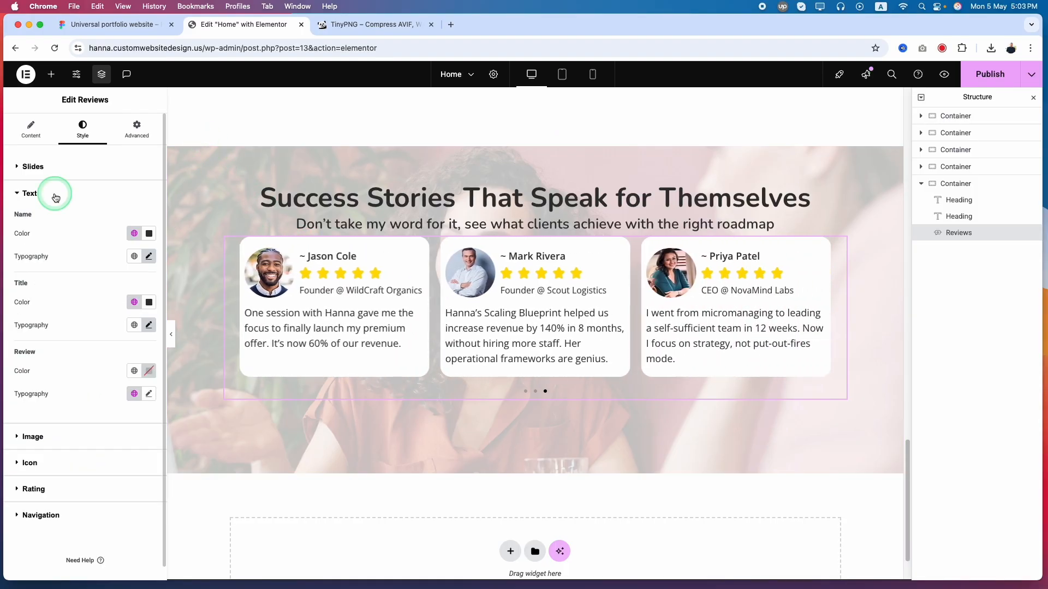
click(134, 394)
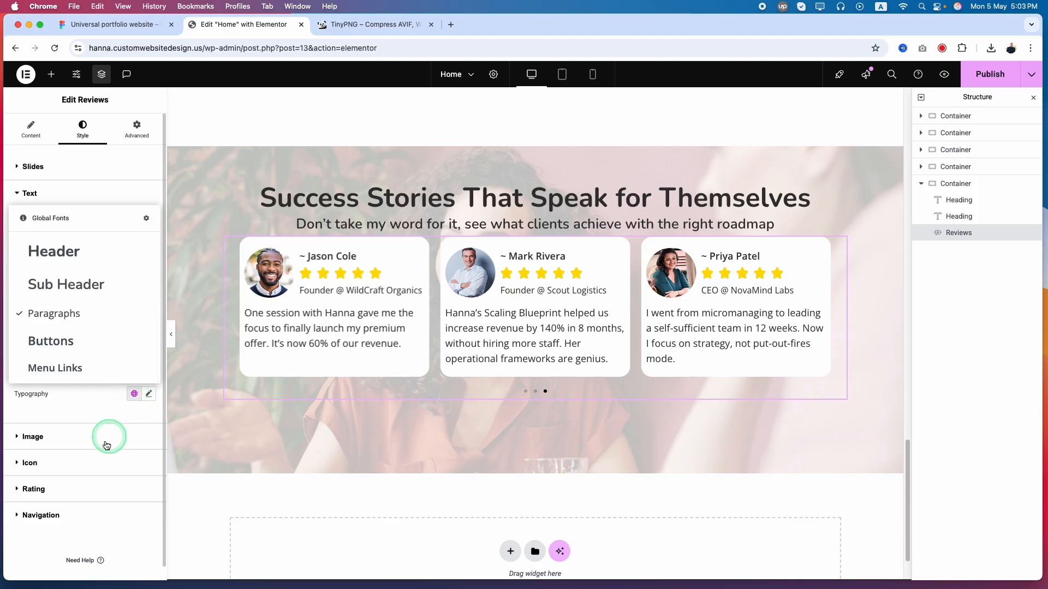
click(75, 315)
click(107, 404)
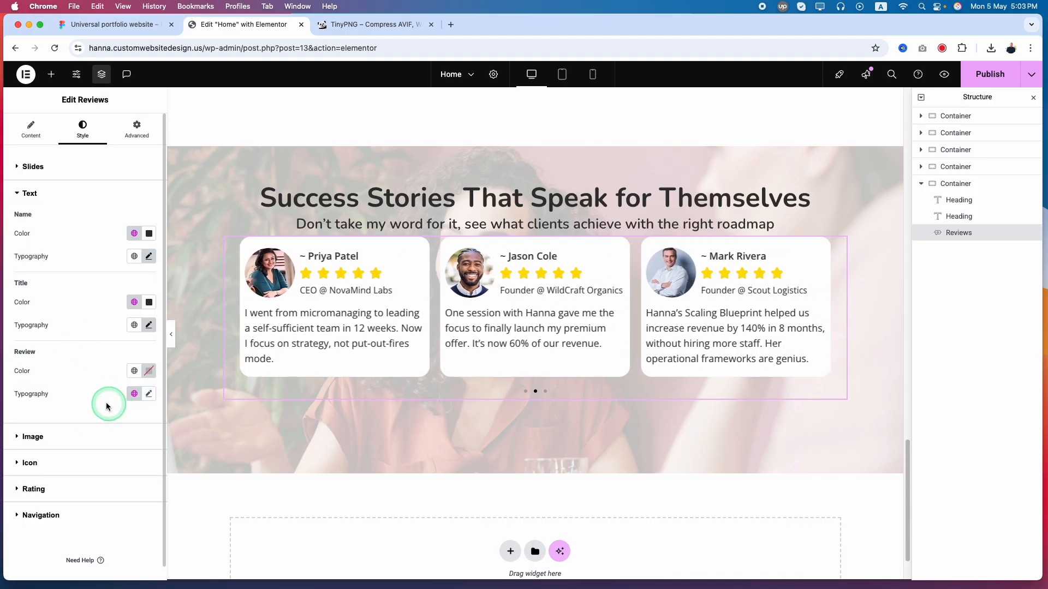
click(134, 371)
click(72, 467)
click(211, 520)
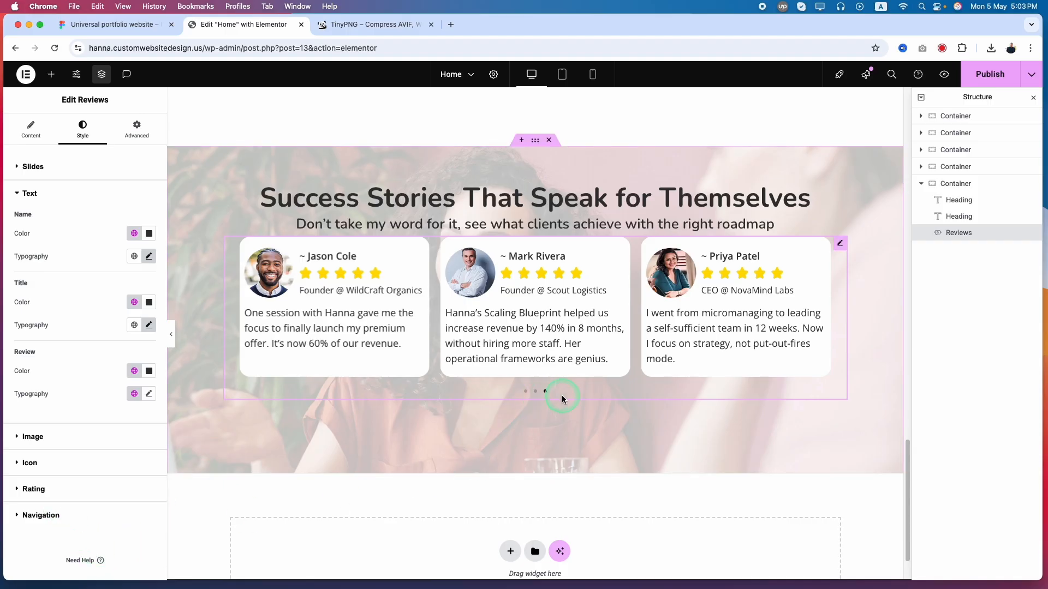
Open the carousel's navigation styling and check the active pagination dot's size, spacing and fill color in Figma
click(87, 521)
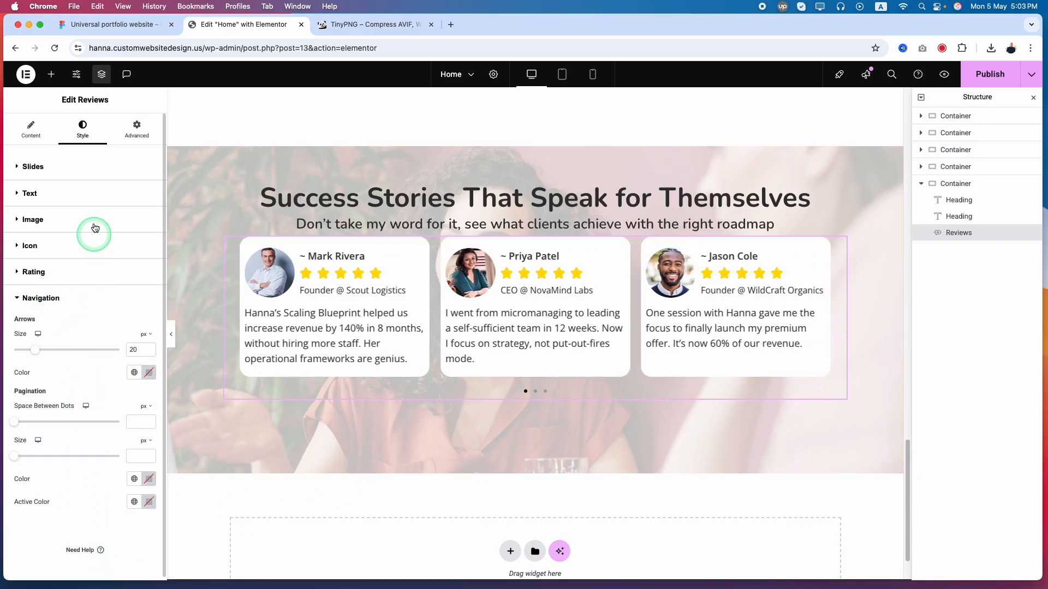
click(109, 24)
scroll(400, 447, down, 5)
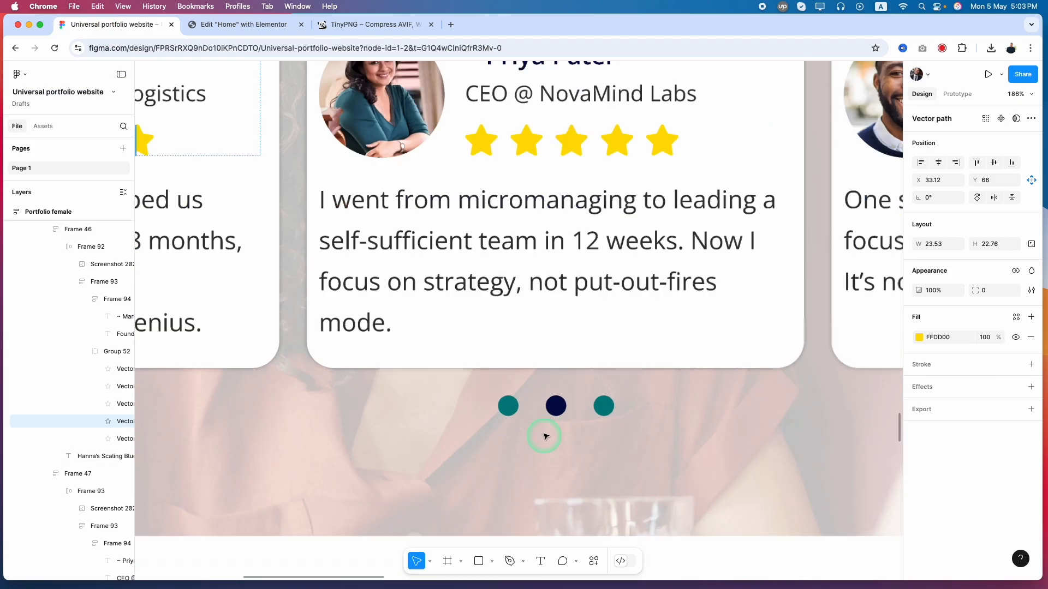
double_click(556, 405)
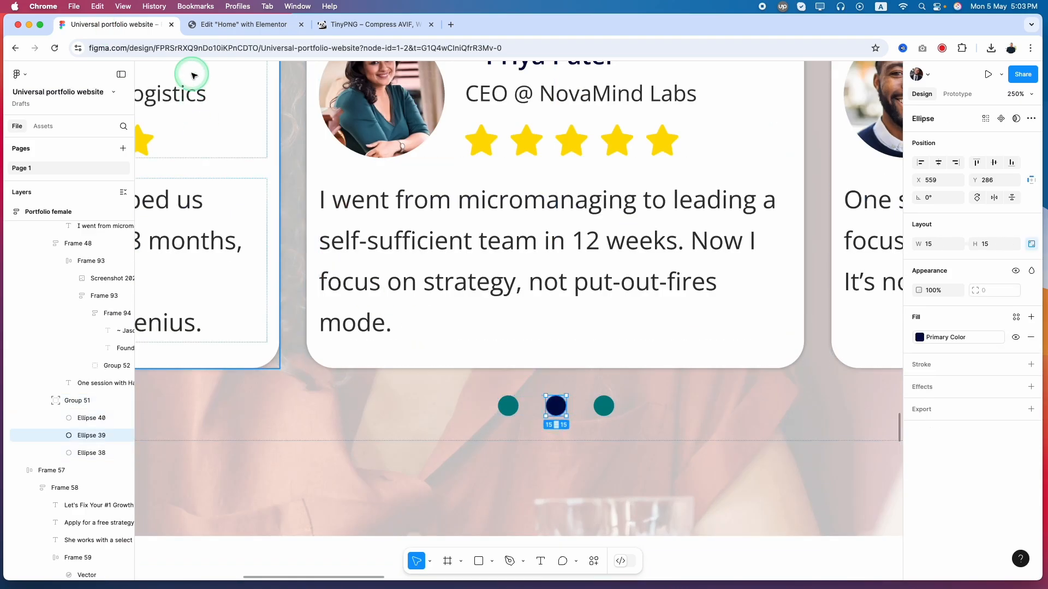
key(alt)
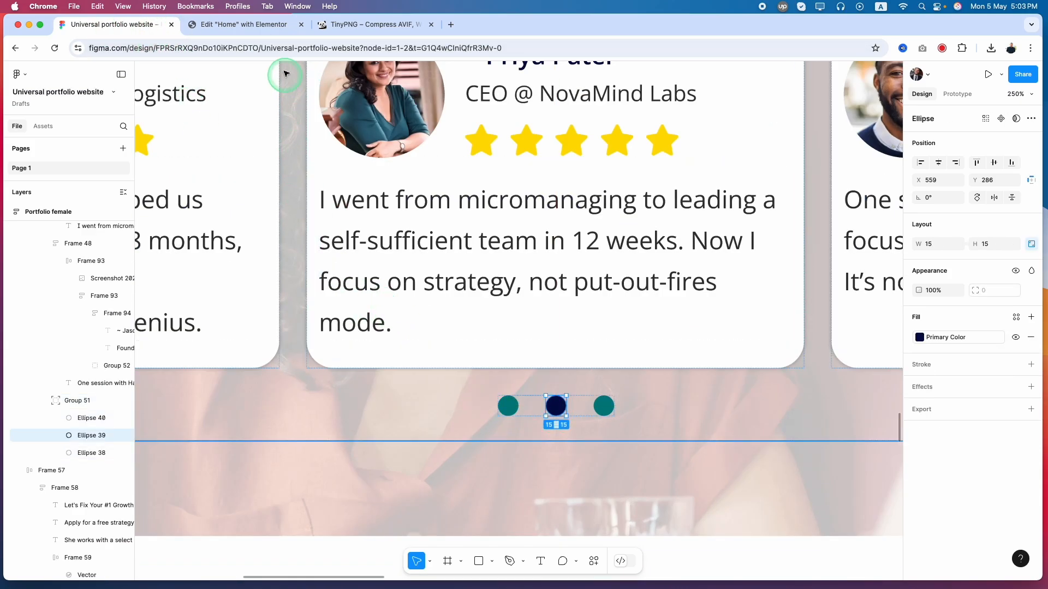